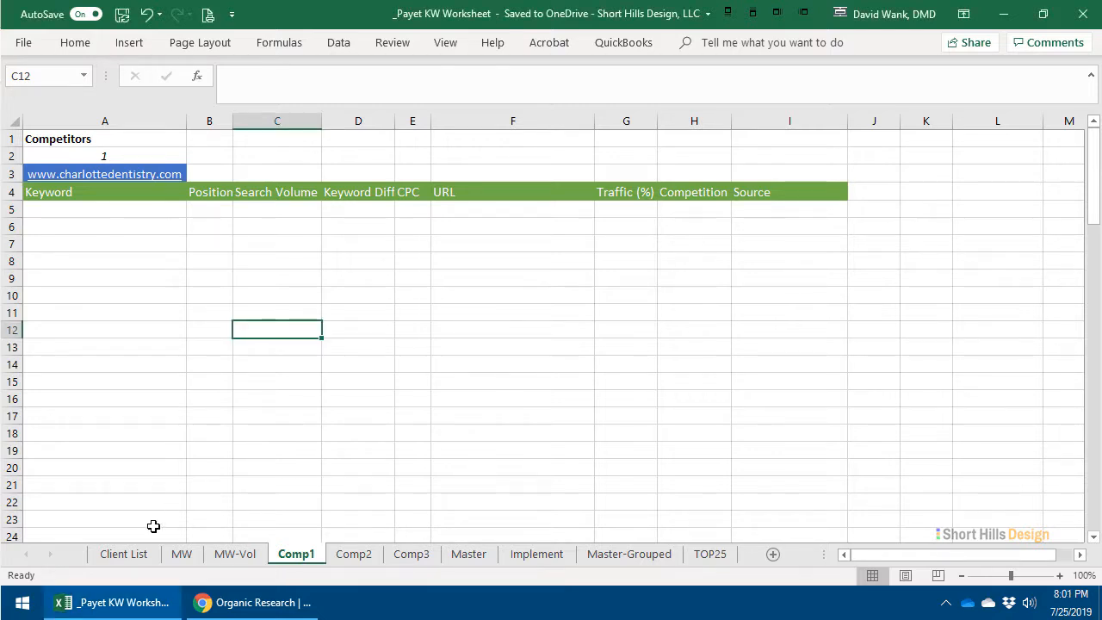
- Review the client's original keyword brainstorm, the merged keyword list and the merged keywords with volume
left_click(129, 555)
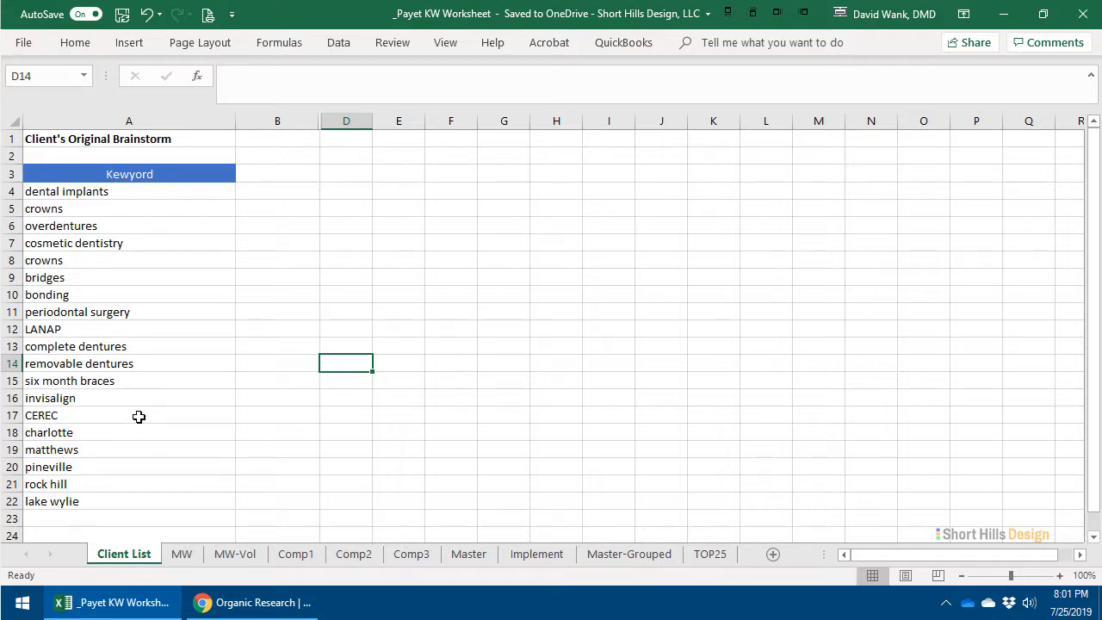
left_click(181, 556)
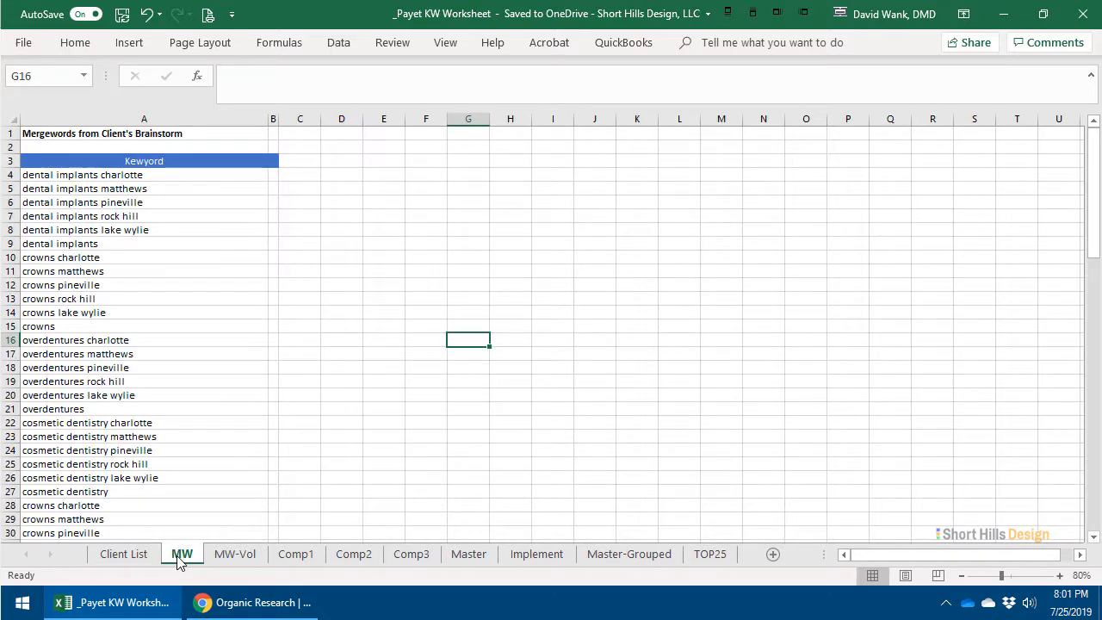
left_click(234, 554)
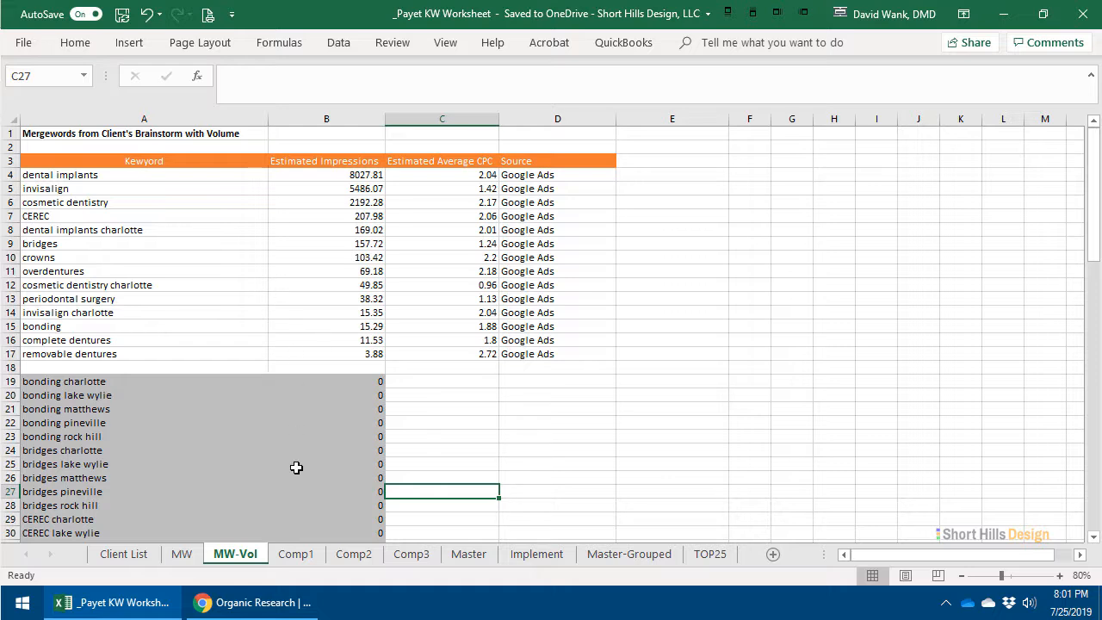
- Review the three competitor sheets, Comp1, Comp2 and Comp3, and the website listed on each
left_click(295, 553)
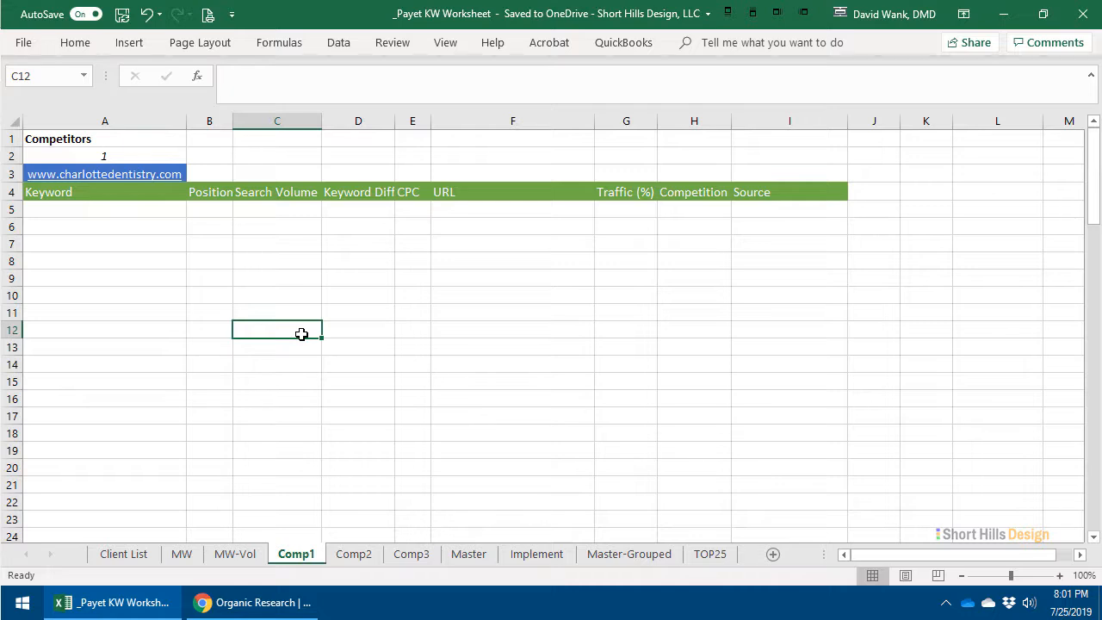
left_click(365, 557)
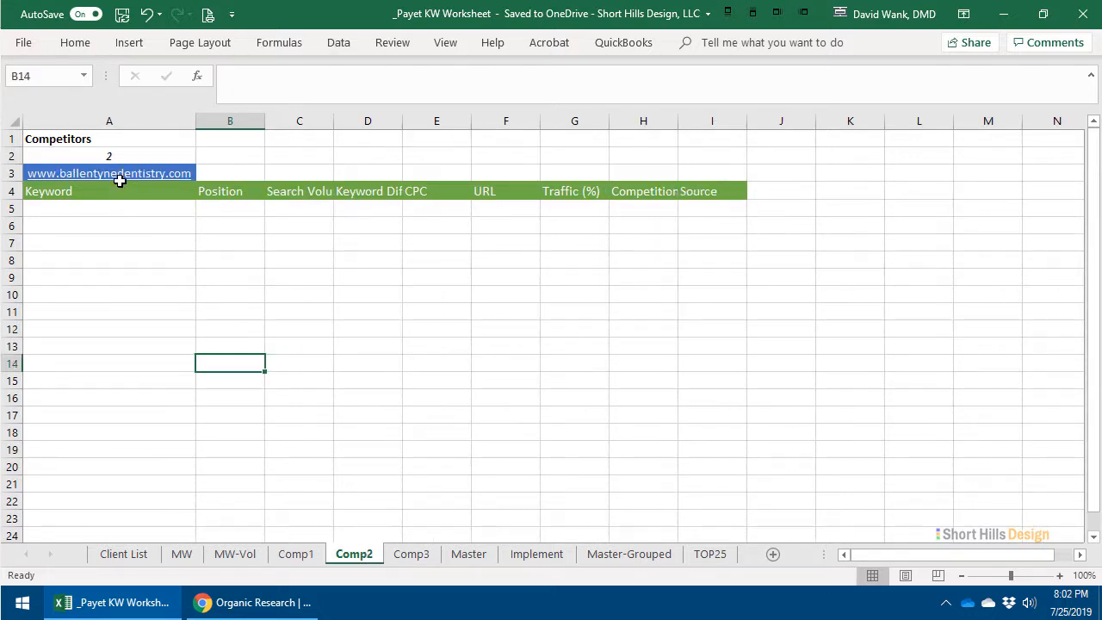
left_click(405, 553)
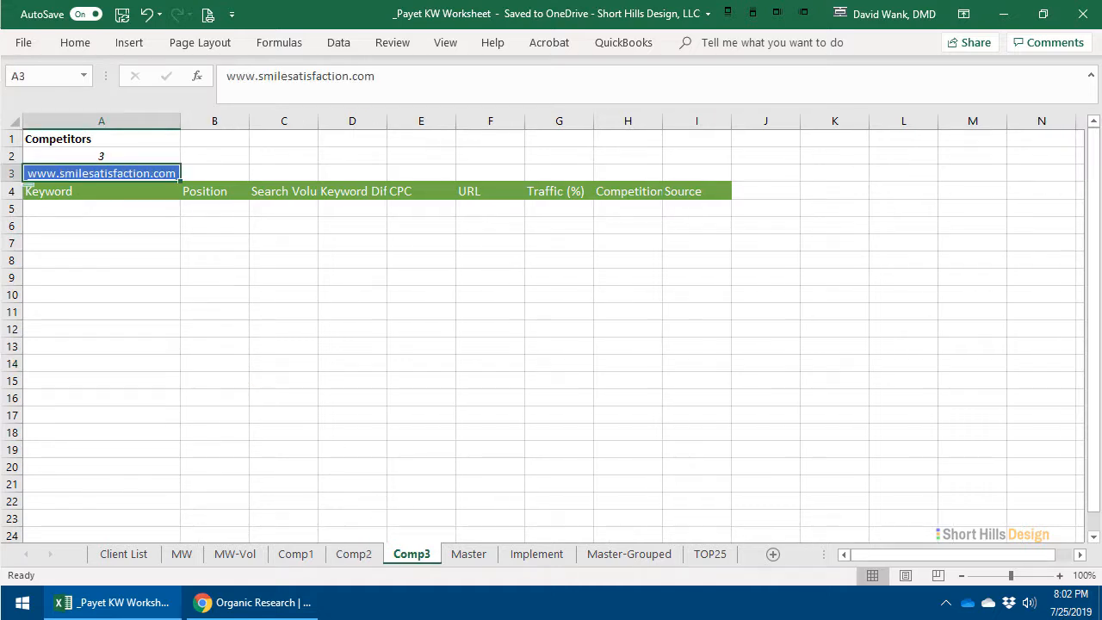
left_click(213, 281)
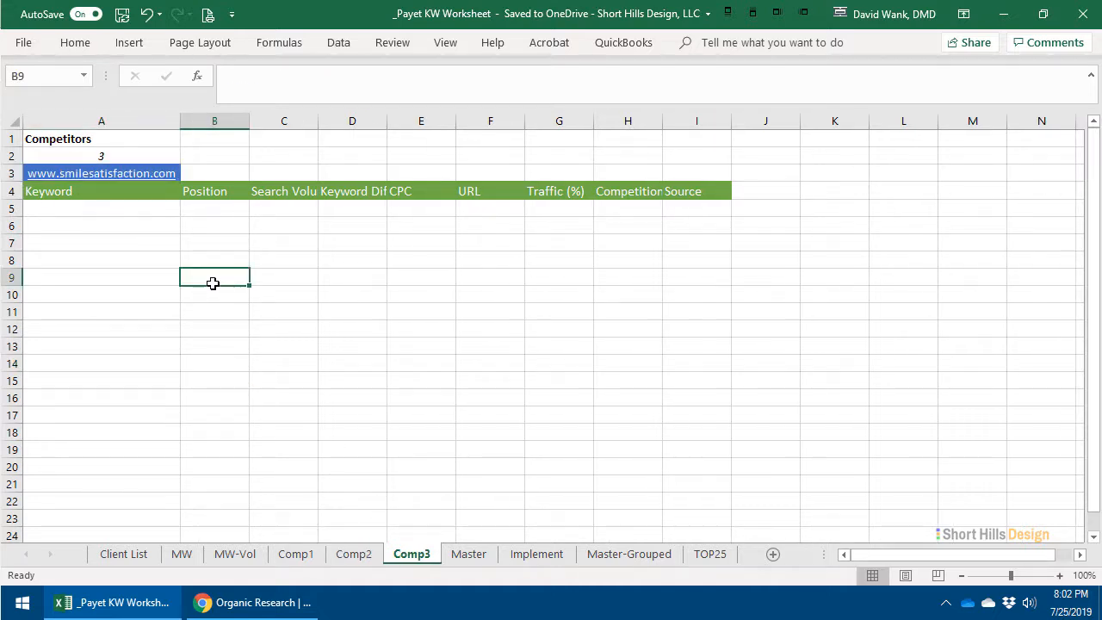
left_click(301, 555)
left_click(350, 555)
left_click(388, 558)
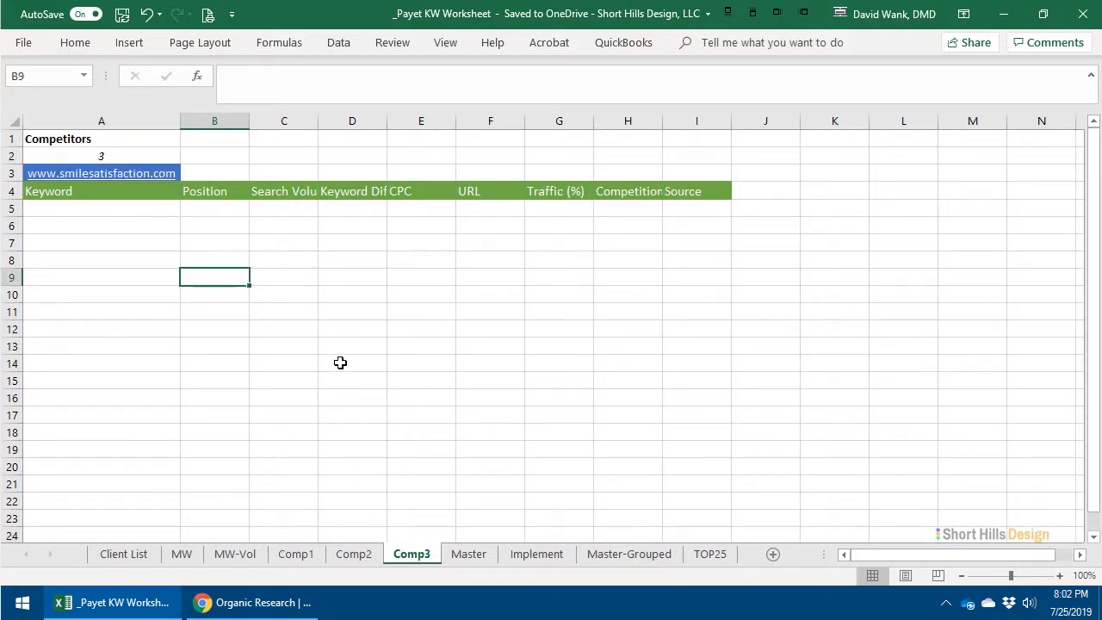
- Check the MW-Vol keyword list and the Master sheet, and return to the Comp1 sheet
left_click(237, 555)
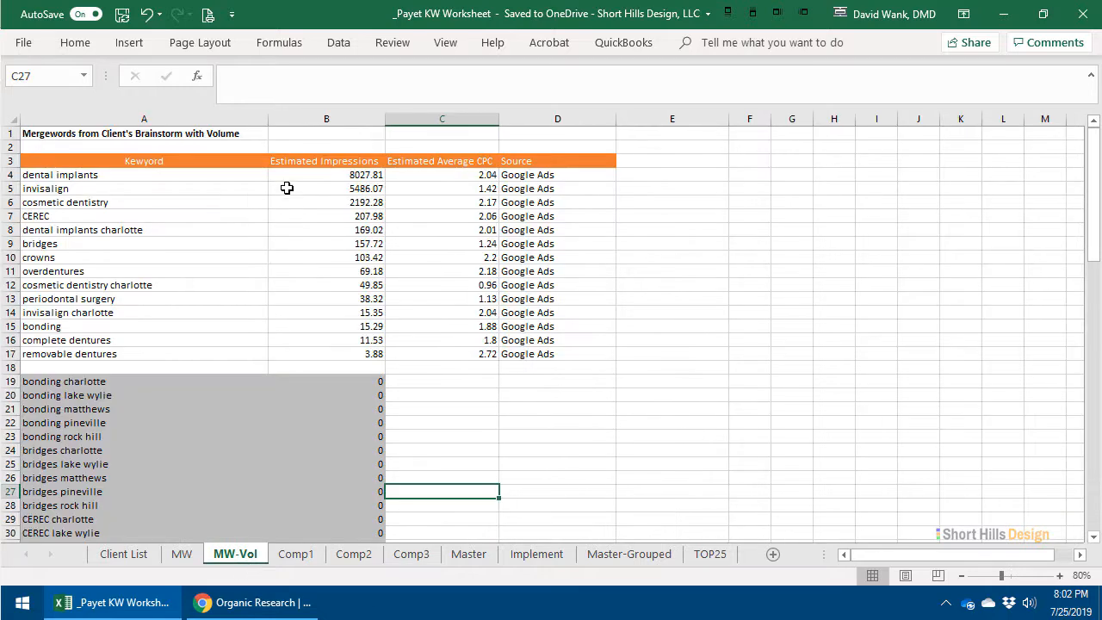
left_click(465, 555)
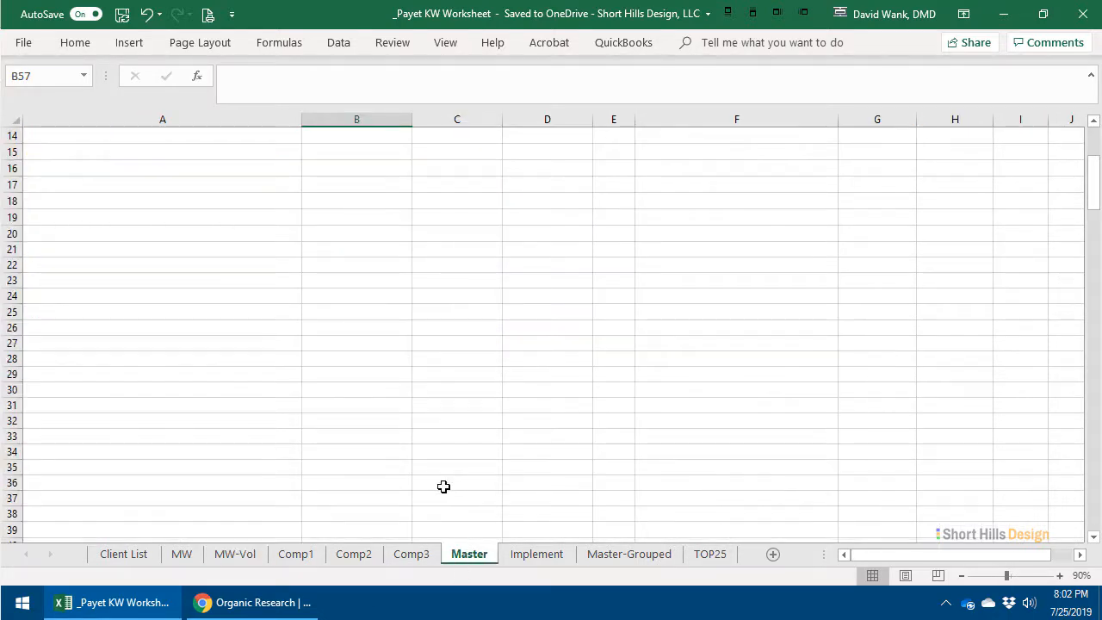
left_click(295, 555)
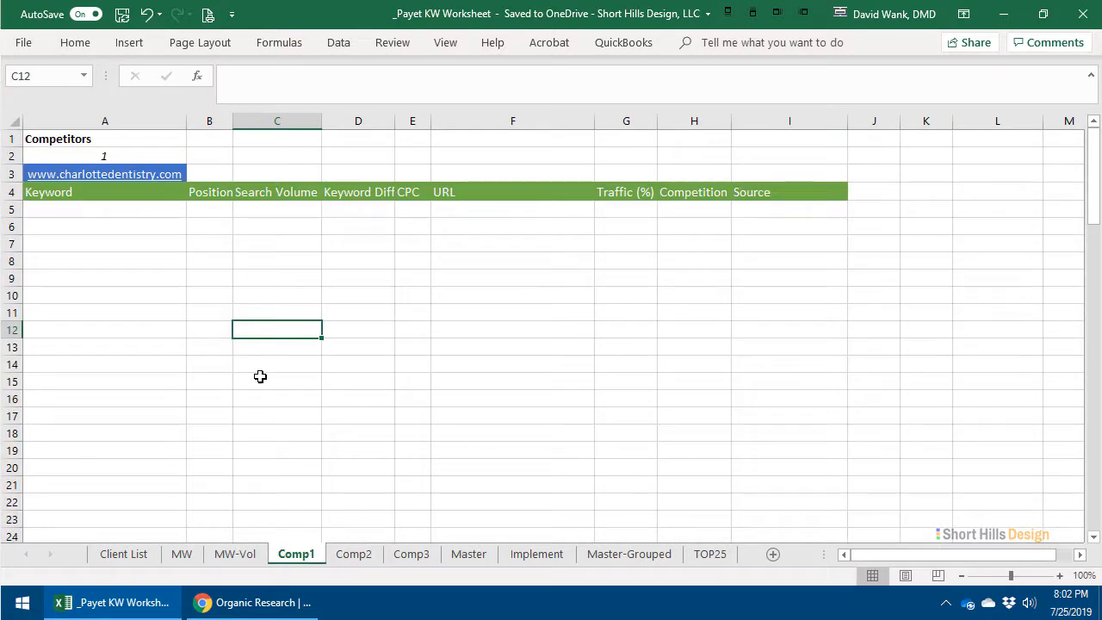
- Switch to SEMrush in Chrome and run Organic Research on smilesbypayet.com for the US database
left_click(125, 605)
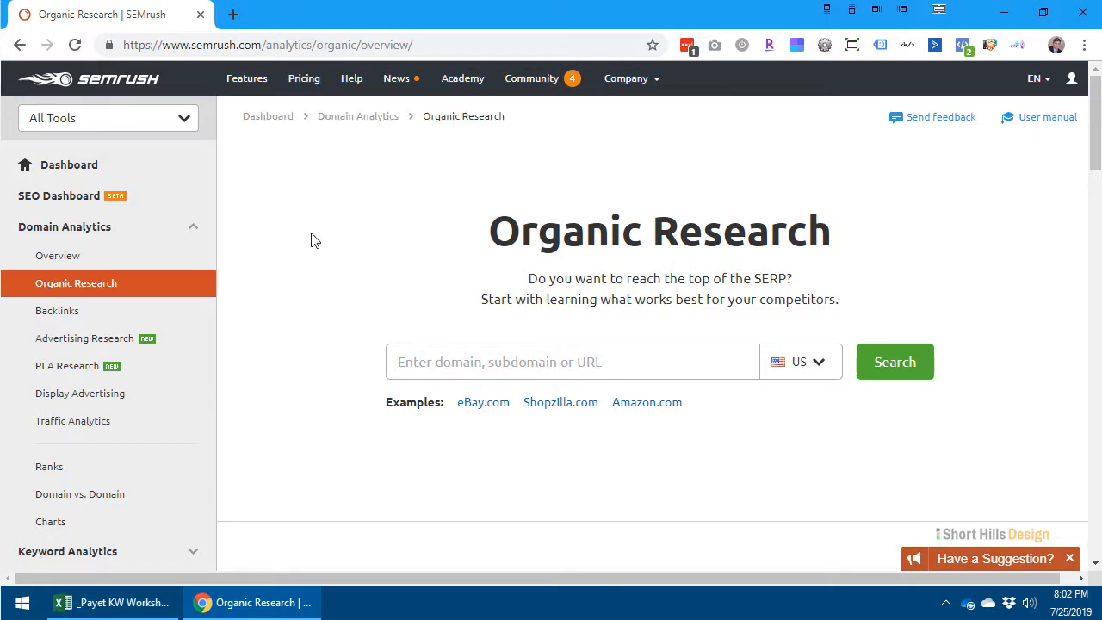
left_click(492, 358)
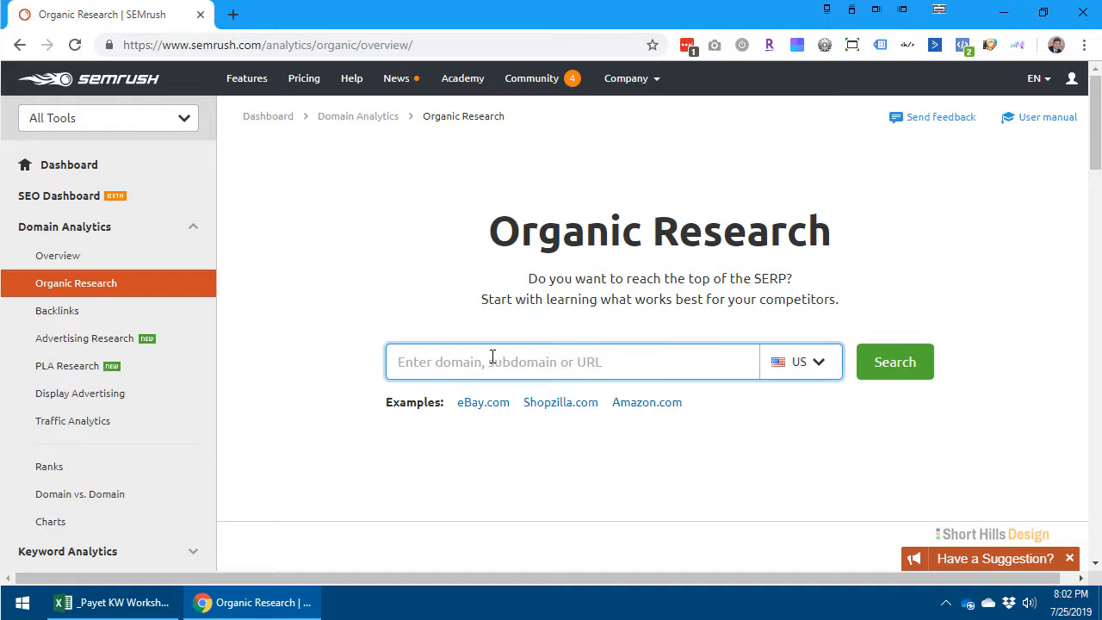
type("smilesbypa")
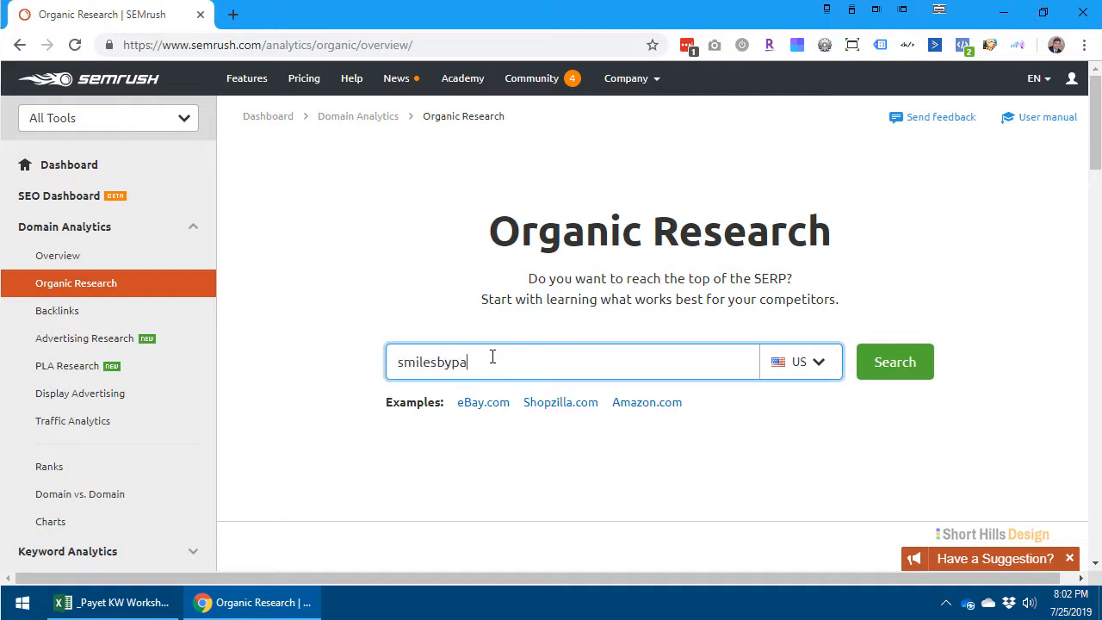
type("yet.com")
key("Return")
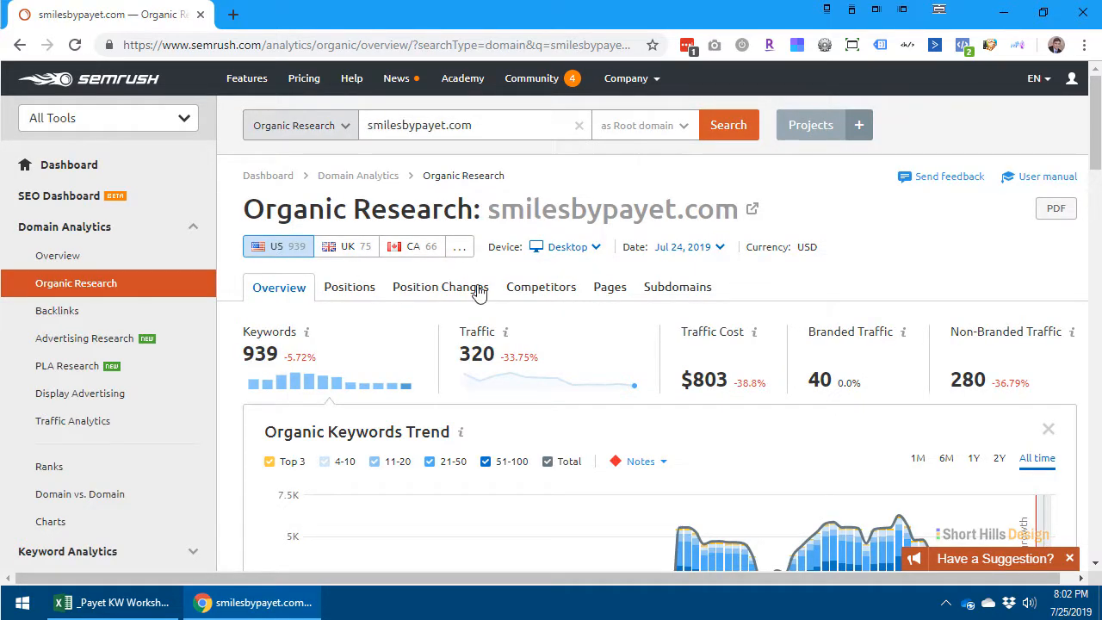
- Open the domain's Competitors report and examine the positioning map and the columns of the Organic Competitors table
left_click(524, 293)
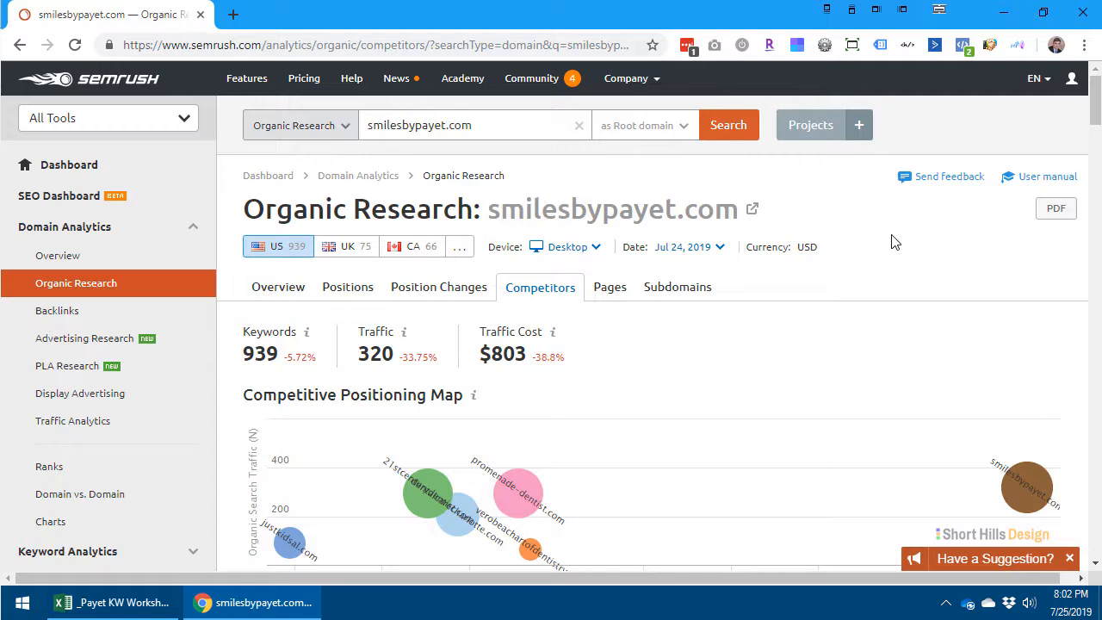
scroll(895, 258, "down", 4)
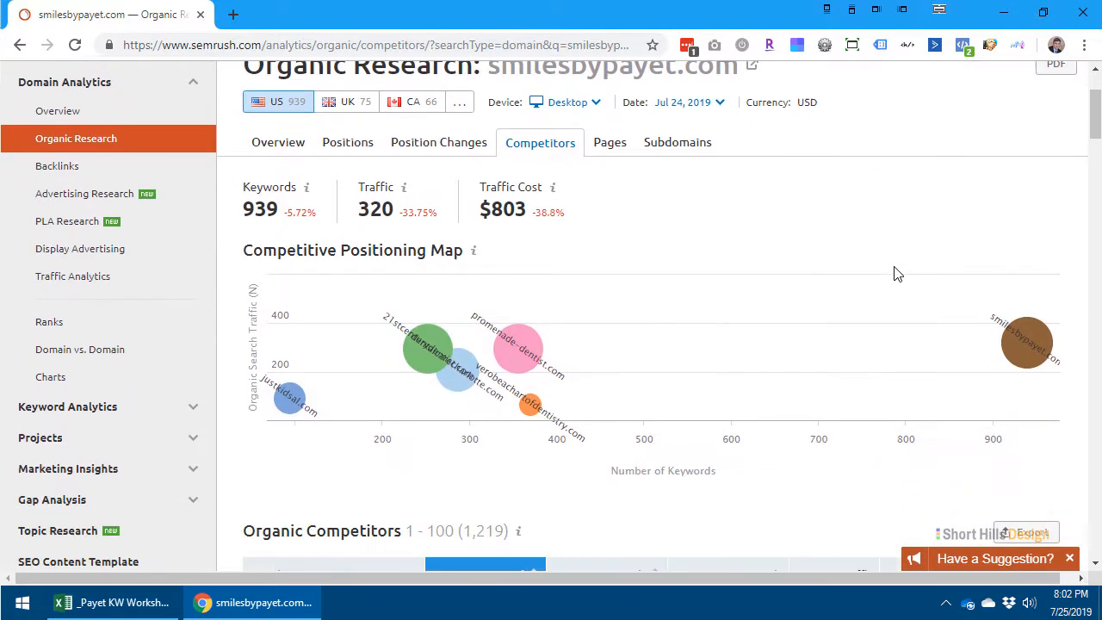
scroll(893, 262, "down", 3)
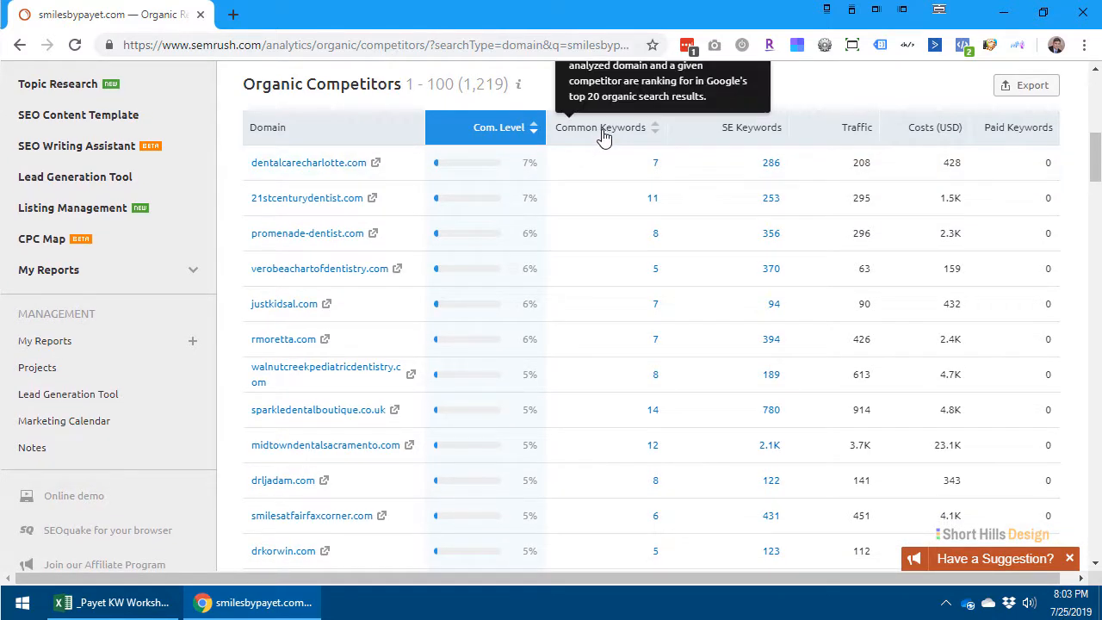
scroll(497, 164, "up", 1)
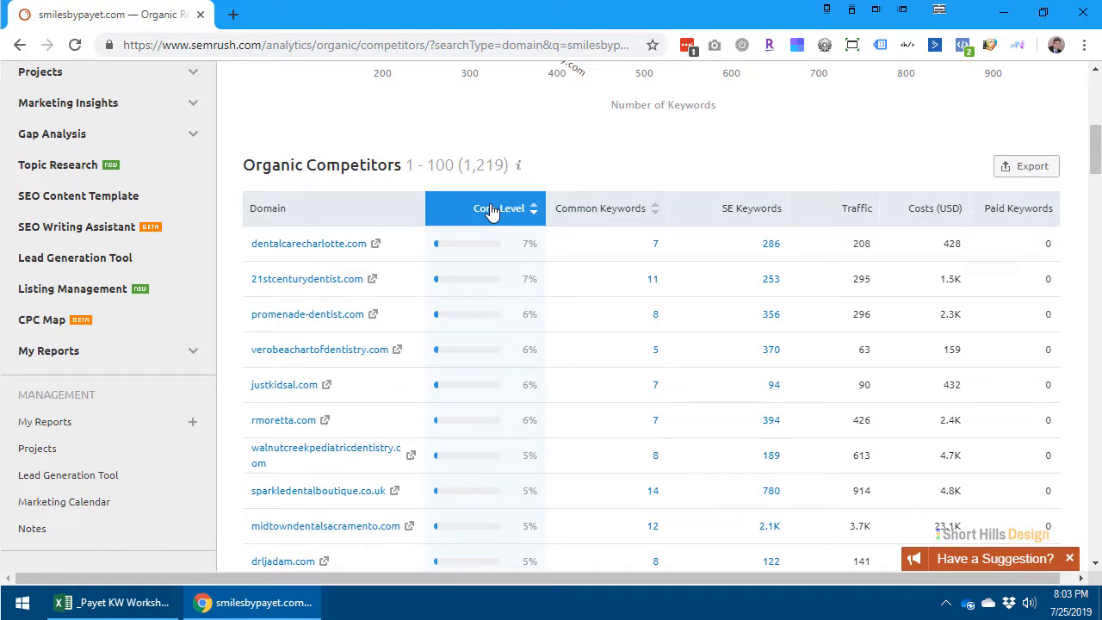
mouse_move(491, 213)
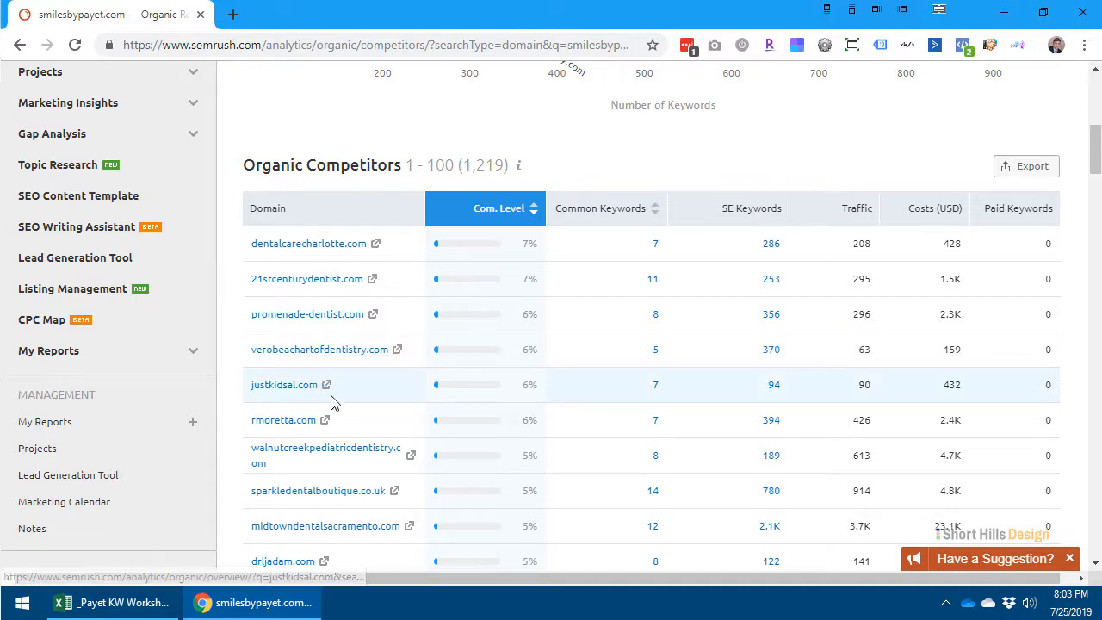
scroll(737, 300, "down", 1)
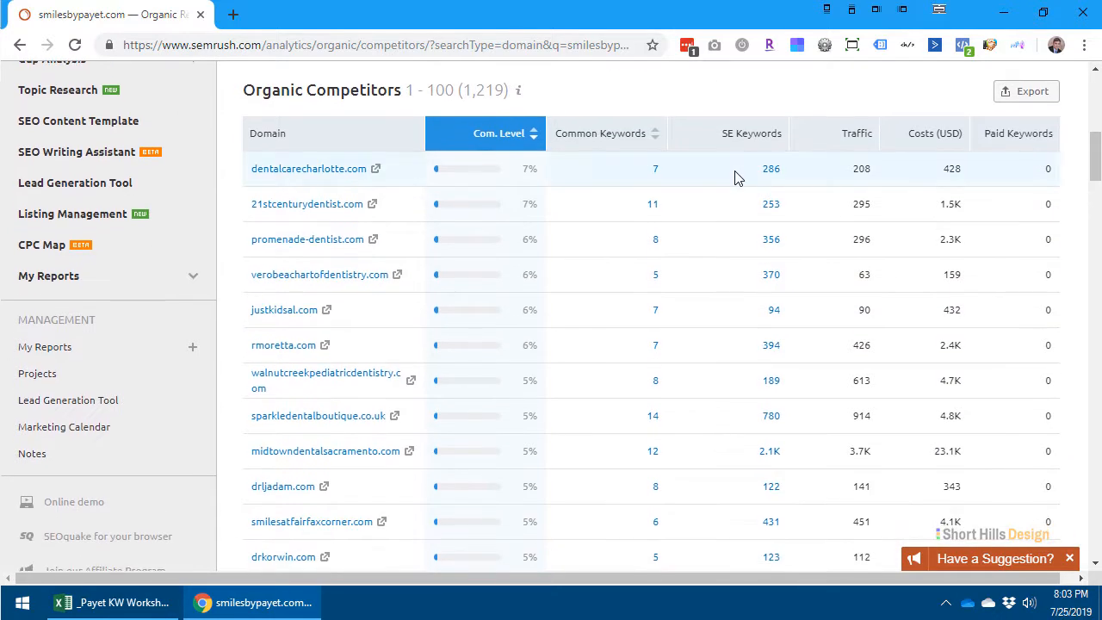
scroll(738, 177, "down", 1)
scroll(922, 201, "up", 3)
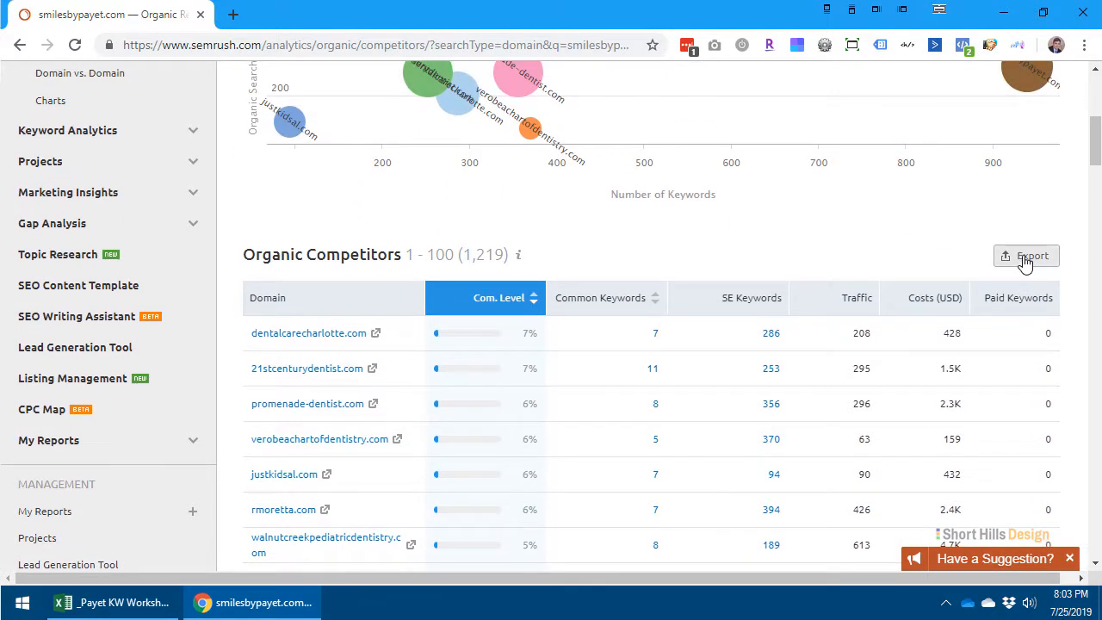
- Look through the Organic Competitors list for domains comparable to the client's practice
left_click(1024, 263)
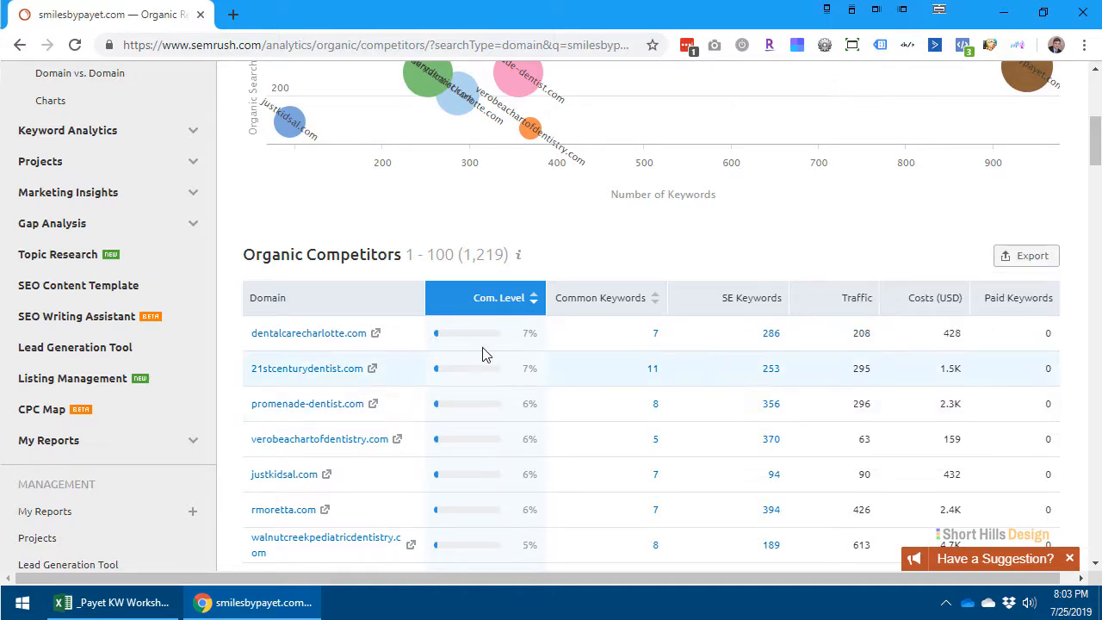
scroll(487, 352, "down", 5)
scroll(541, 295, "up", 7)
scroll(545, 296, "down", 1)
scroll(546, 296, "down", 2)
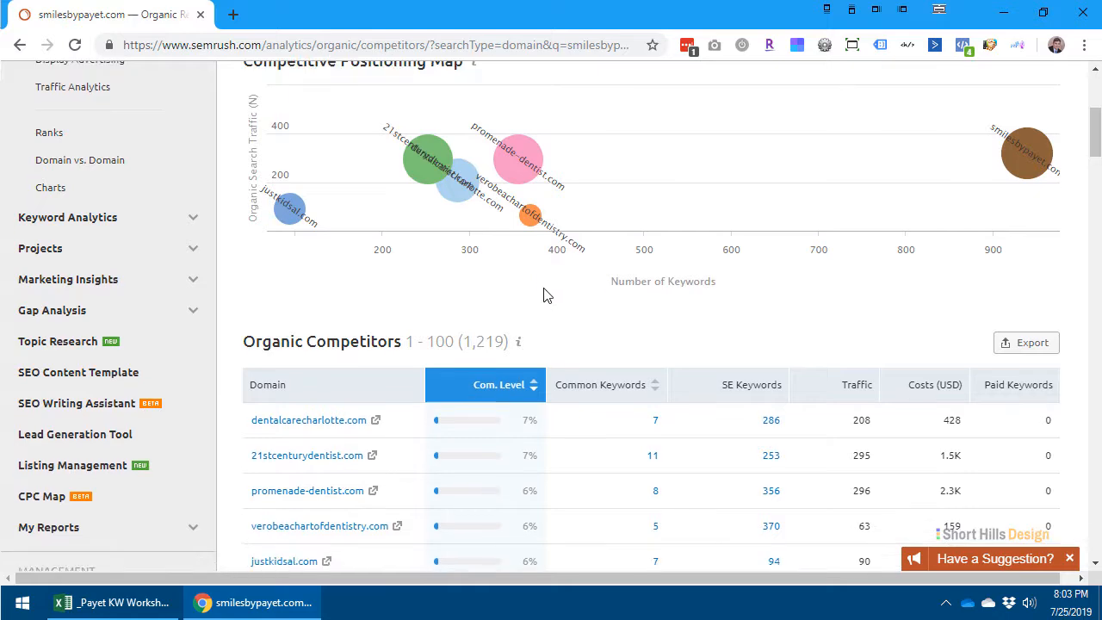
scroll(543, 296, "down", 2)
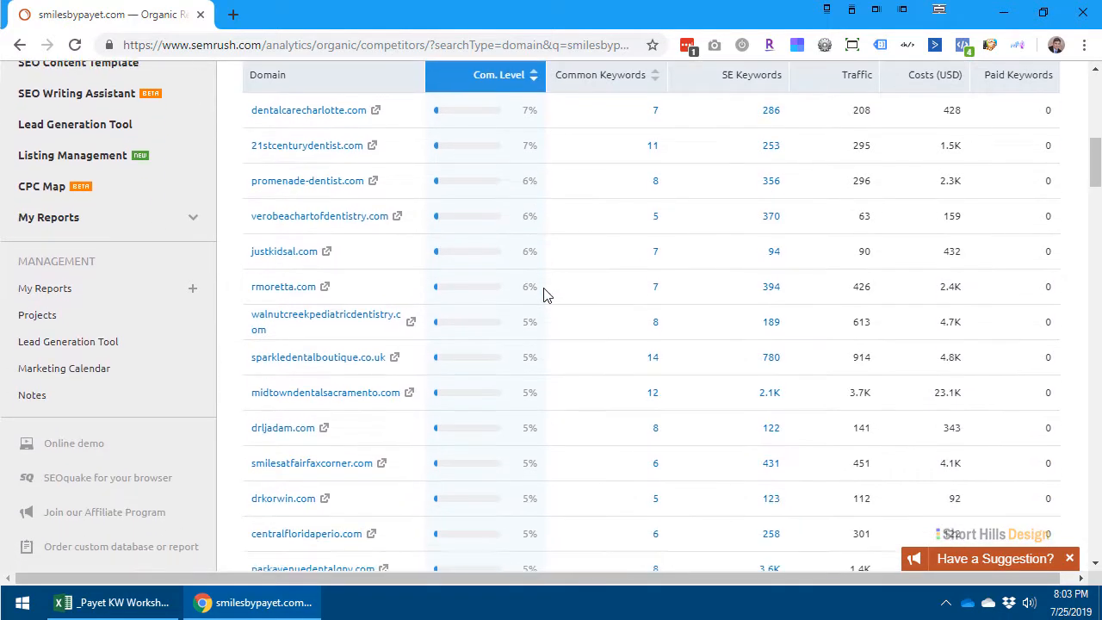
scroll(544, 295, "up", 1)
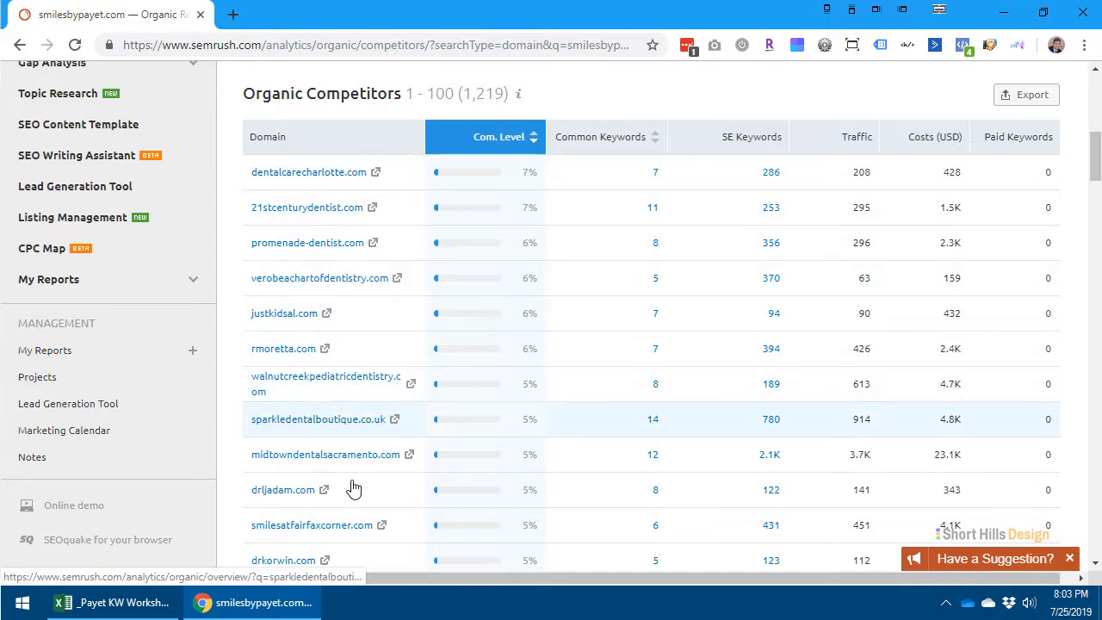
scroll(575, 481, "up", 4)
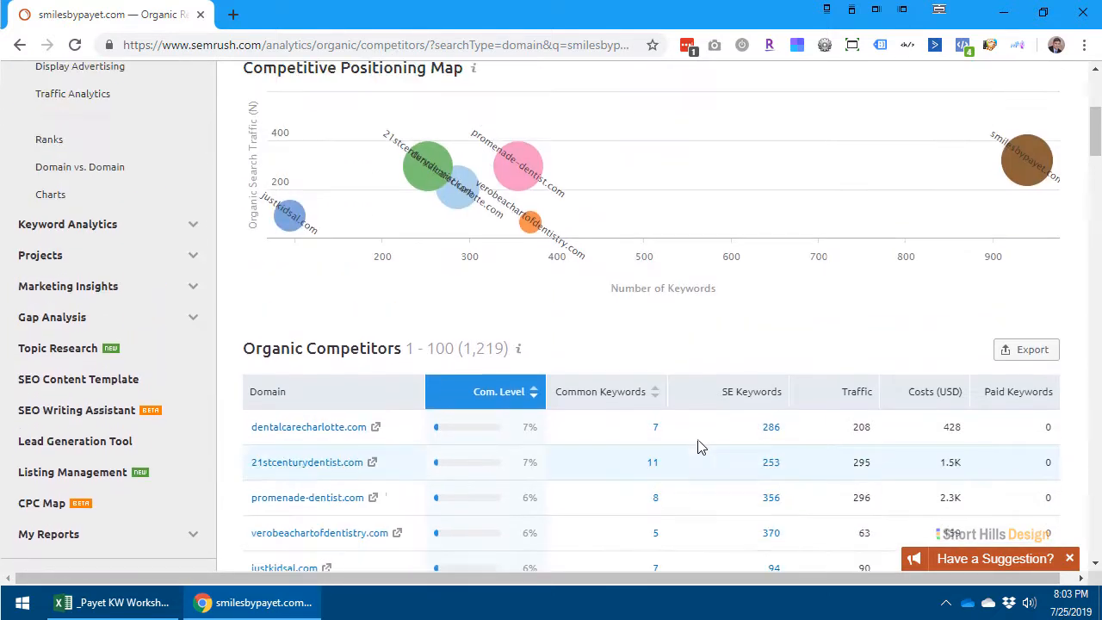
- Export the first 100 organic competitors to an Excel file
left_click(1009, 436)
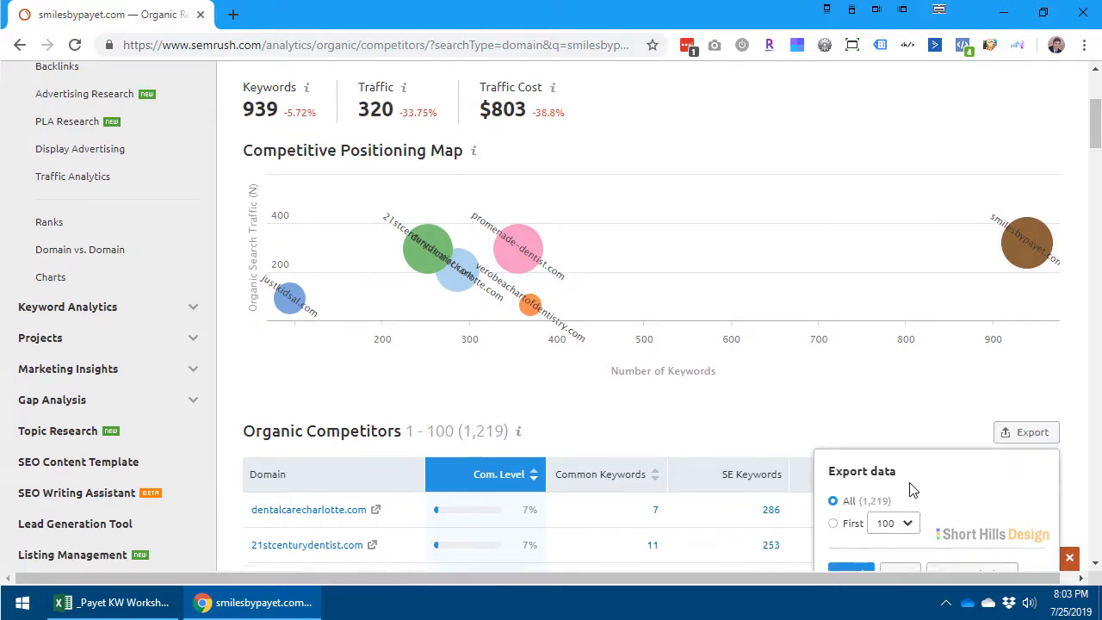
scroll(890, 366, "down", 2)
left_click(892, 361)
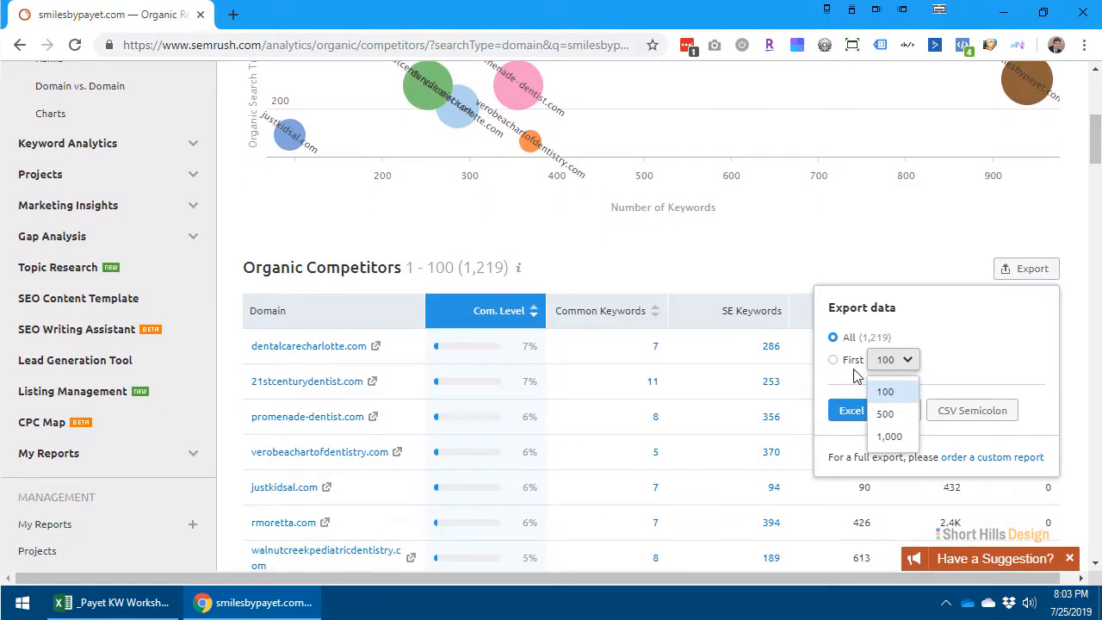
left_click(835, 360)
left_click(851, 410)
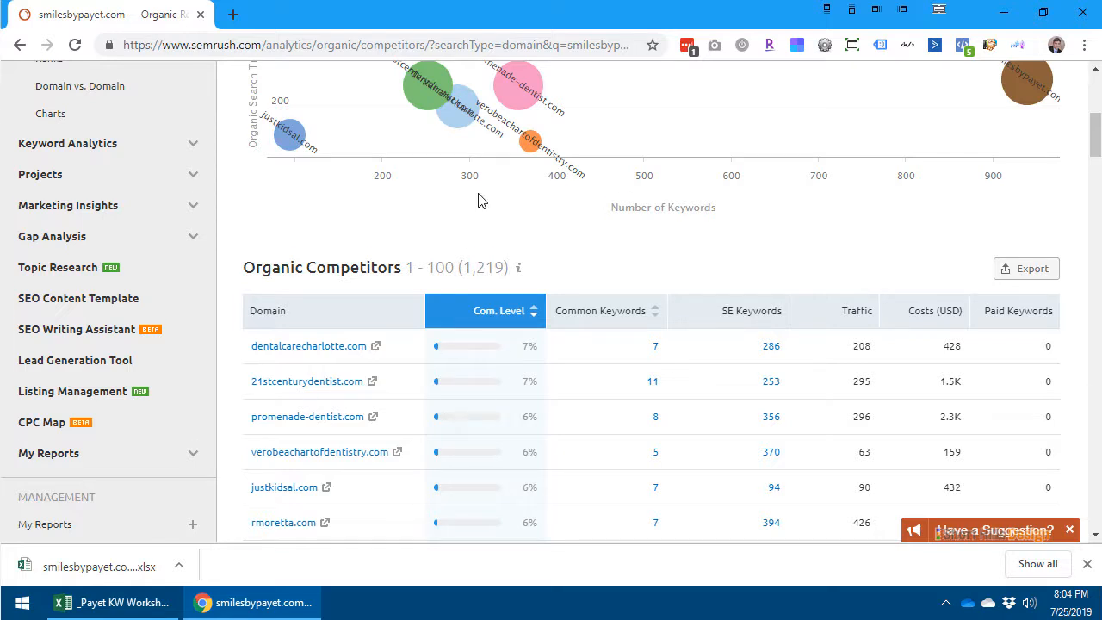
- Sort the Organic Competitors table by Common Keywords and restore the sorting by Com. Level
scroll(480, 198, "down", 2)
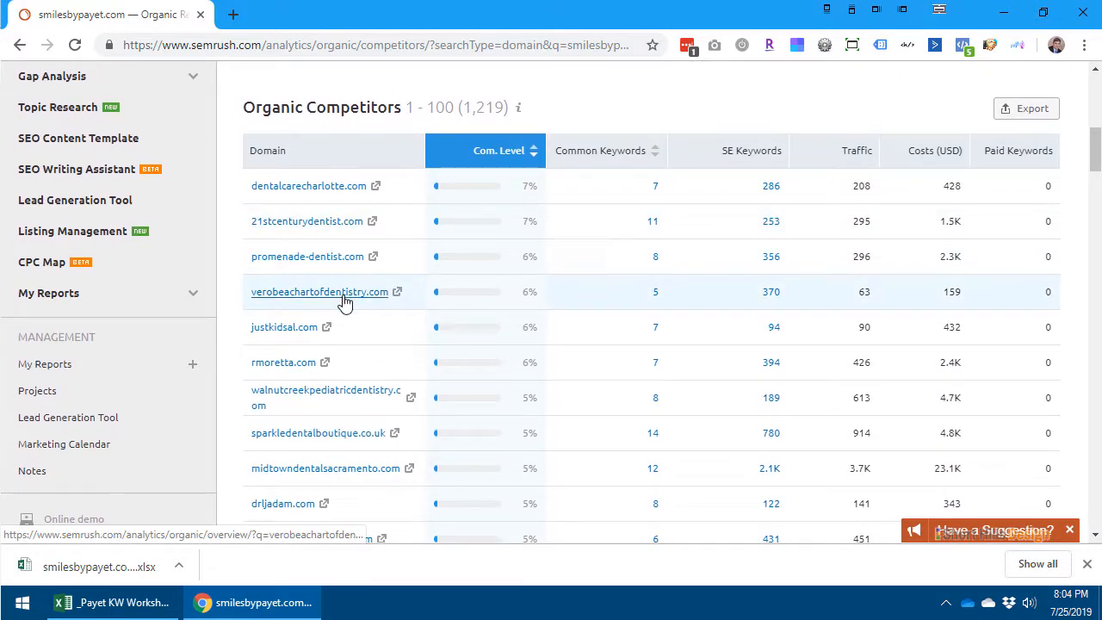
left_click(657, 167)
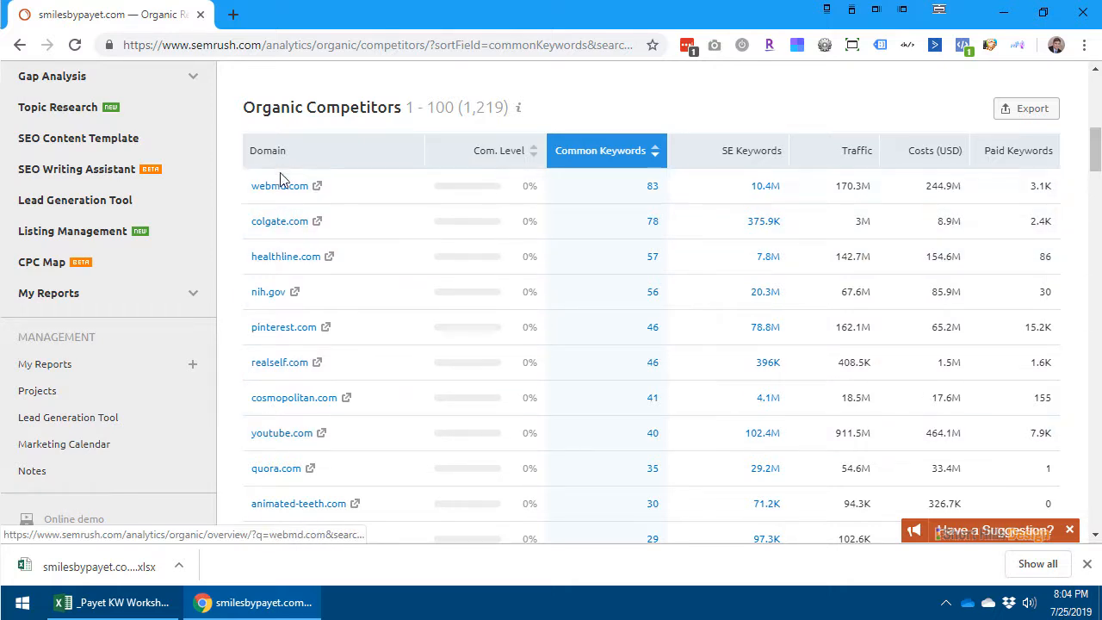
left_click(534, 155)
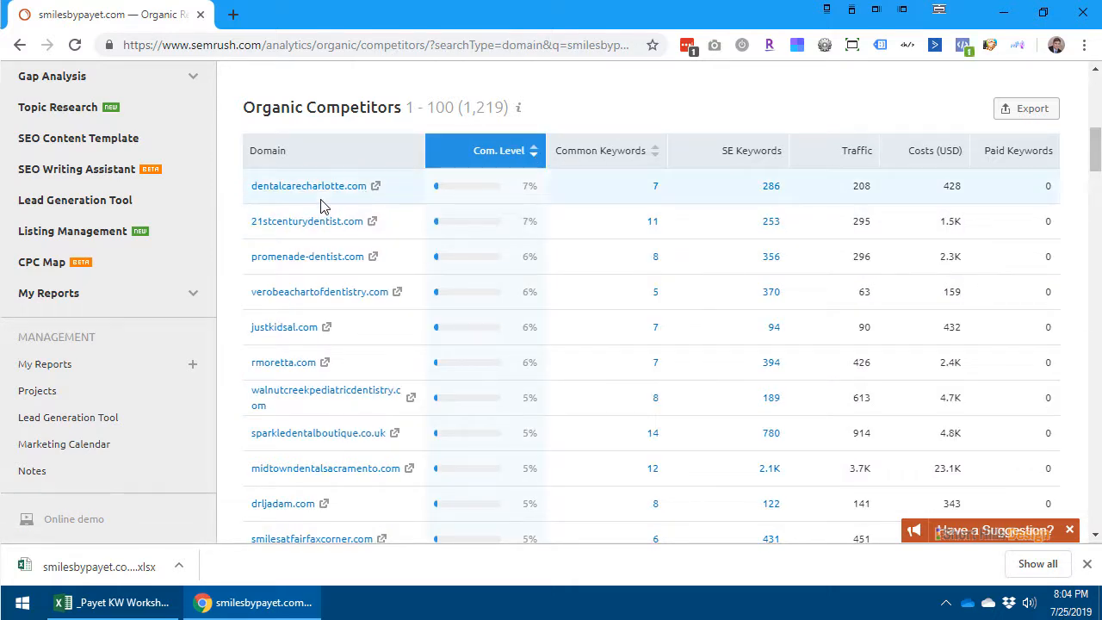
scroll(318, 344, "up", 7)
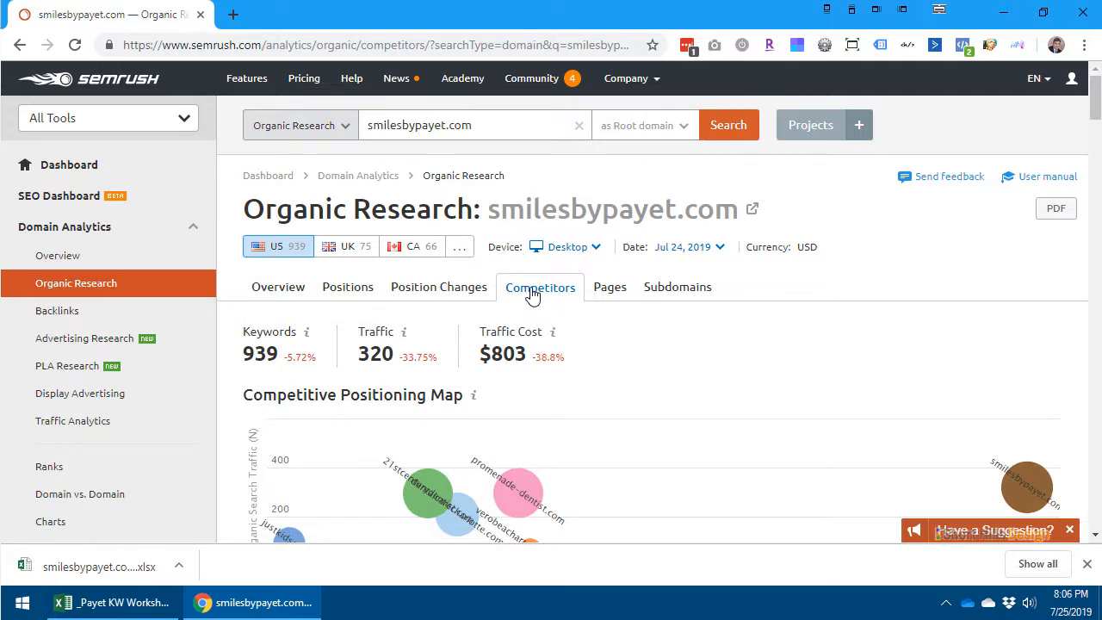
scroll(550, 292, "down", 4)
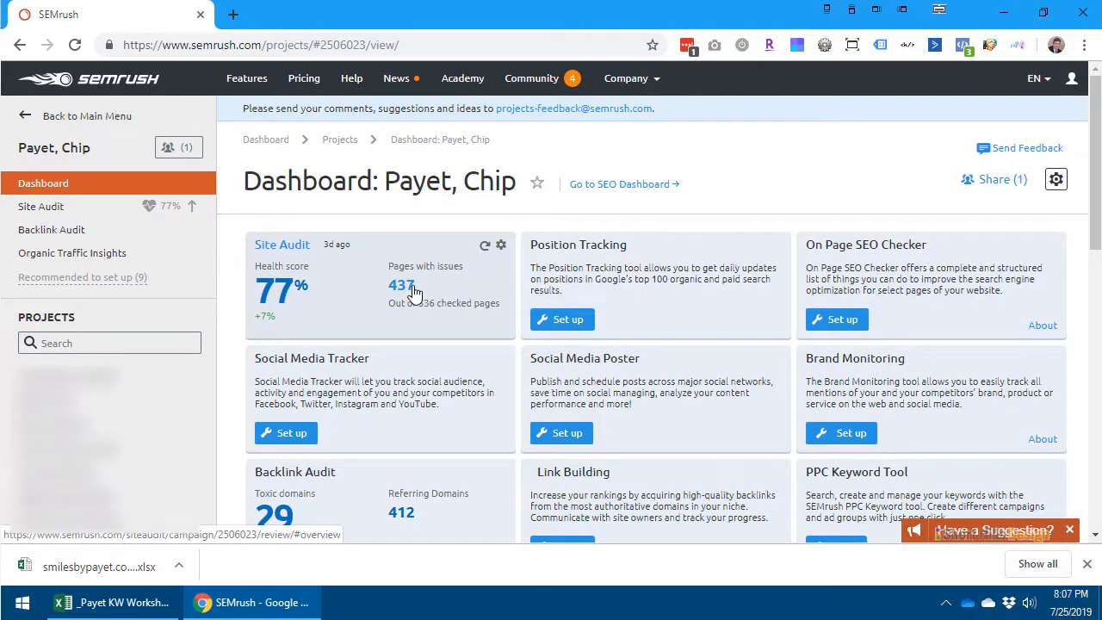
- Configure Position Tracking for the root domain on Google in Charlotte, North Carolina, with local volume, English language and desktop device
left_click(568, 321)
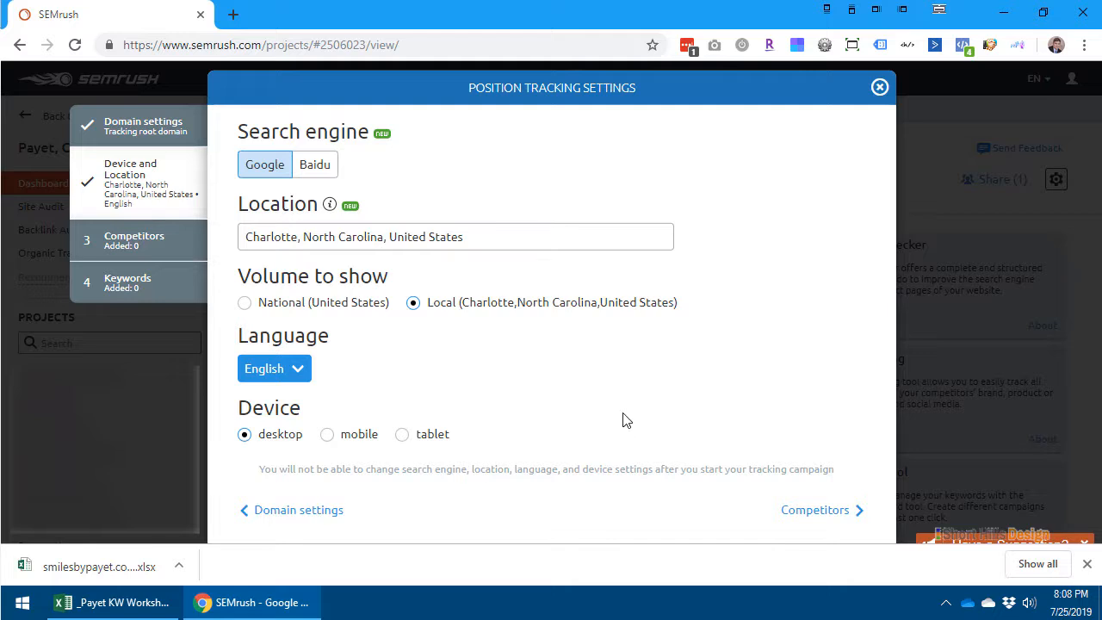
left_click(815, 510)
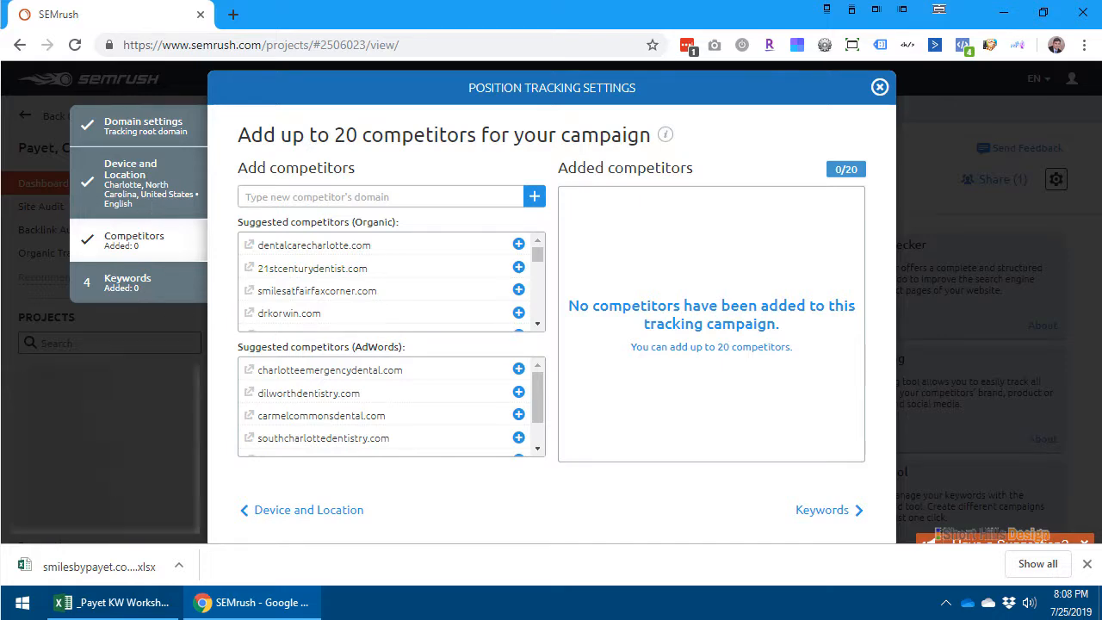
- Add smilesatisfaction.com, ballentynedentistry.com and charlottedentistry.com as competitors of the tracking campaign, taking the domains from the Excel keyword worksheet
left_click(86, 602)
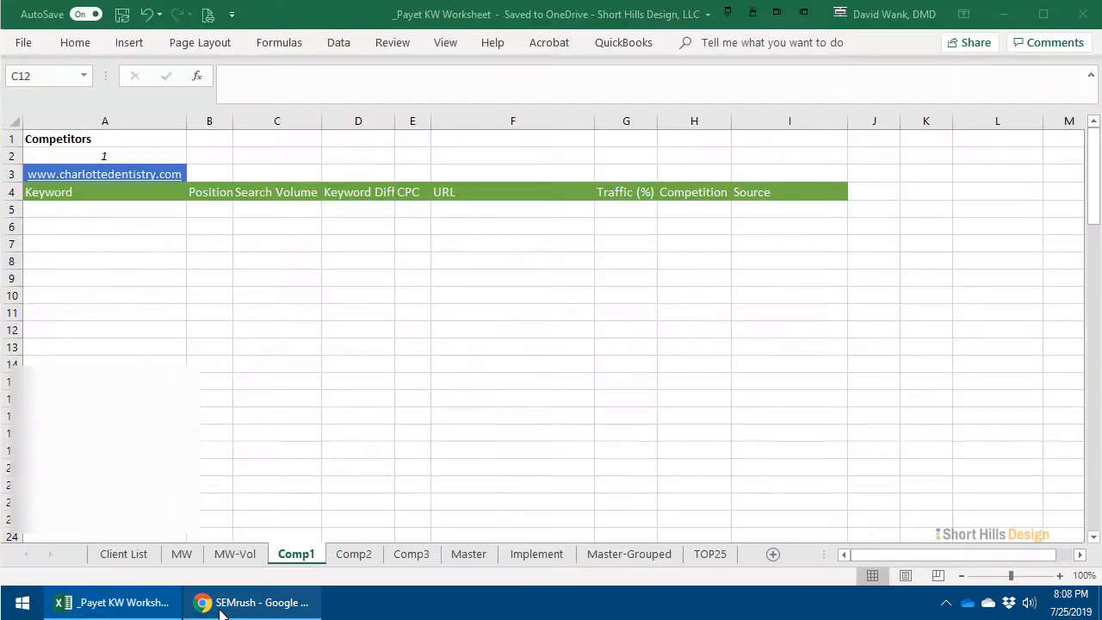
mouse_move(224, 613)
left_click(263, 532)
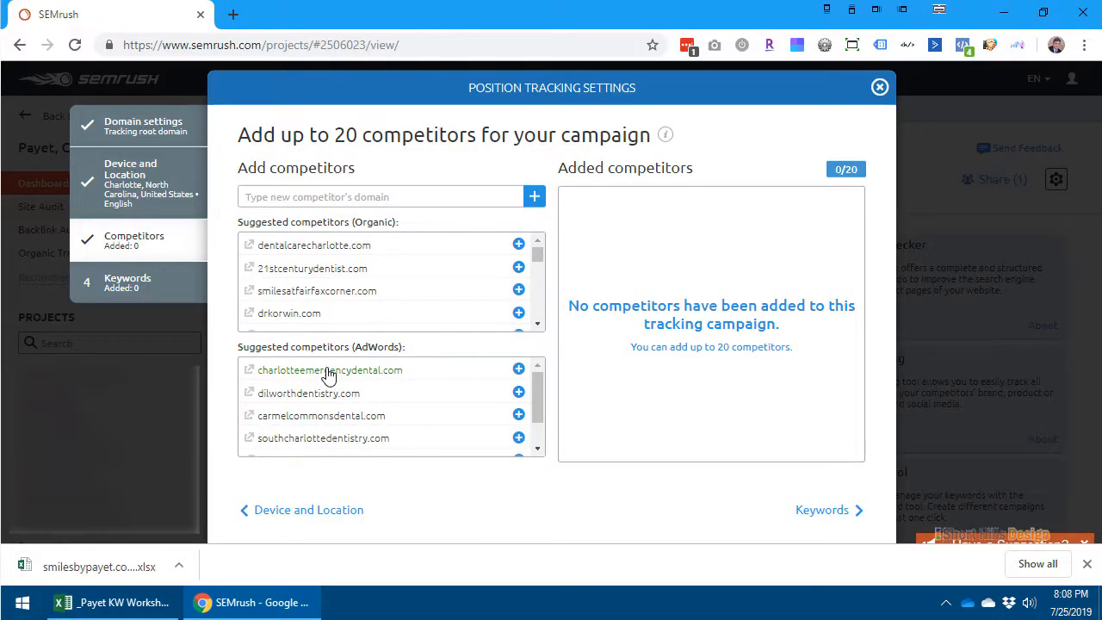
scroll(401, 384, "down", 2)
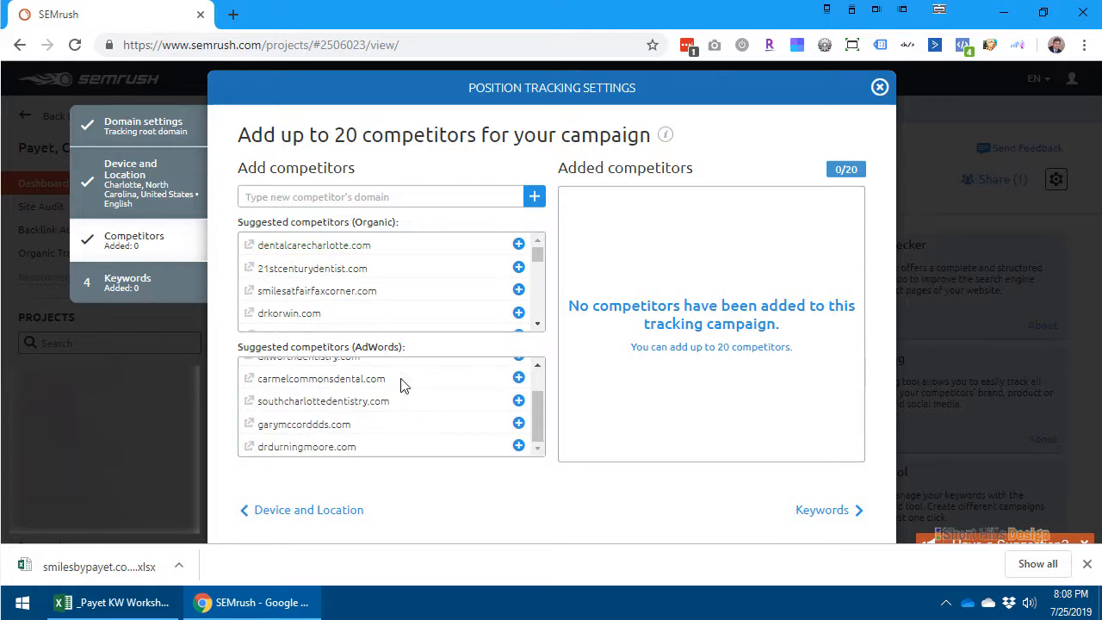
scroll(401, 384, "up", 2)
left_click(339, 197)
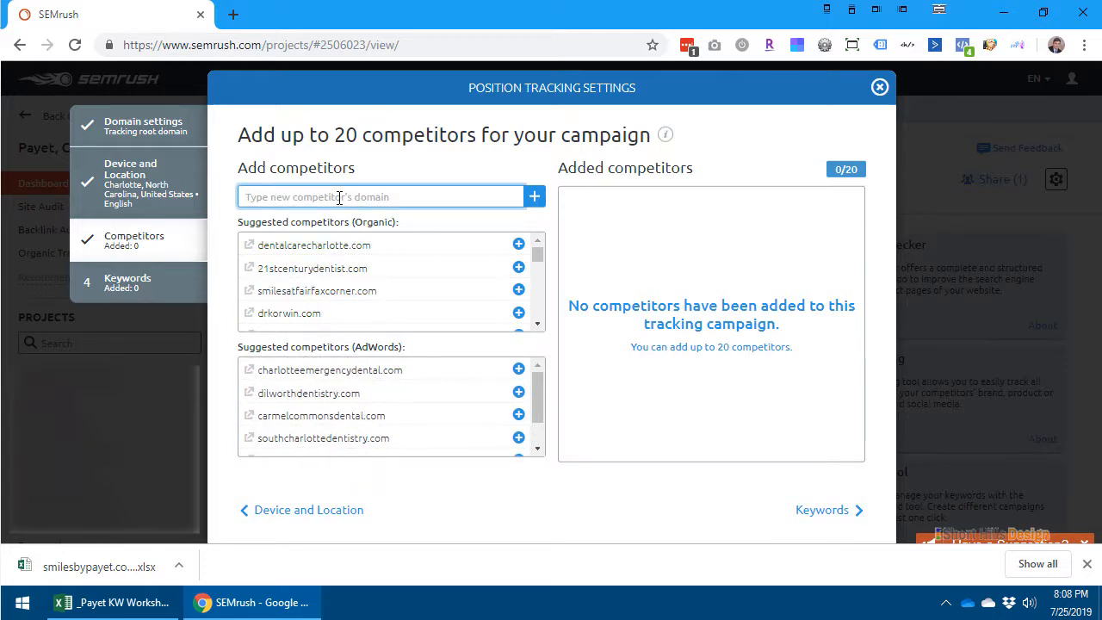
type("charlottedent")
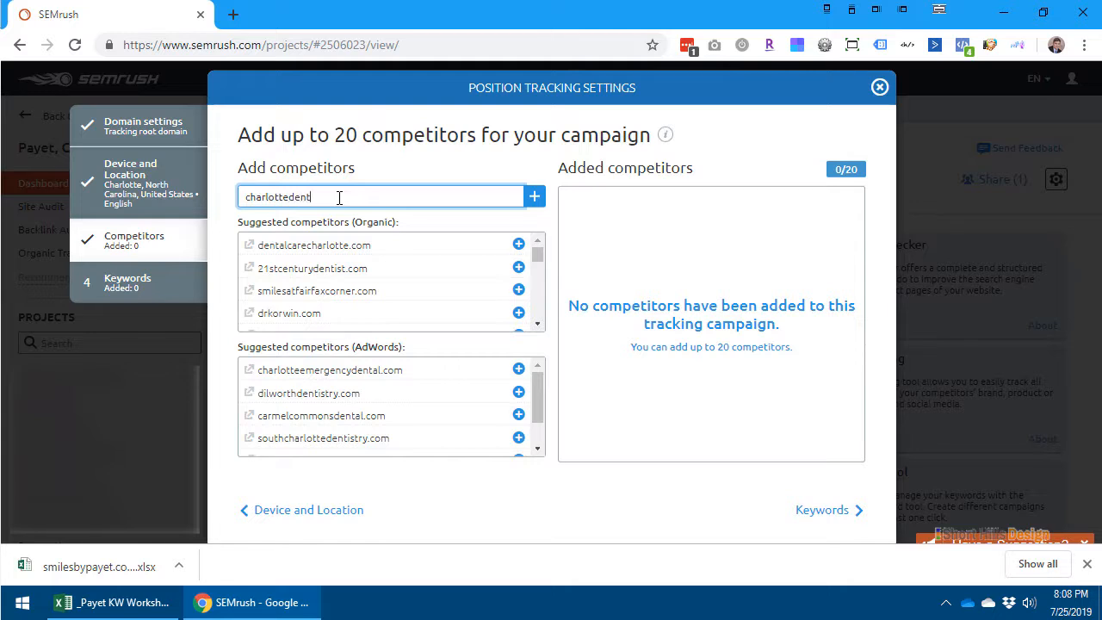
type("istry.com")
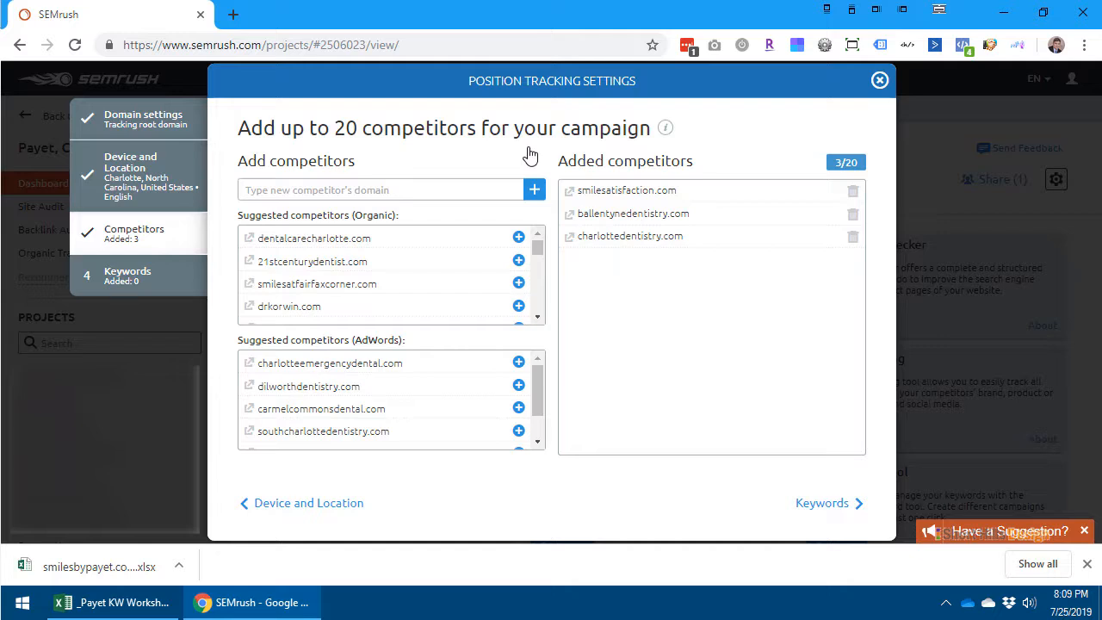
- Add a single keyword to the tracking campaign manually and start the position tracking
left_click(843, 507)
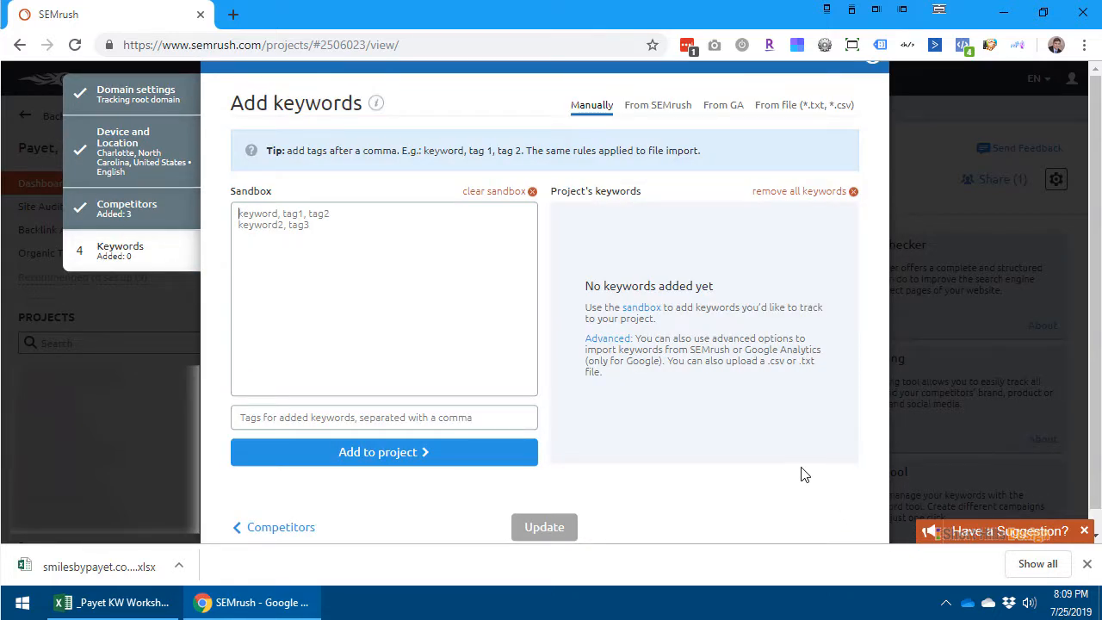
scroll(324, 491, "down", 1)
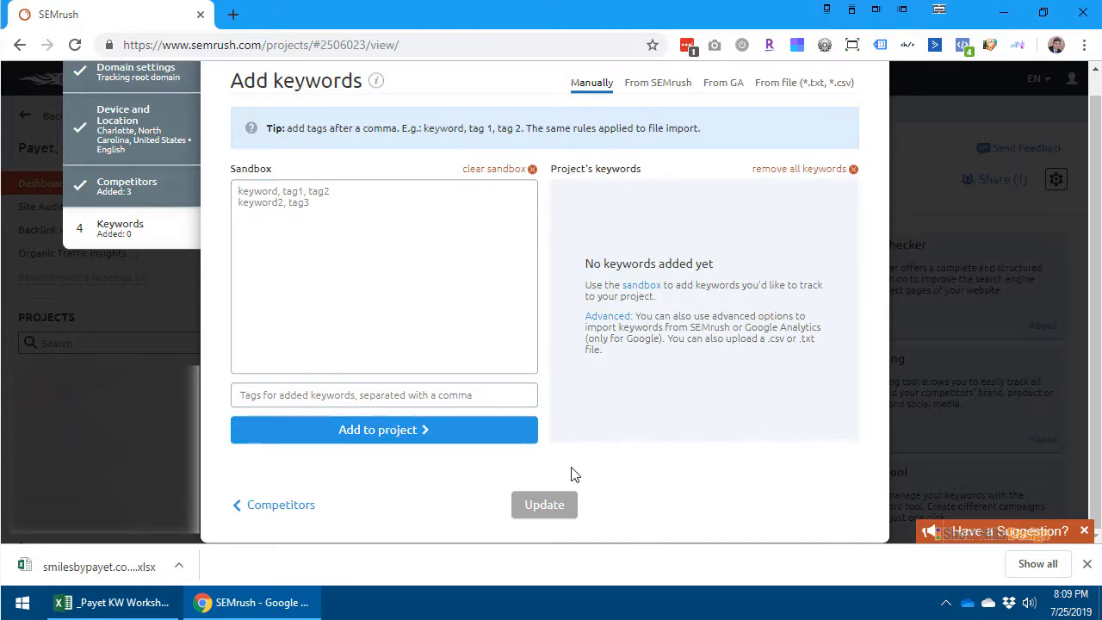
type("charlotte d")
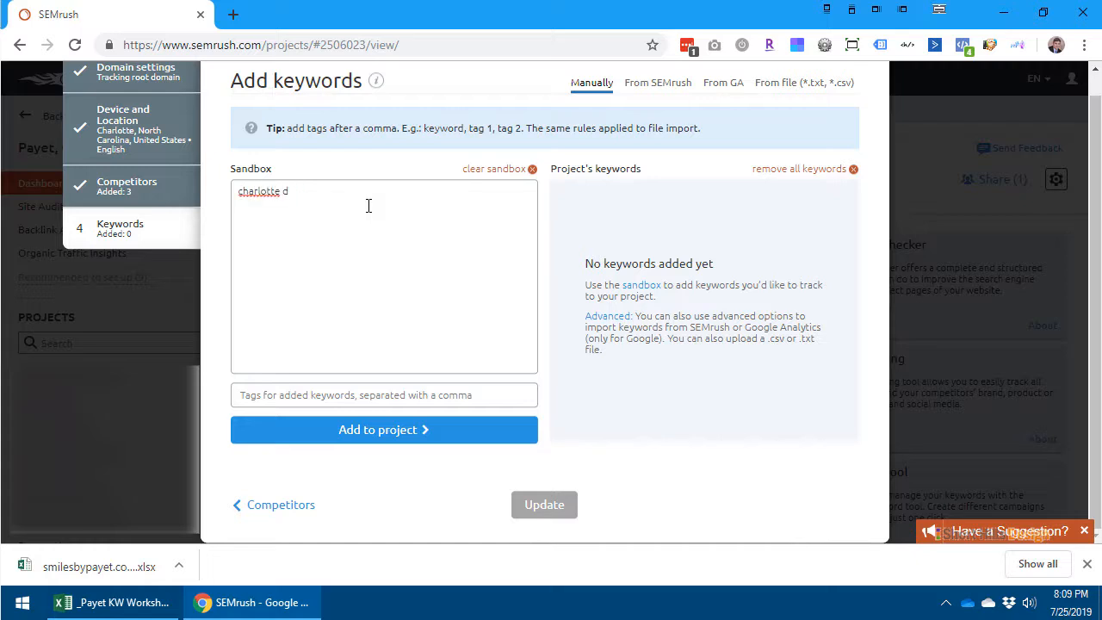
key("BackSpace")
key("BackSpace")
key("BackSpace")
left_click(408, 440)
left_click(557, 502)
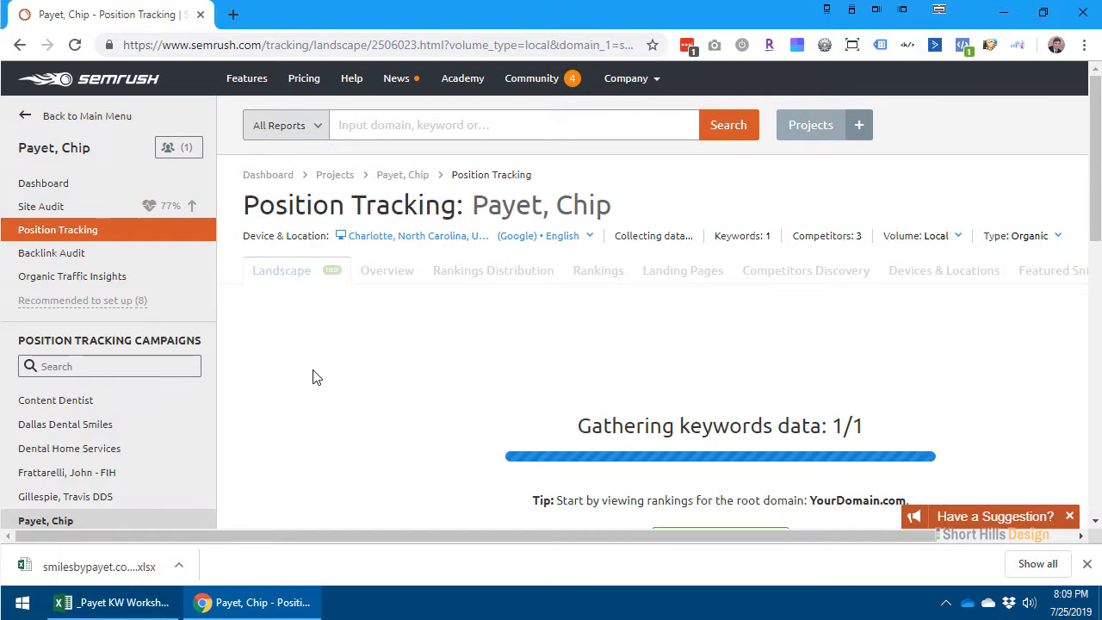
scroll(312, 373, "down", 2)
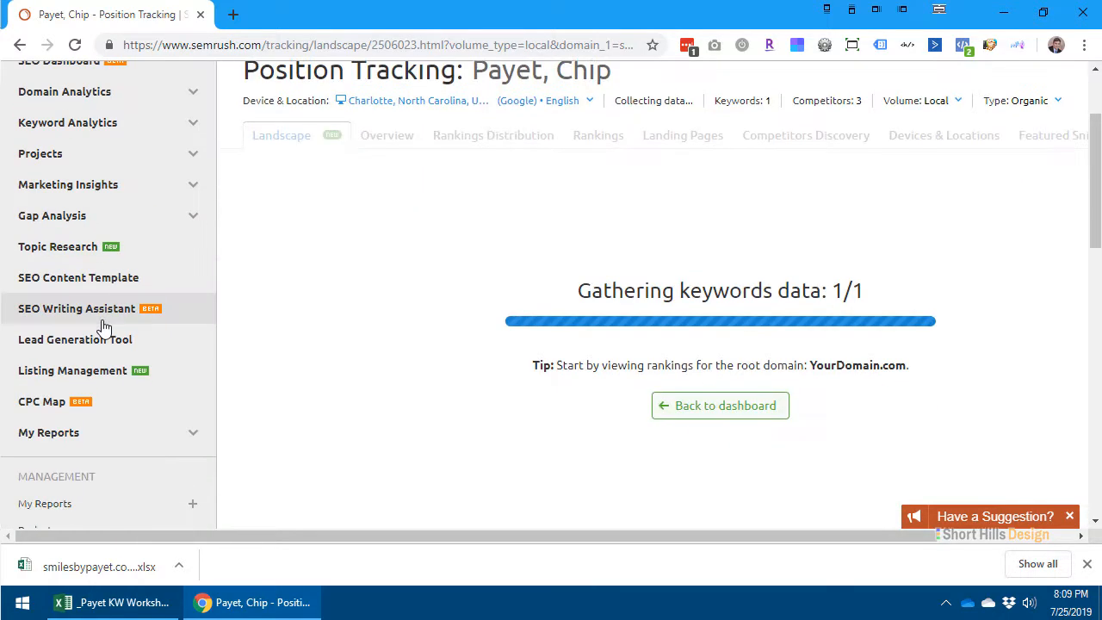
left_click(57, 202)
left_click(67, 229)
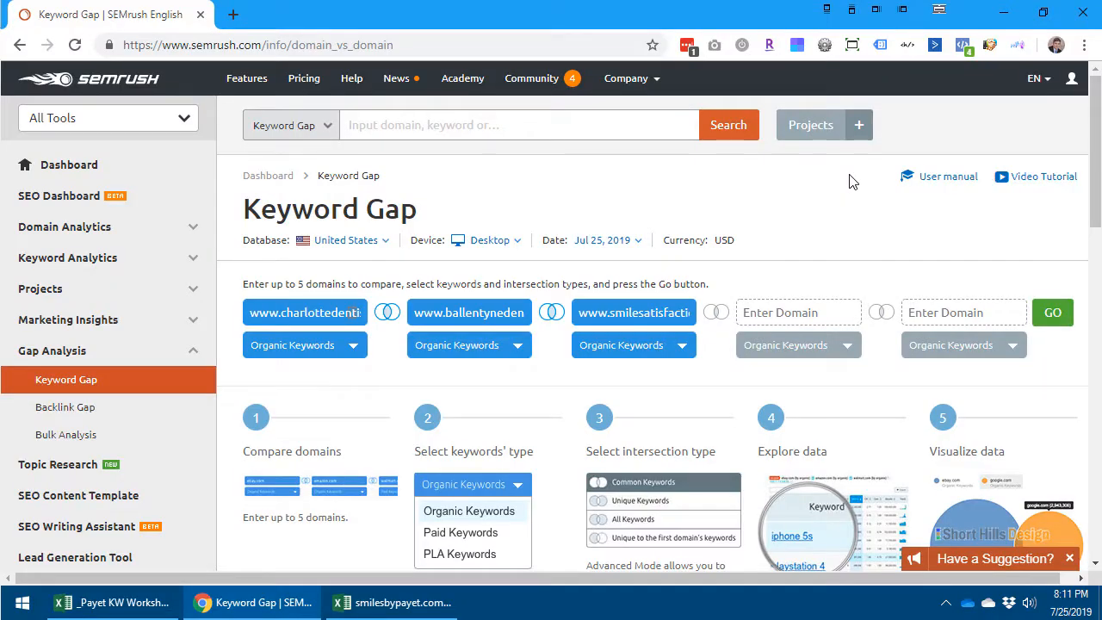
type("dentalcarecharlotte.com")
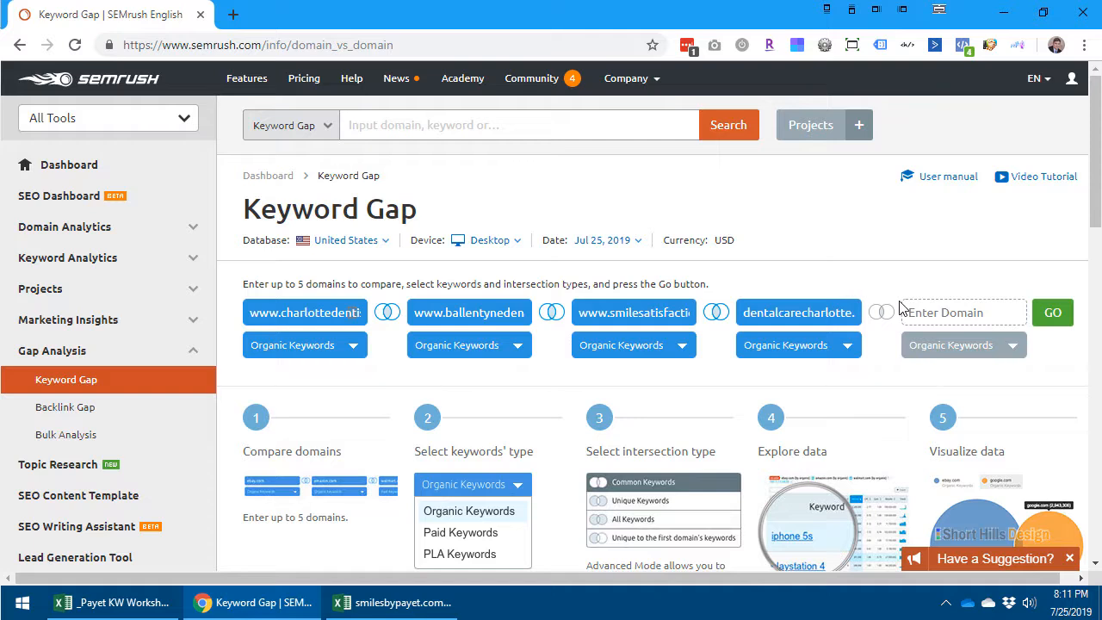
left_click(946, 312)
type("smil")
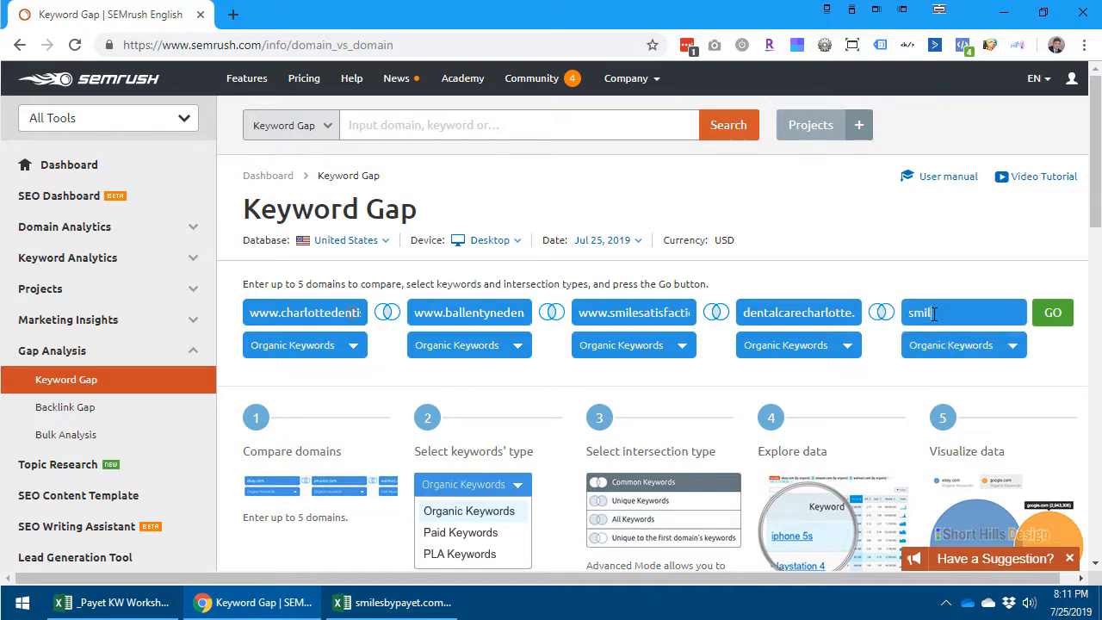
type("esbypayet.com")
- Check the intersection types between the domains and run the organic keyword comparison of all five domains
left_click(441, 212)
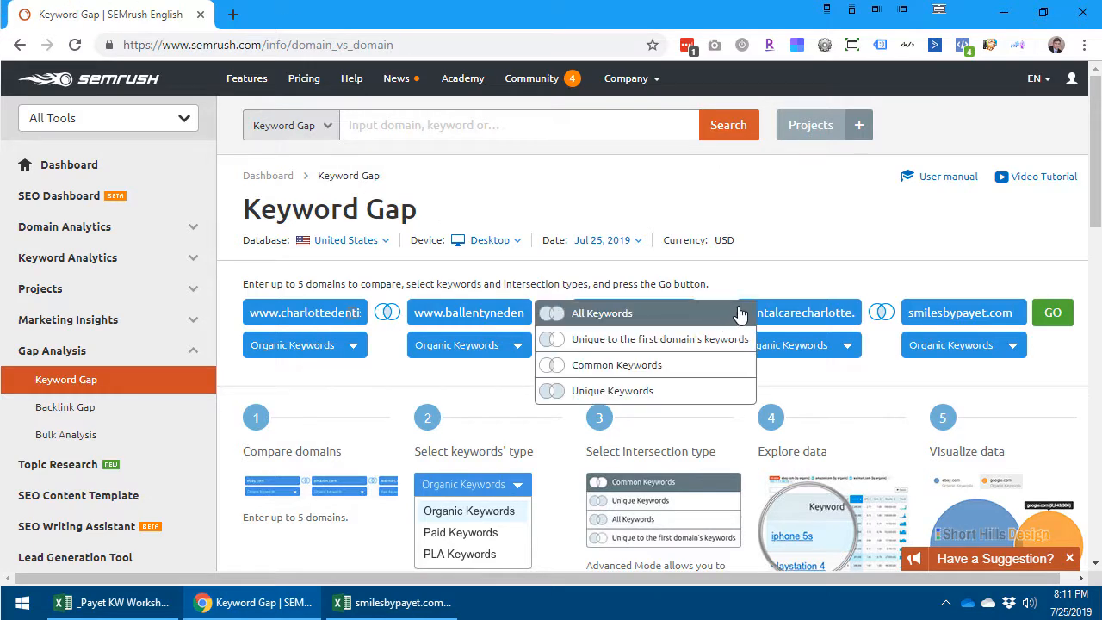
mouse_move(906, 318)
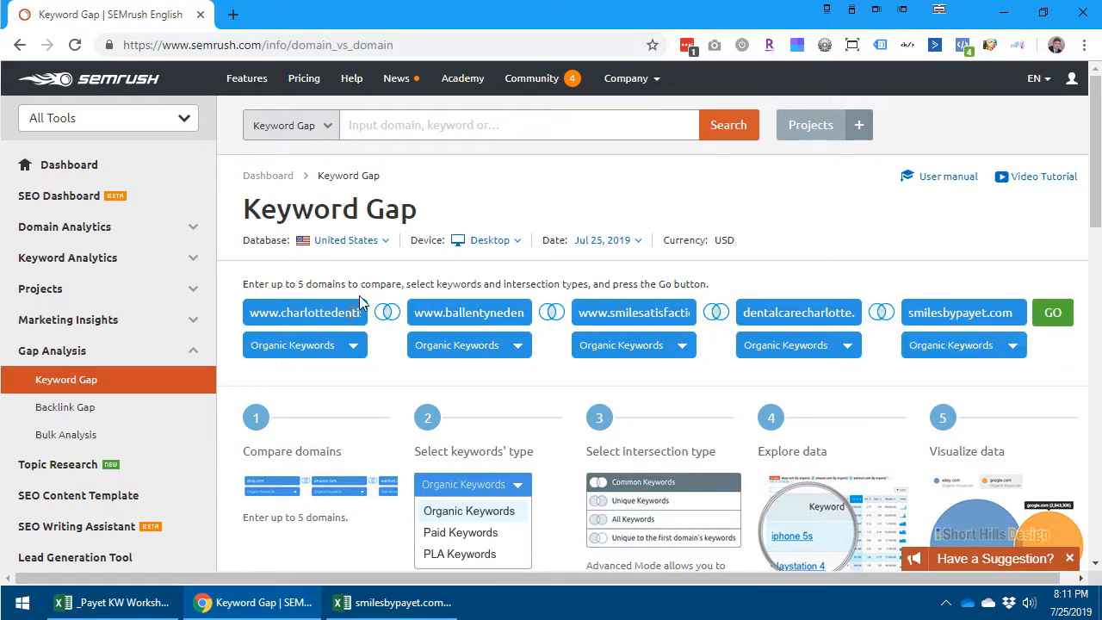
mouse_move(568, 318)
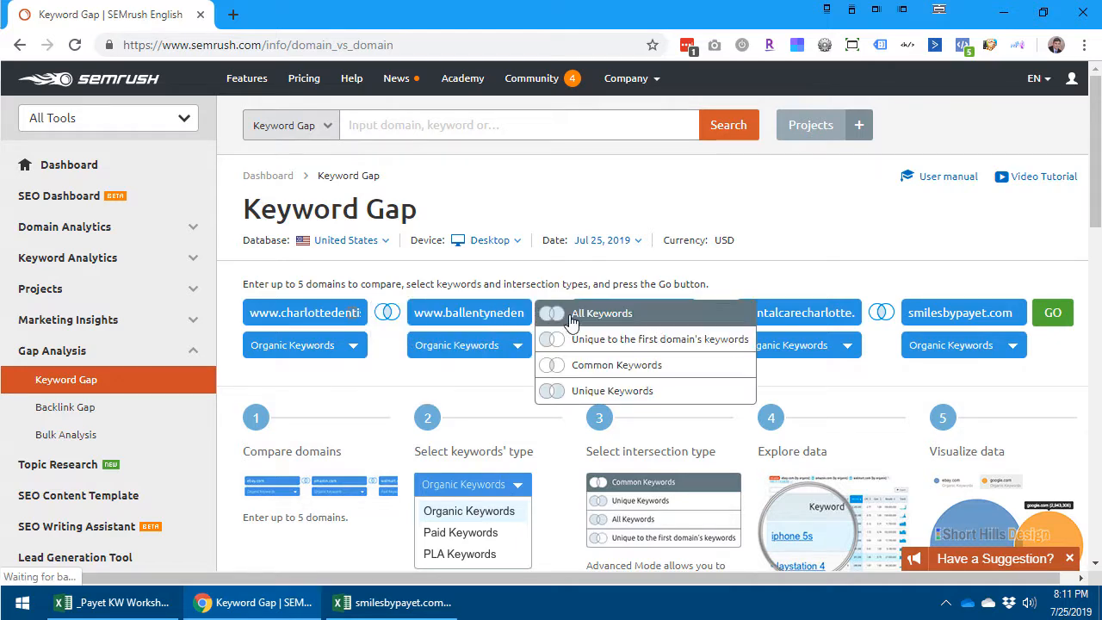
left_click(1050, 321)
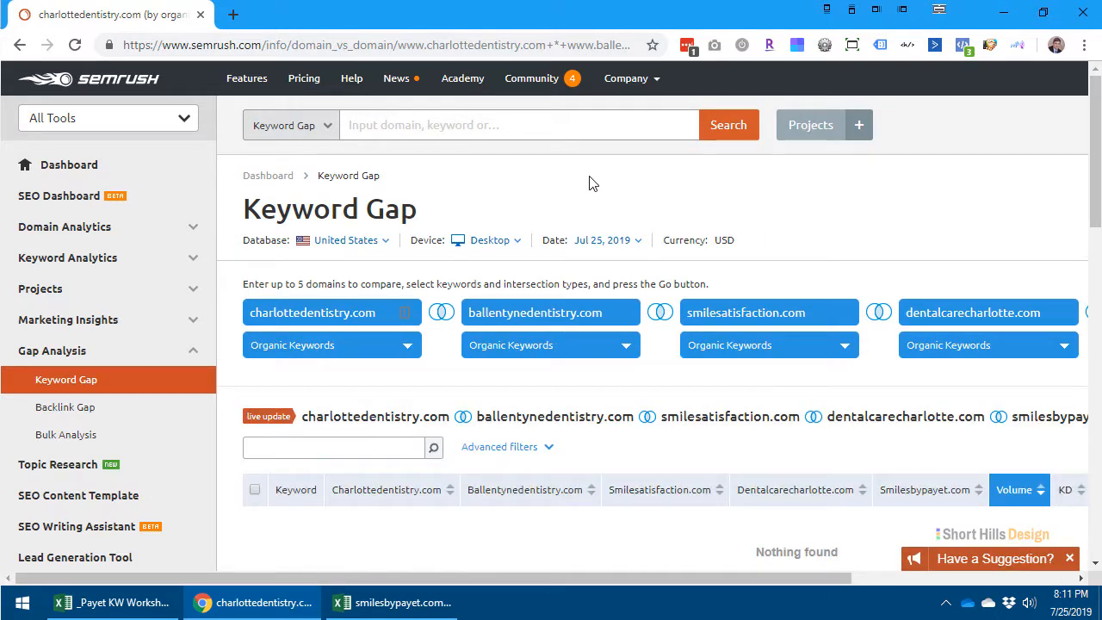
scroll(744, 260, "down", 3)
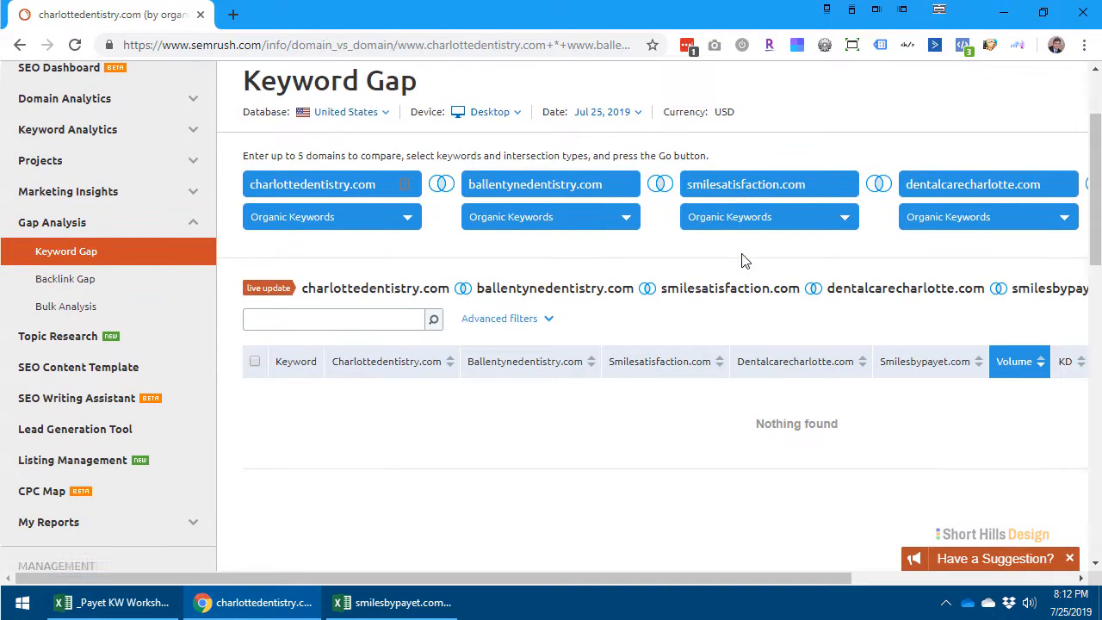
left_click_drag(671, 577, 573, 586)
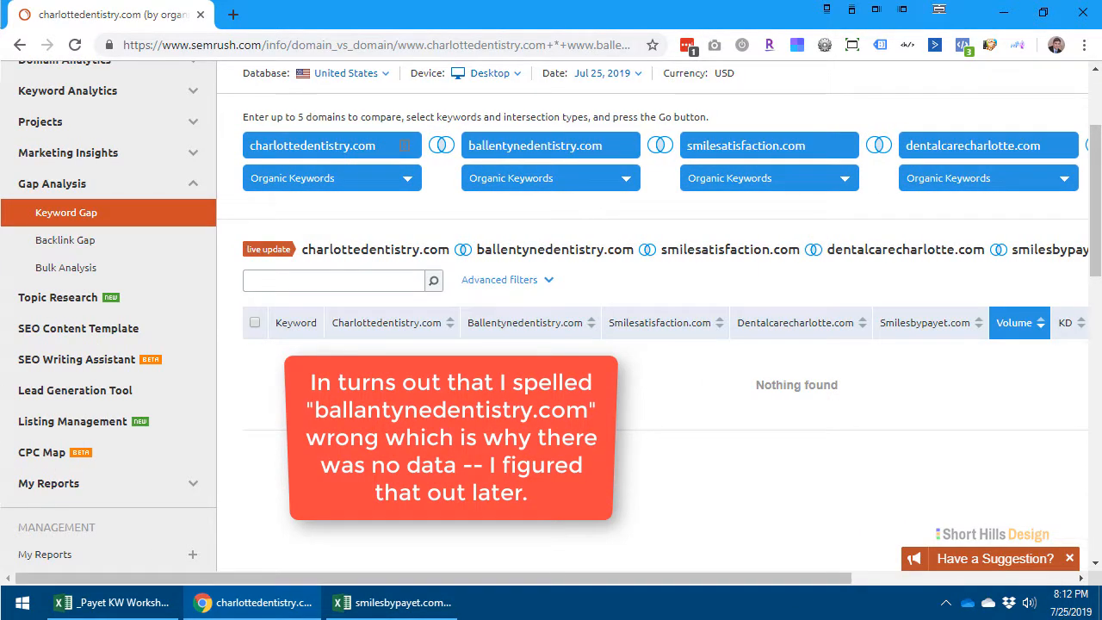
scroll(869, 379, "up", 3)
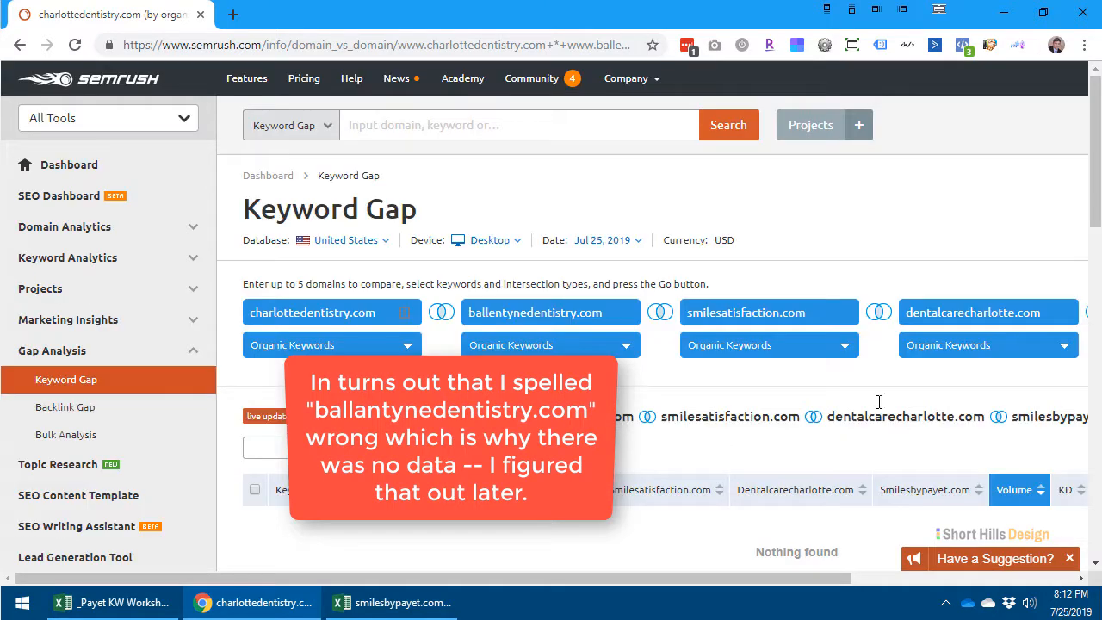
- Remove dentalcarecharlotte.com from the comparison and rerun it with the remaining four domains
left_click(879, 314)
left_click(964, 261)
left_click_drag(755, 570, 903, 547)
scroll(840, 482, "up", 4)
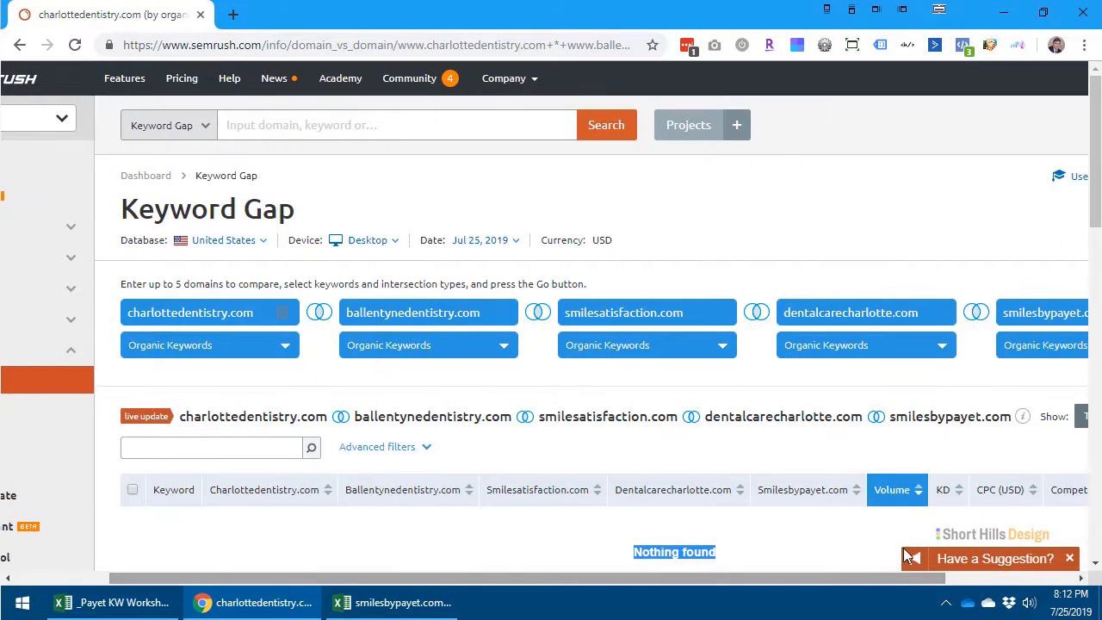
left_click(938, 315)
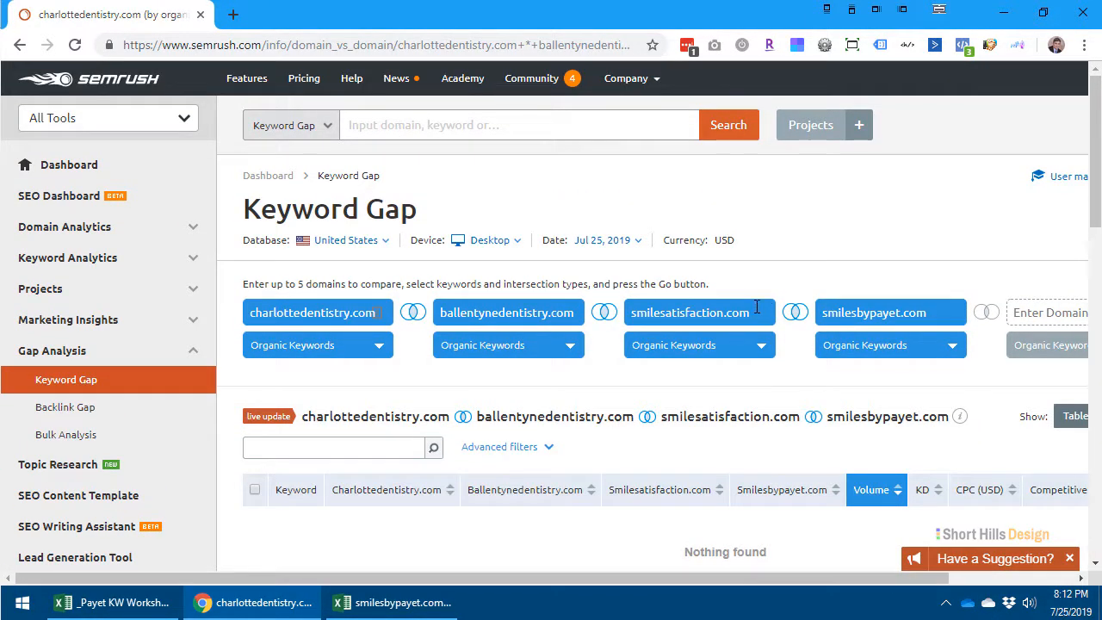
- Remove smilesatisfaction.com and ballentynedentistry.com and compare only charlottedentistry.com with smilesbypayet.com
double_click(685, 312)
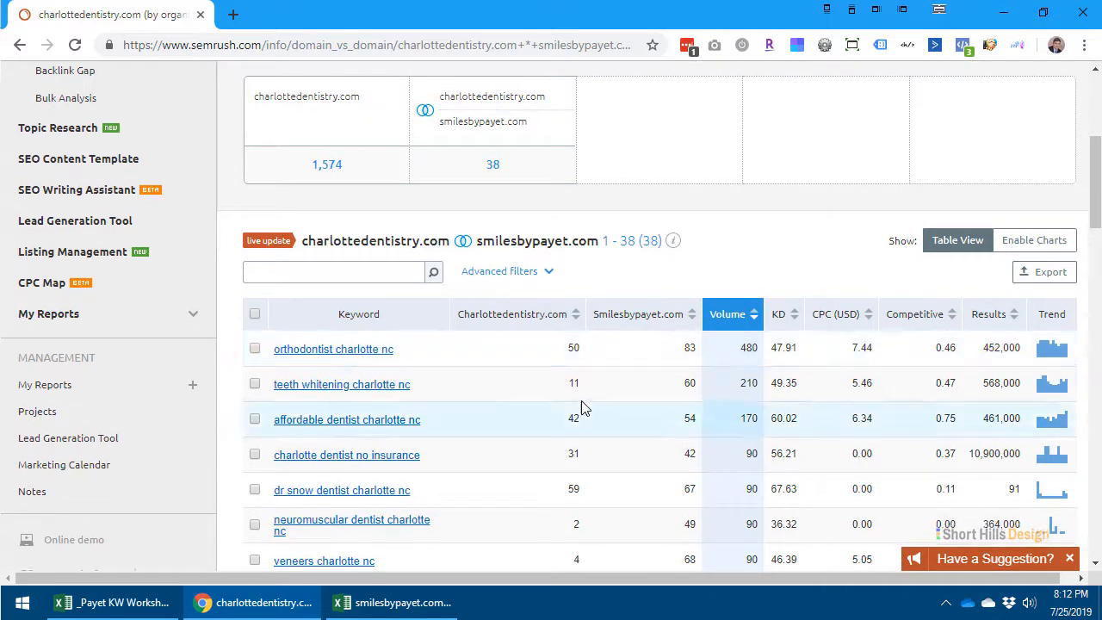
scroll(581, 396, "up", 3)
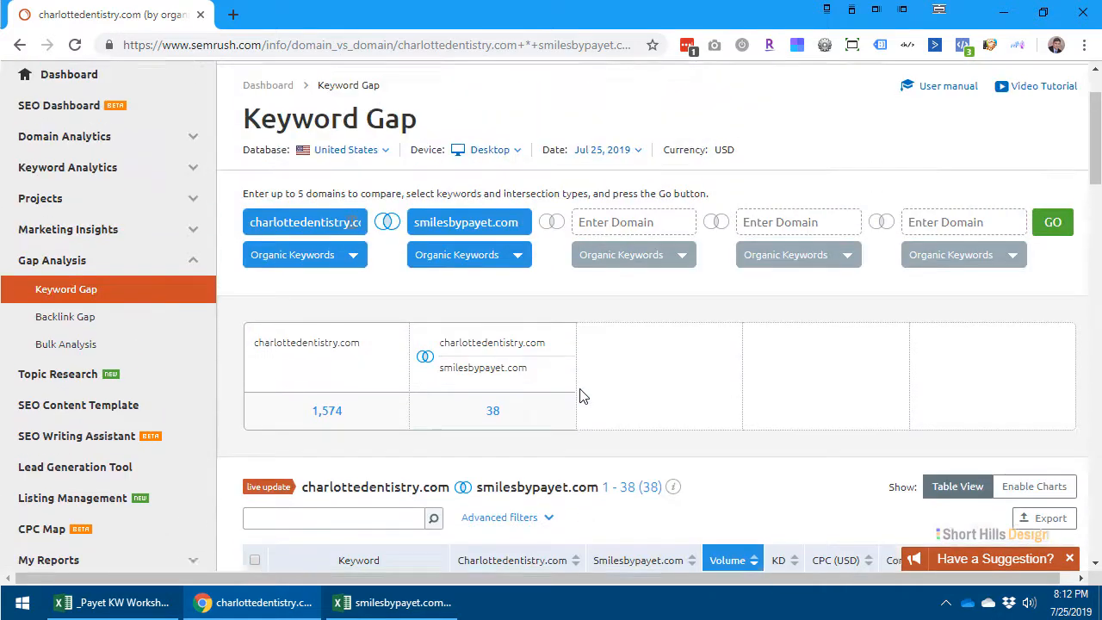
scroll(581, 396, "up", 1)
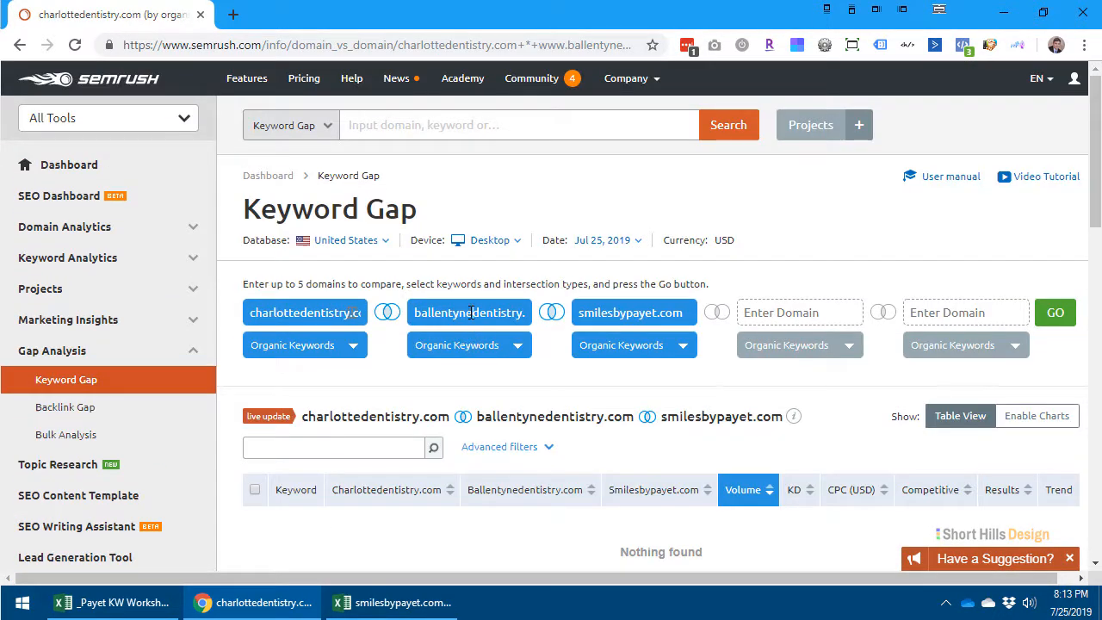
- Remove charlottedentistry.com and compare ballentynedentistry.com alone with smilesbypayet.com
double_click(471, 313)
double_click(303, 310)
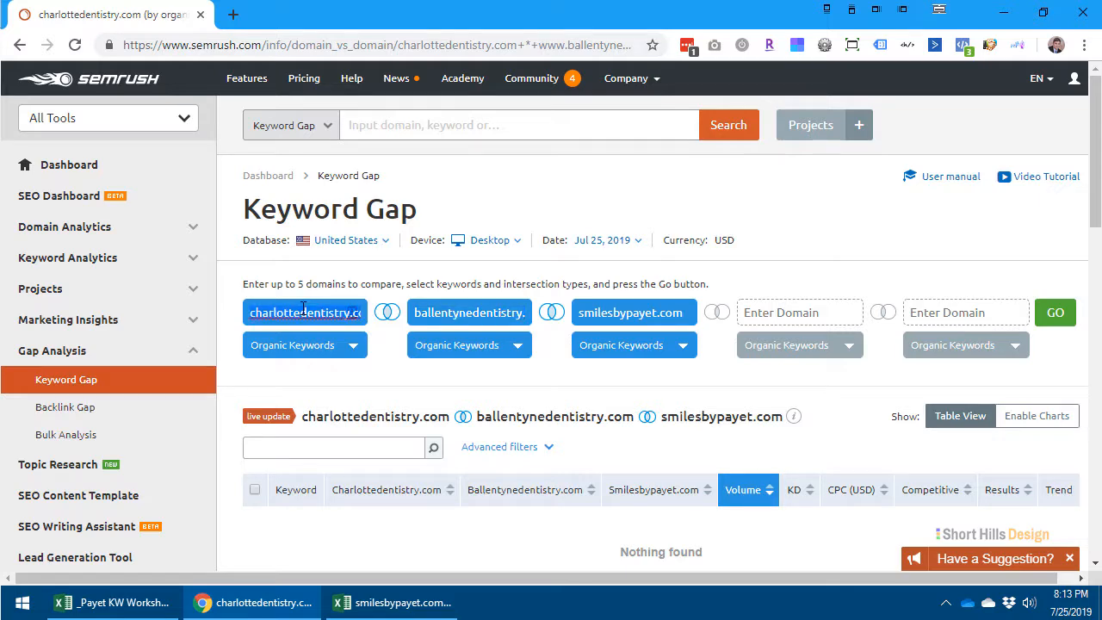
key("BackSpace")
left_click(1052, 316)
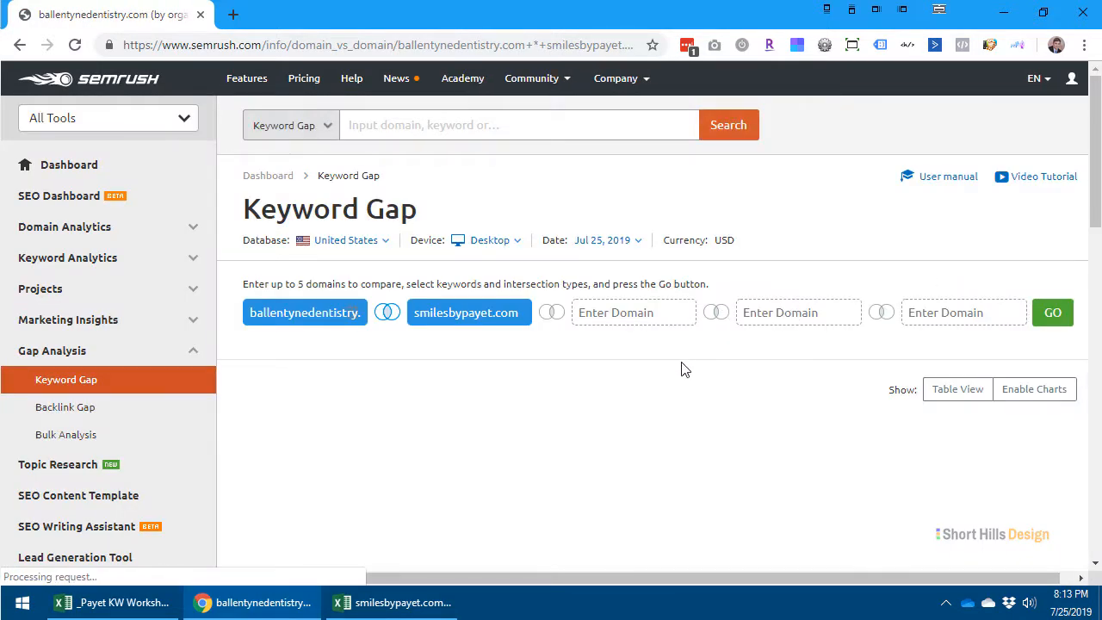
scroll(683, 363, "down", 1)
scroll(679, 361, "down", 2)
scroll(680, 361, "up", 3)
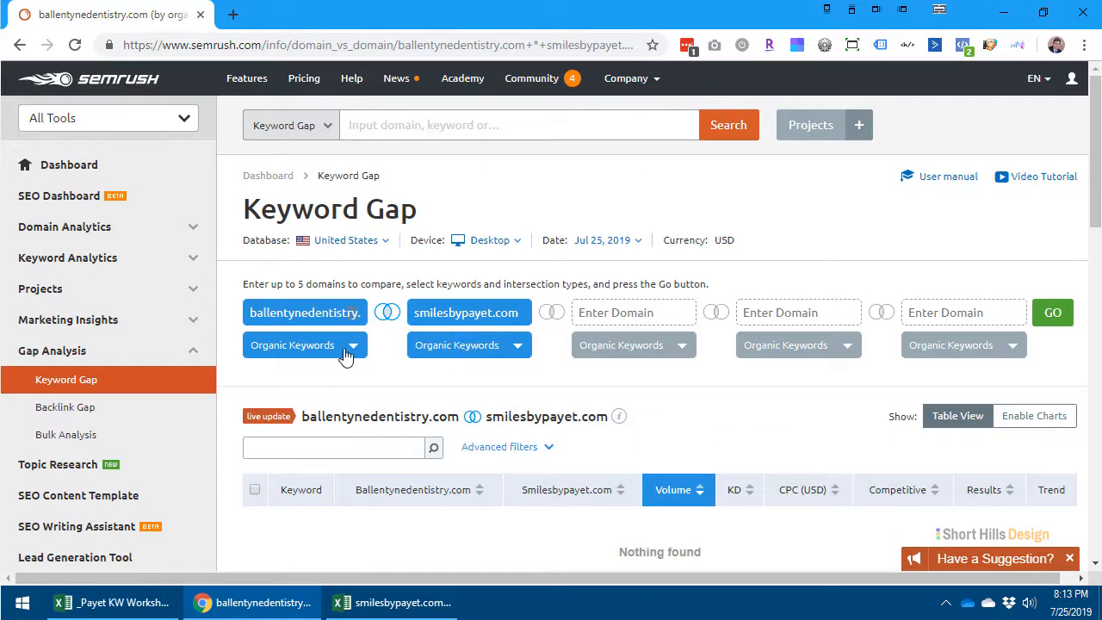
double_click(329, 312)
key("BackSpace")
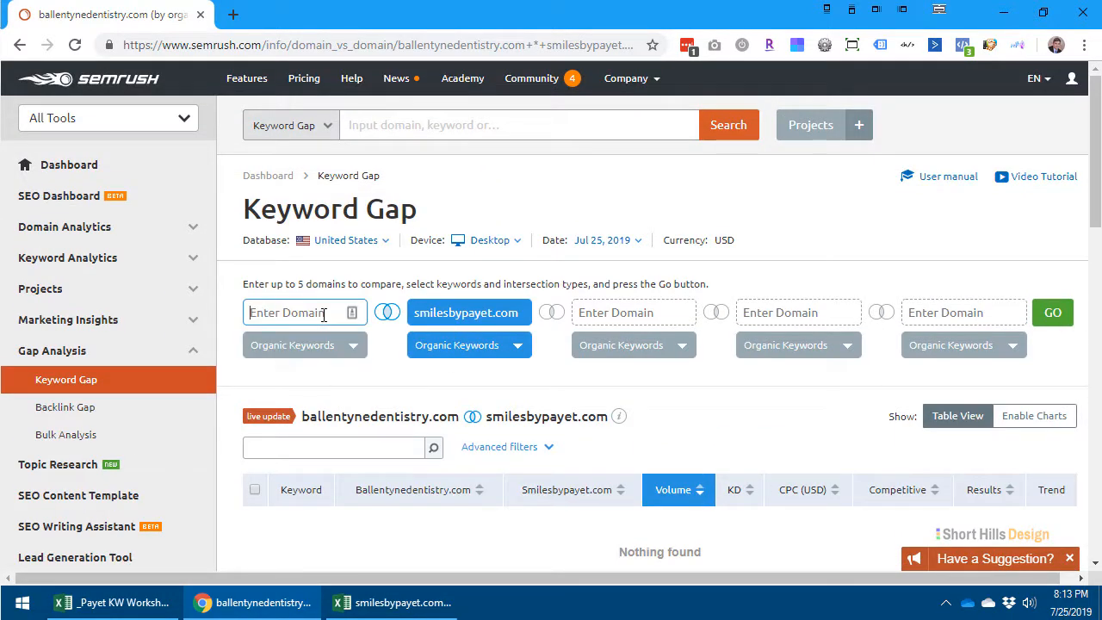
left_click(147, 602)
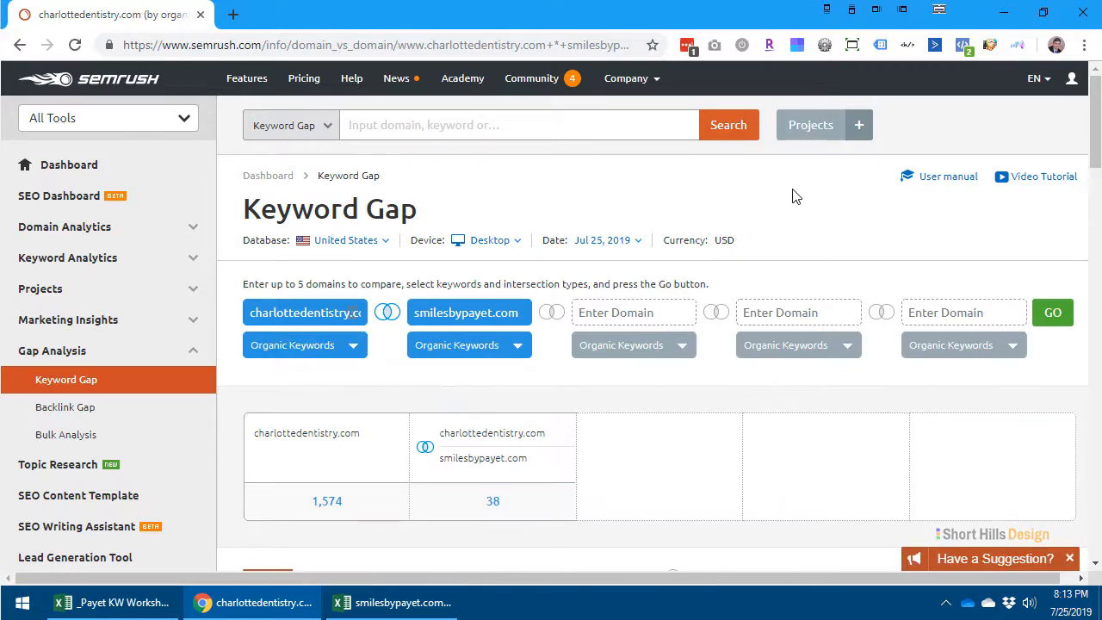
scroll(758, 448, "down", 2)
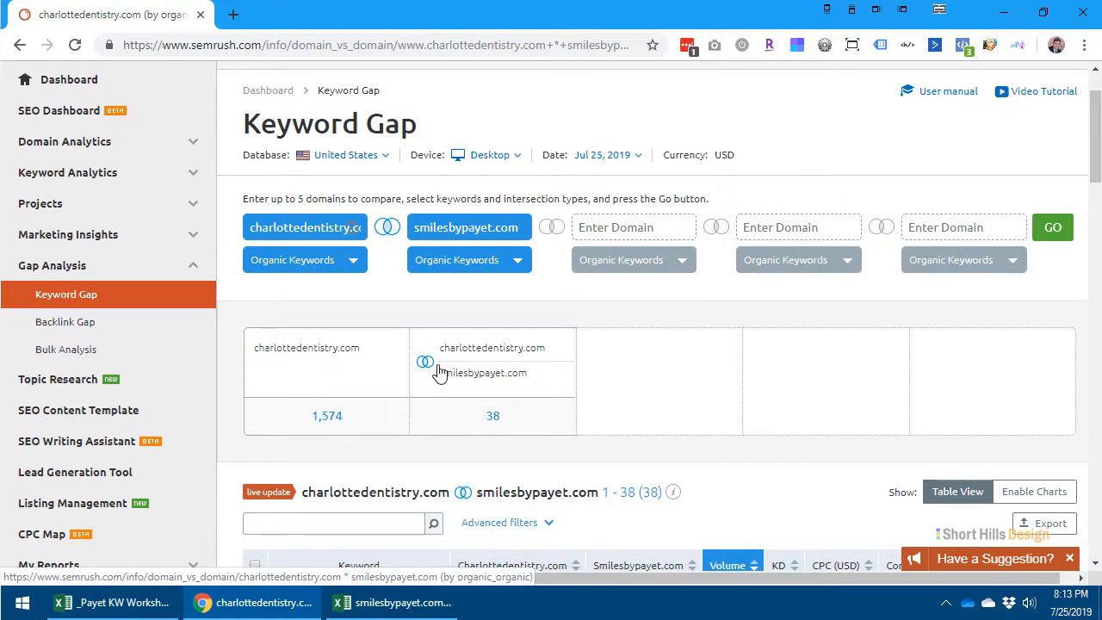
scroll(489, 415, "down", 3)
scroll(571, 433, "down", 3)
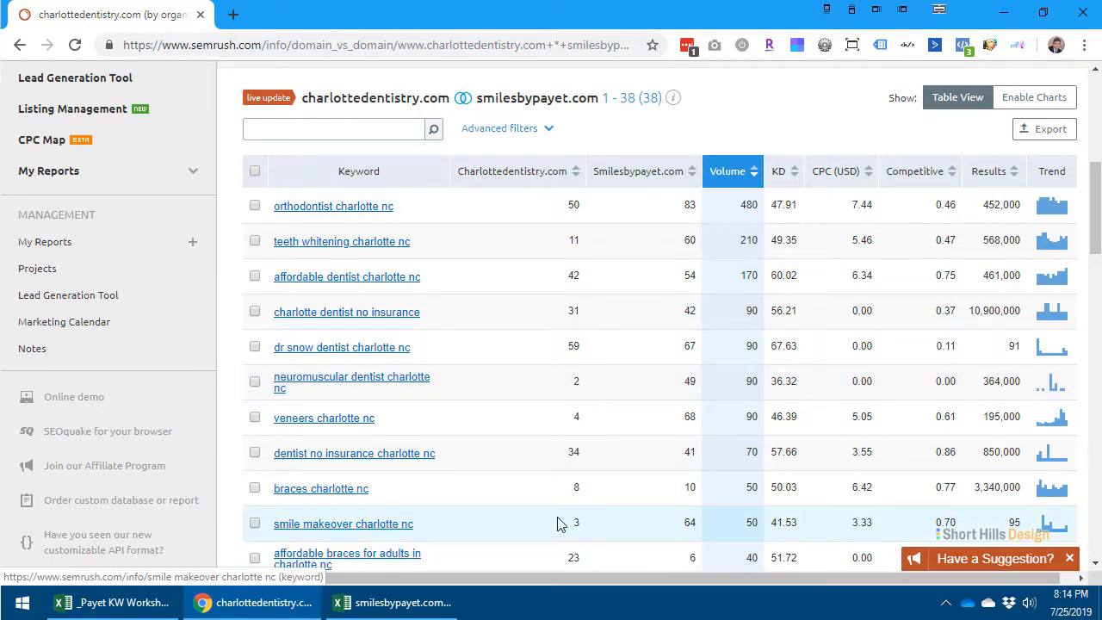
scroll(666, 494, "down", 1)
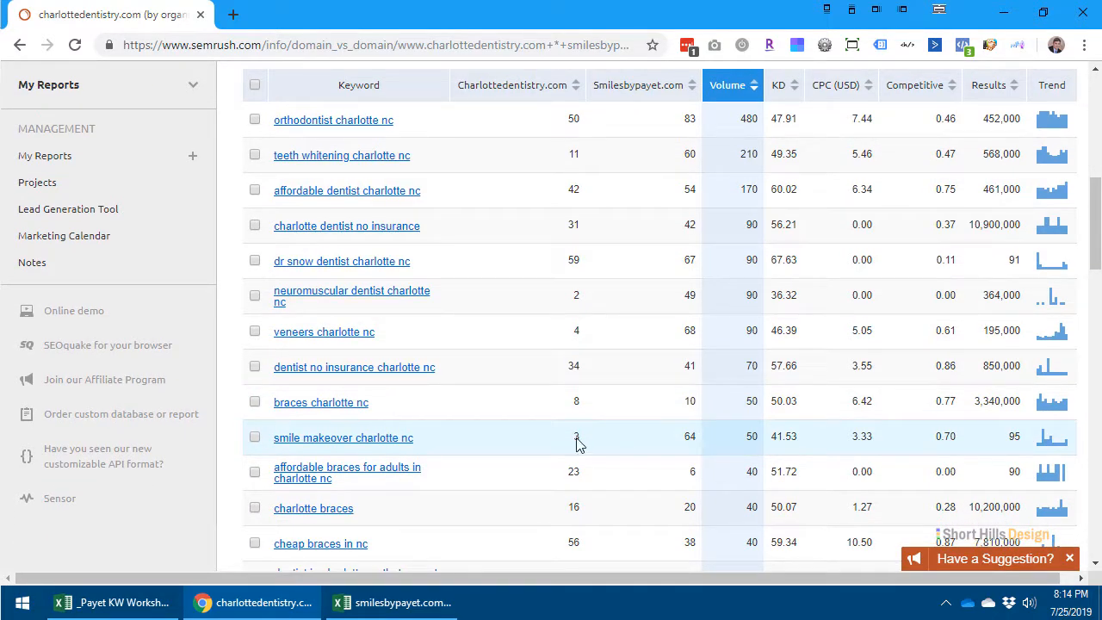
- Examine the search volumes and both domains' positions for the common keywords, including the branded keyword containing a dentist's name
left_click(693, 449)
scroll(745, 451, "up", 2)
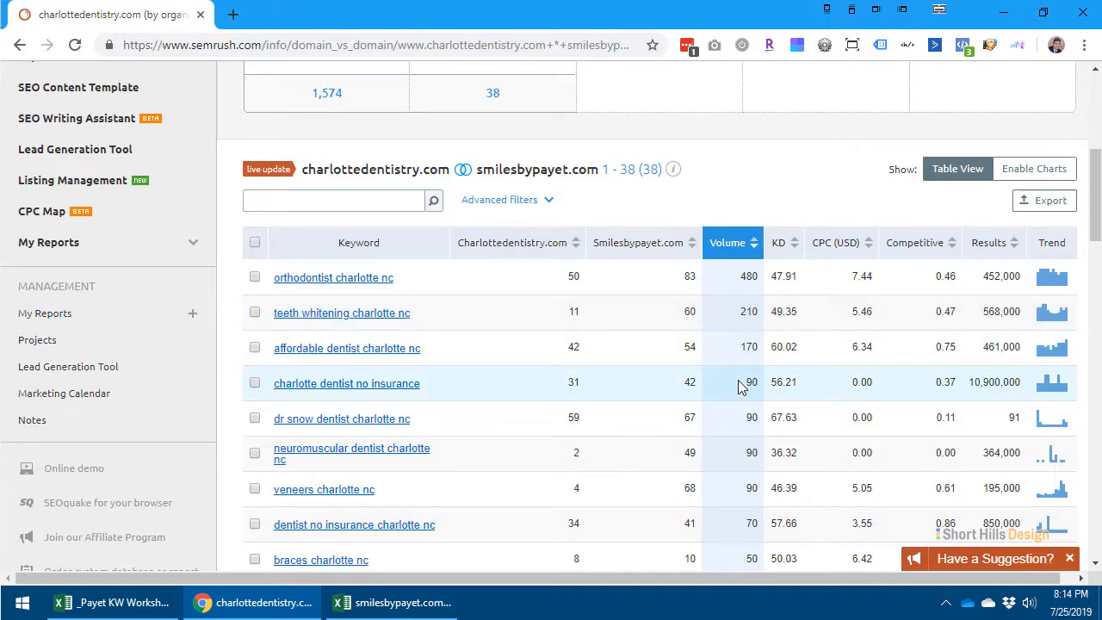
scroll(738, 384, "down", 1)
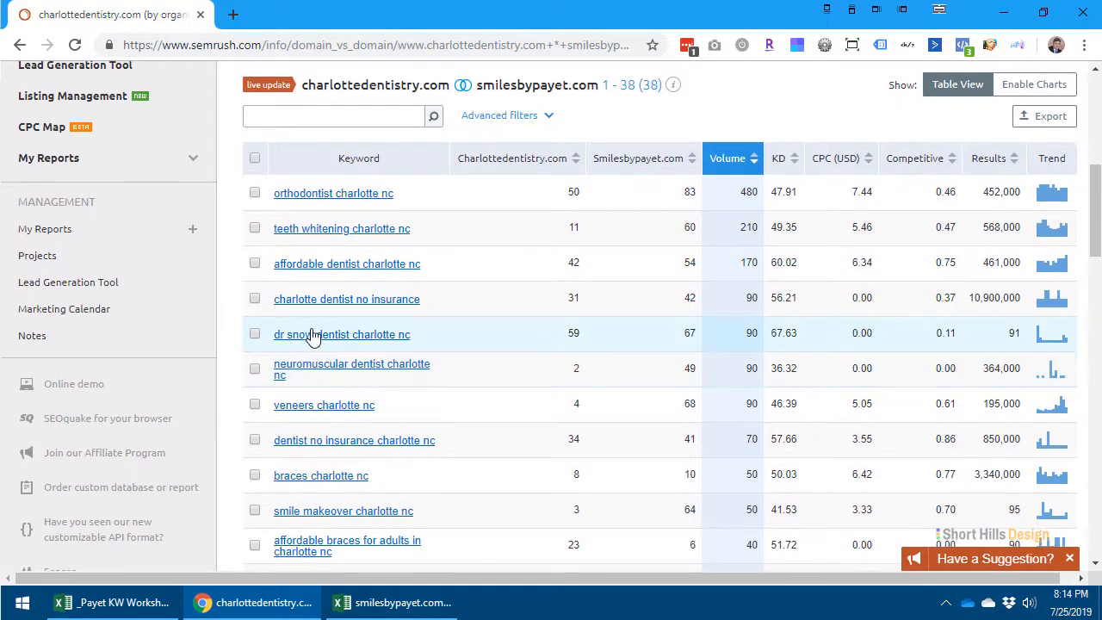
left_click_drag(550, 345, 715, 346)
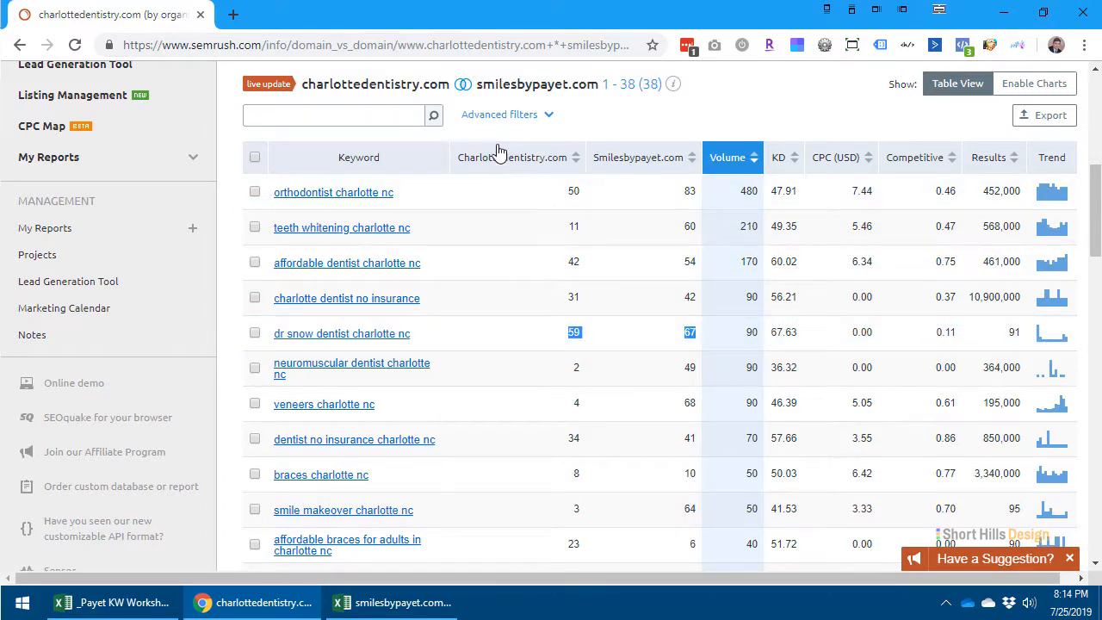
left_click(553, 343)
scroll(903, 246, "up", 3)
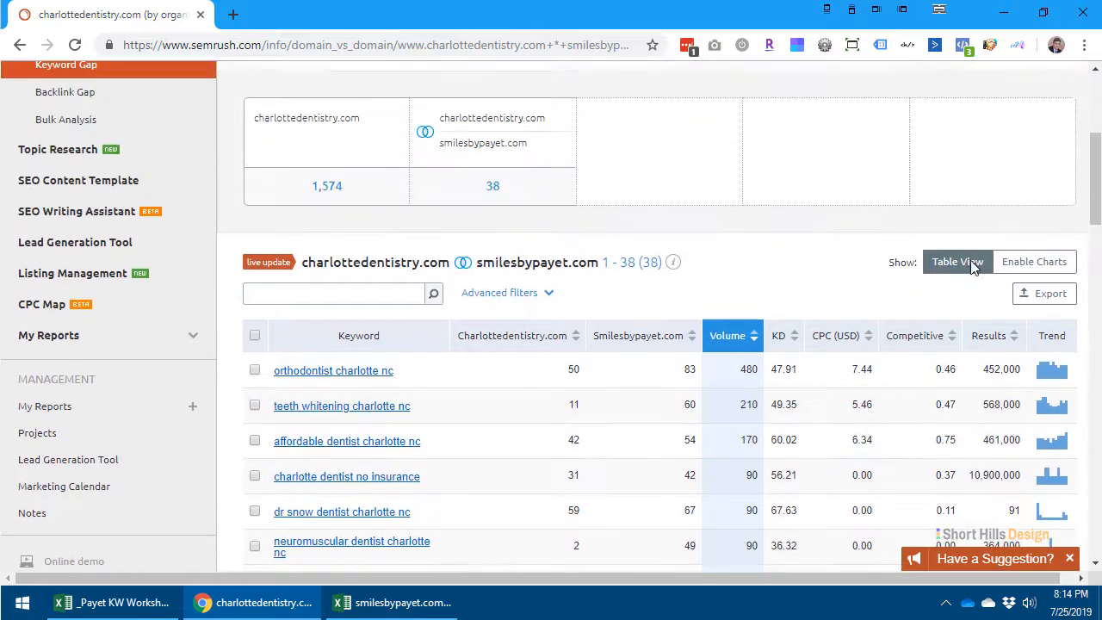
- Export all common keywords of charlottedentistry.com and smilesbypayet.com in Excel format and show the downloaded file in its folder
left_click(1046, 355)
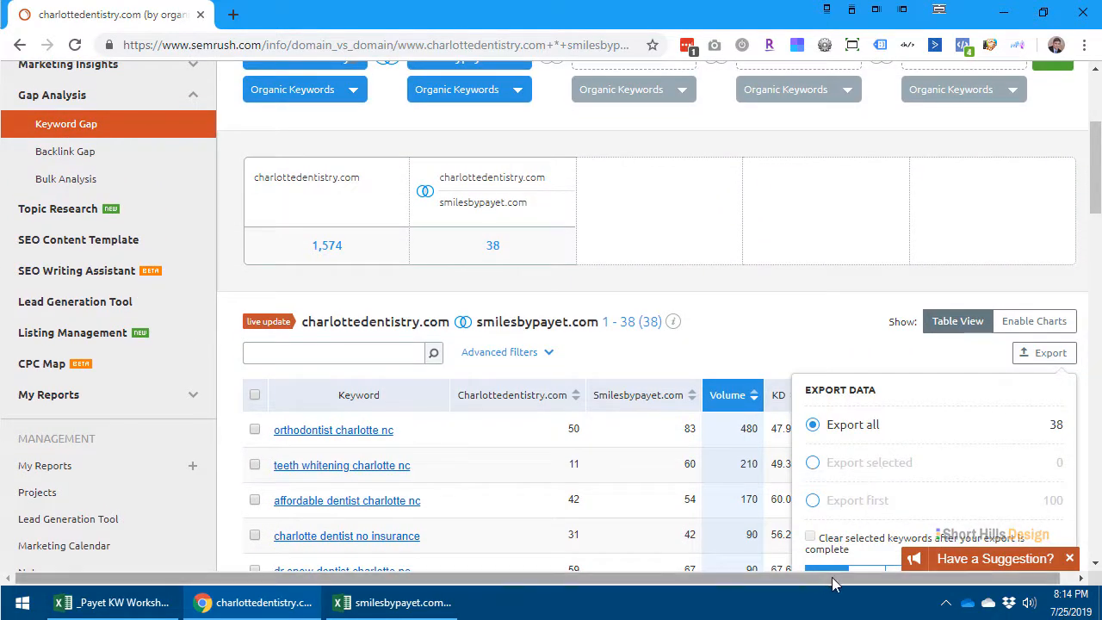
scroll(882, 469, "down", 3)
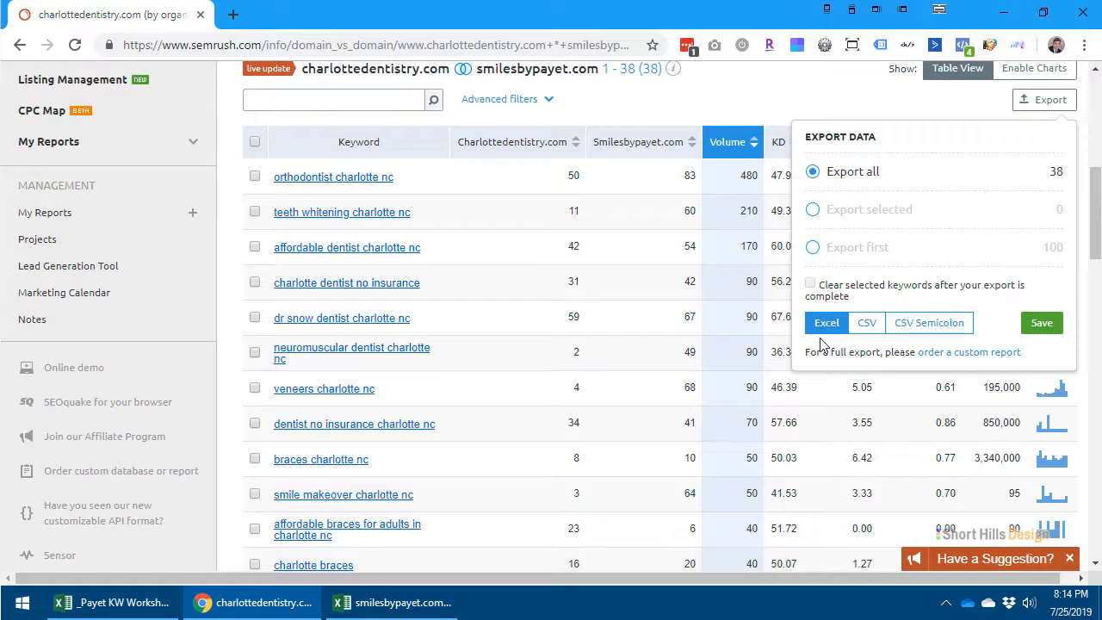
left_click(1043, 325)
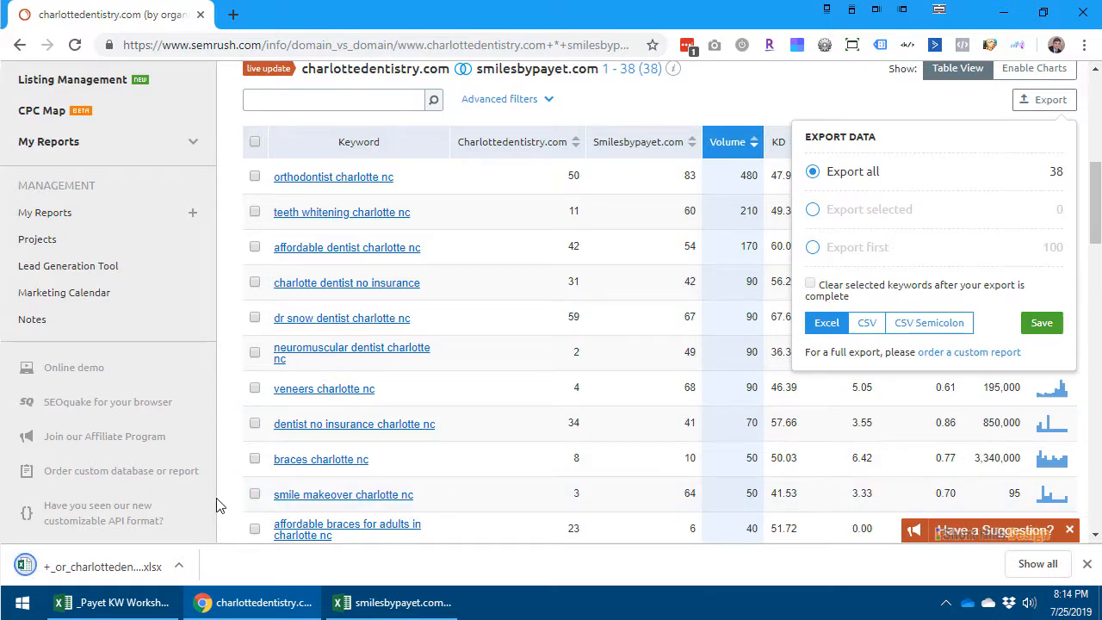
left_click(179, 564)
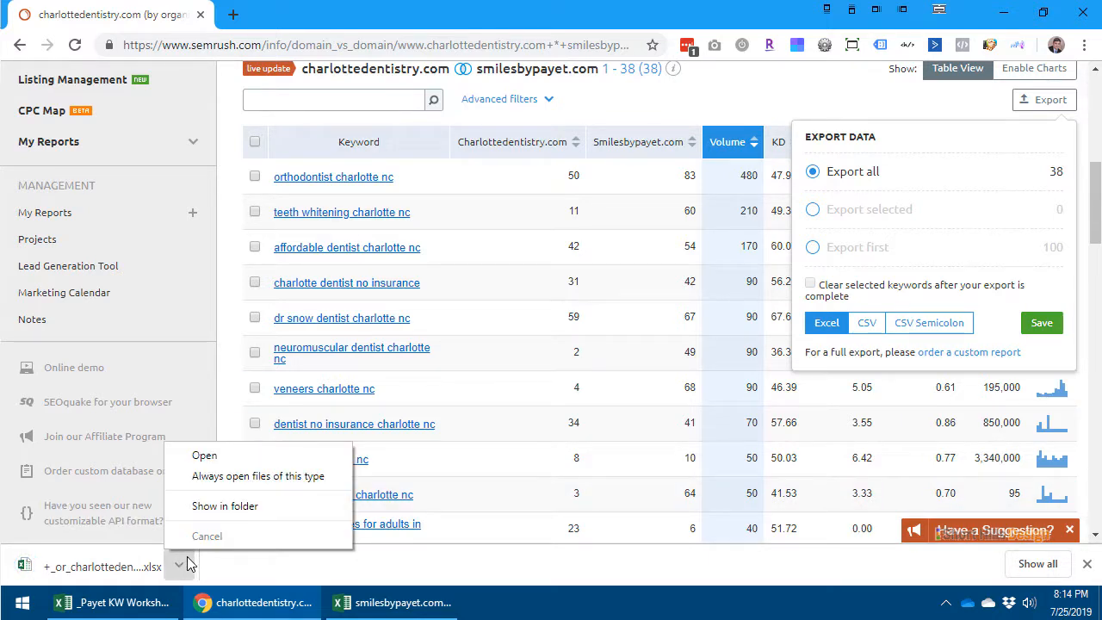
left_click(222, 506)
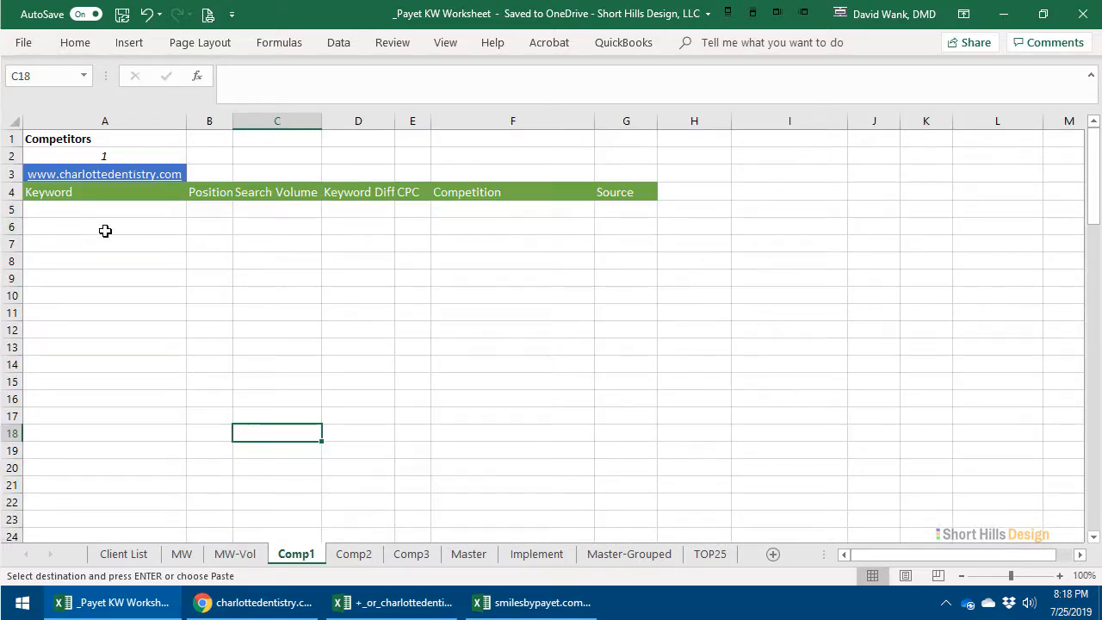
- Paste the copied keyword data at cell A5 on the Comp1 sheet of _Payet KW Worksheet
right_click(103, 209)
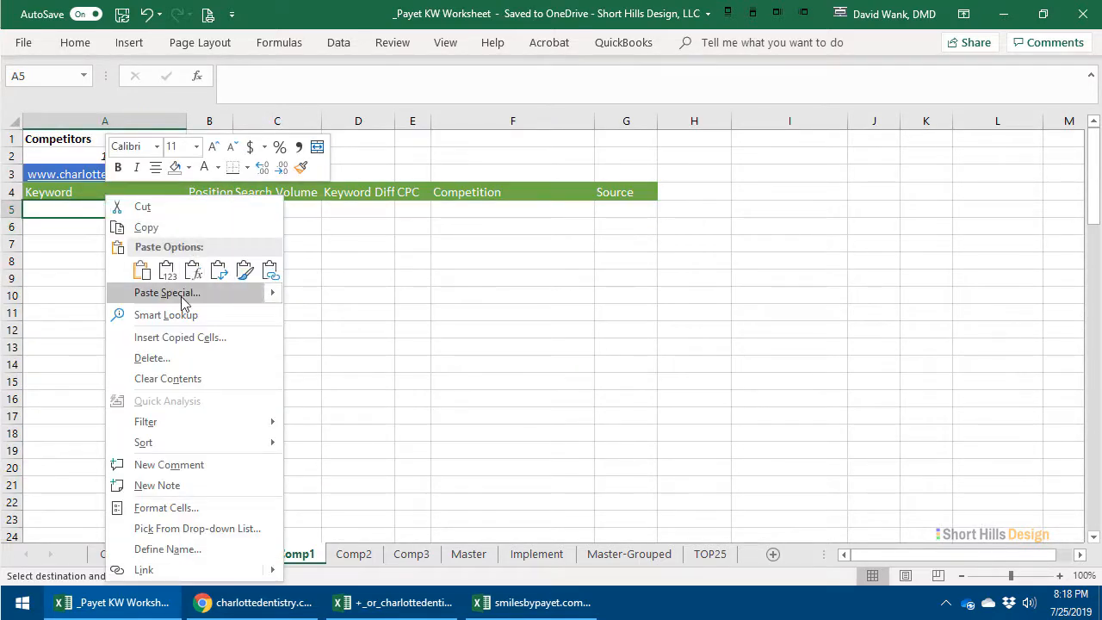
left_click(142, 270)
left_click(774, 246)
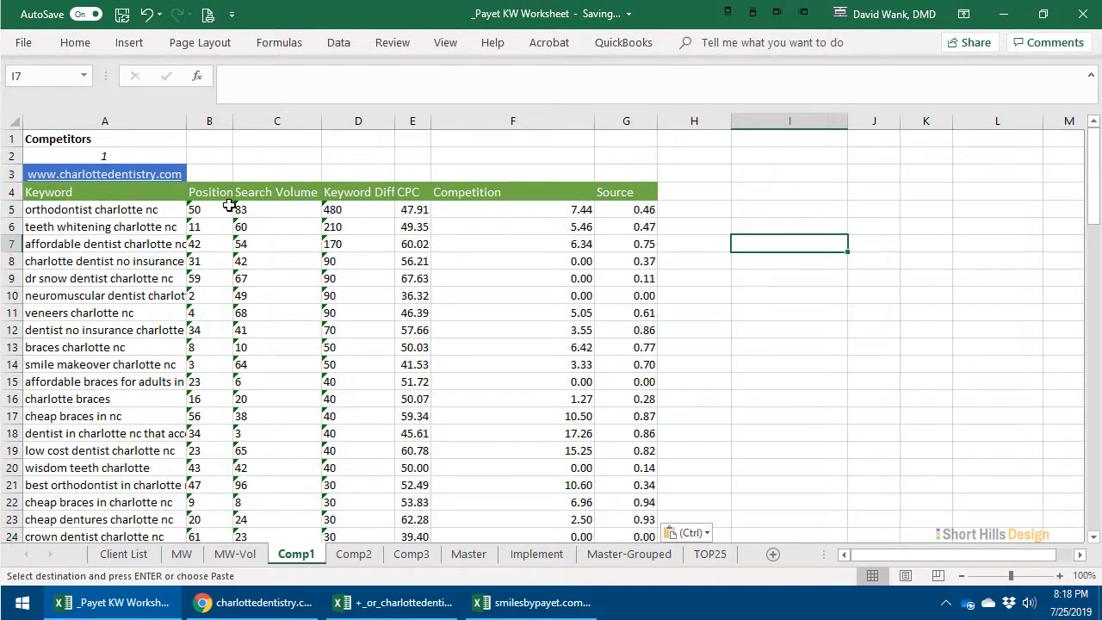
- Fit column A to its keywords, look over the pasted list and save the workbook
double_click(186, 120)
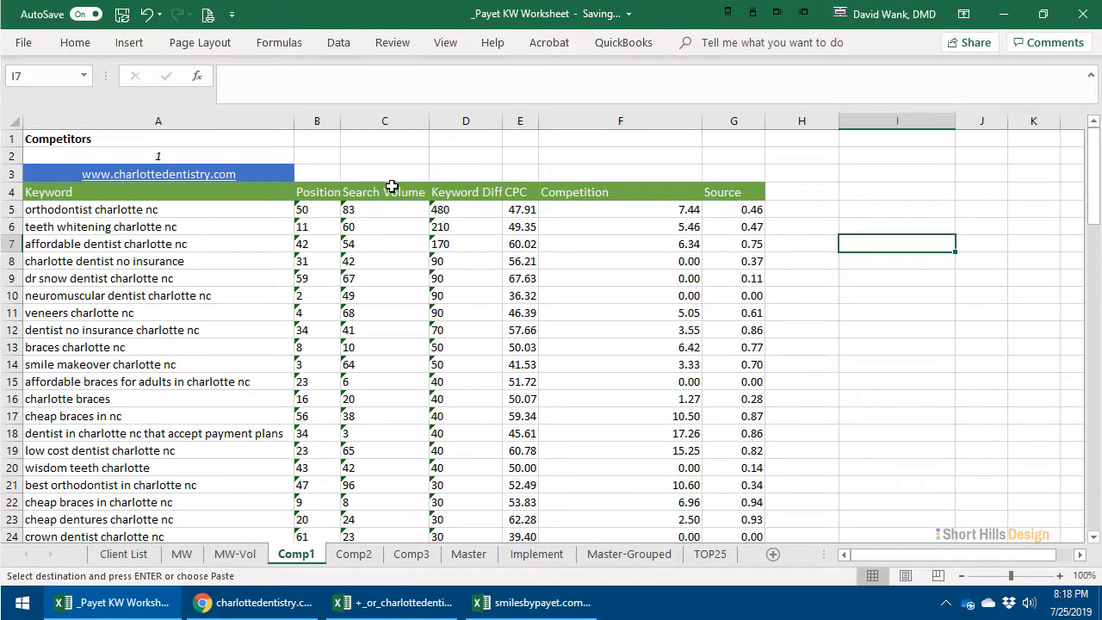
scroll(839, 207, "down", 9)
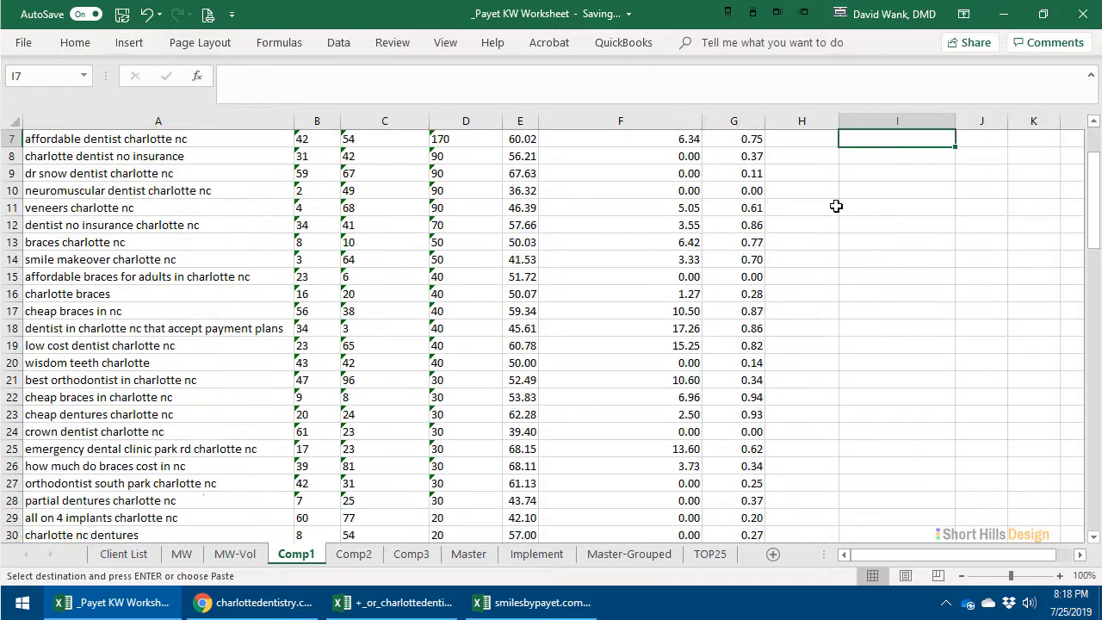
scroll(835, 205, "up", 9)
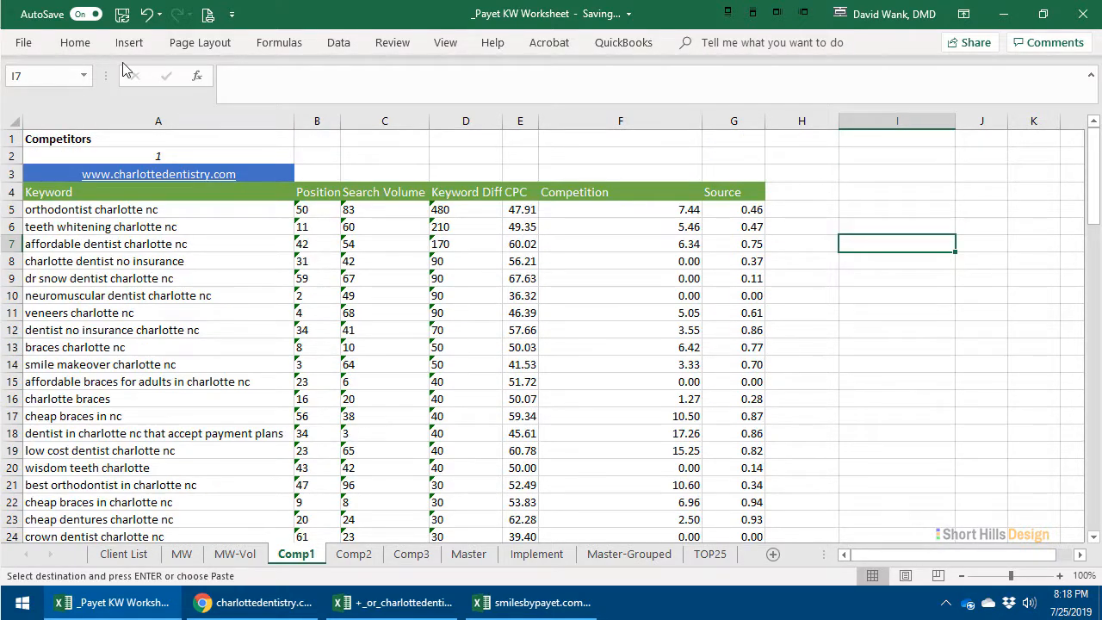
left_click(122, 14)
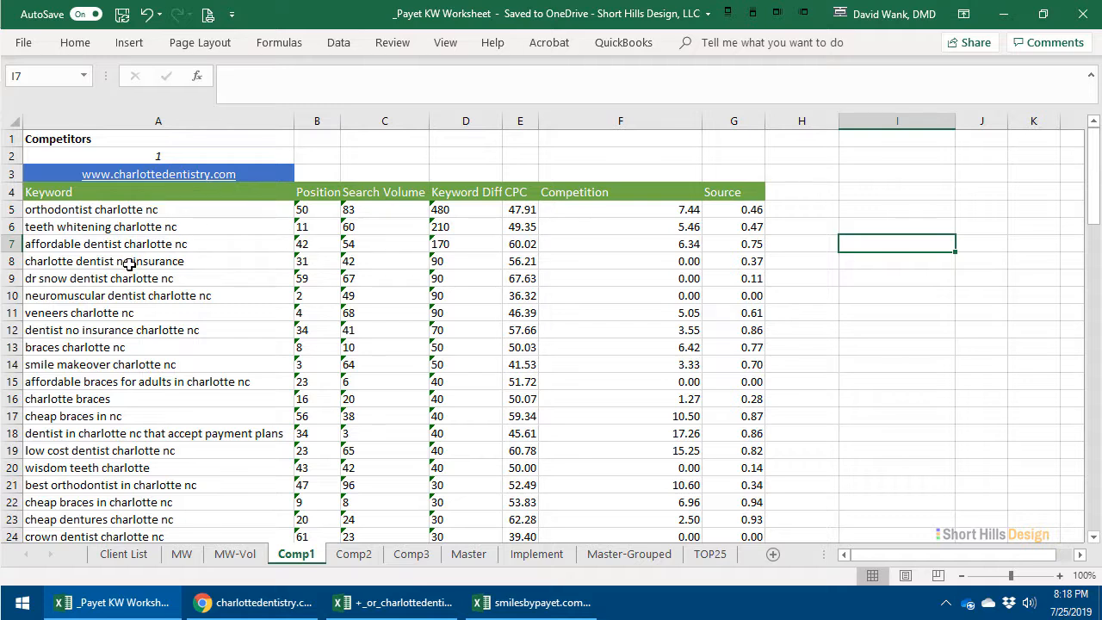
- Delete row 9, which holds a branded keyword with a dentist's name
left_click(15, 278)
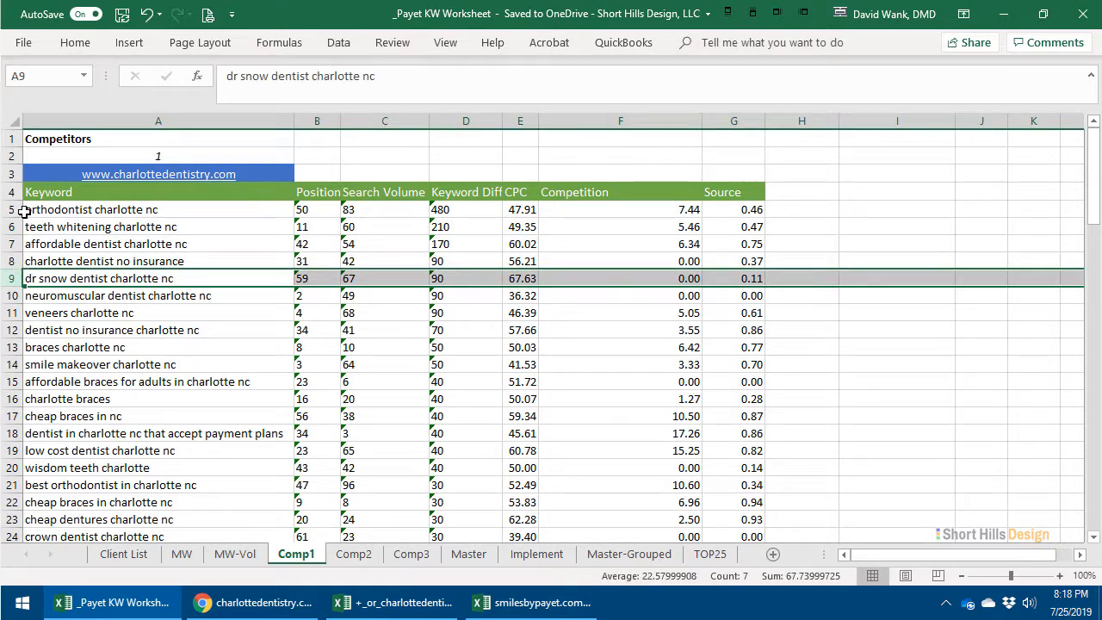
right_click(22, 283)
left_click(60, 420)
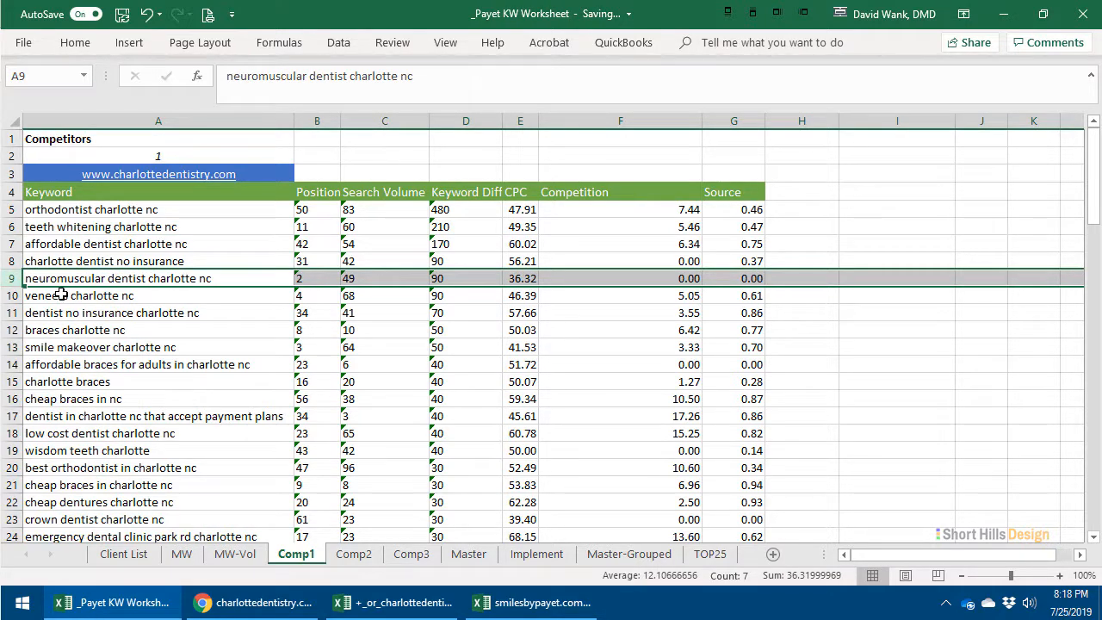
- Review the remaining keywords and delete row 35, another branded keyword with a dentist's name
scroll(45, 344, "down", 1)
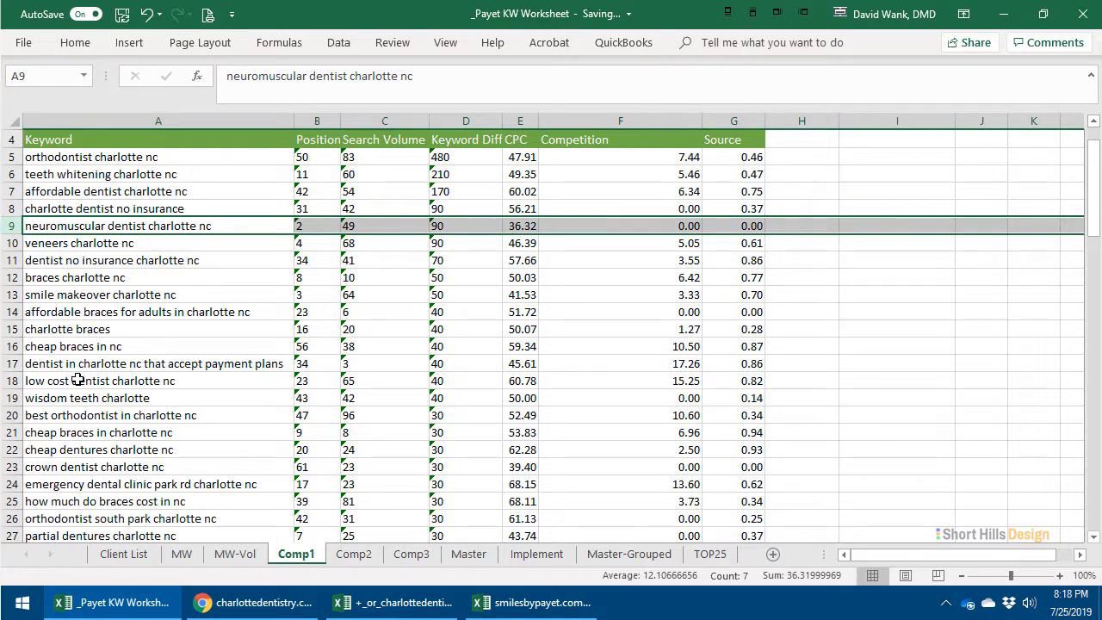
scroll(78, 379, "down", 1)
scroll(53, 359, "down", 1)
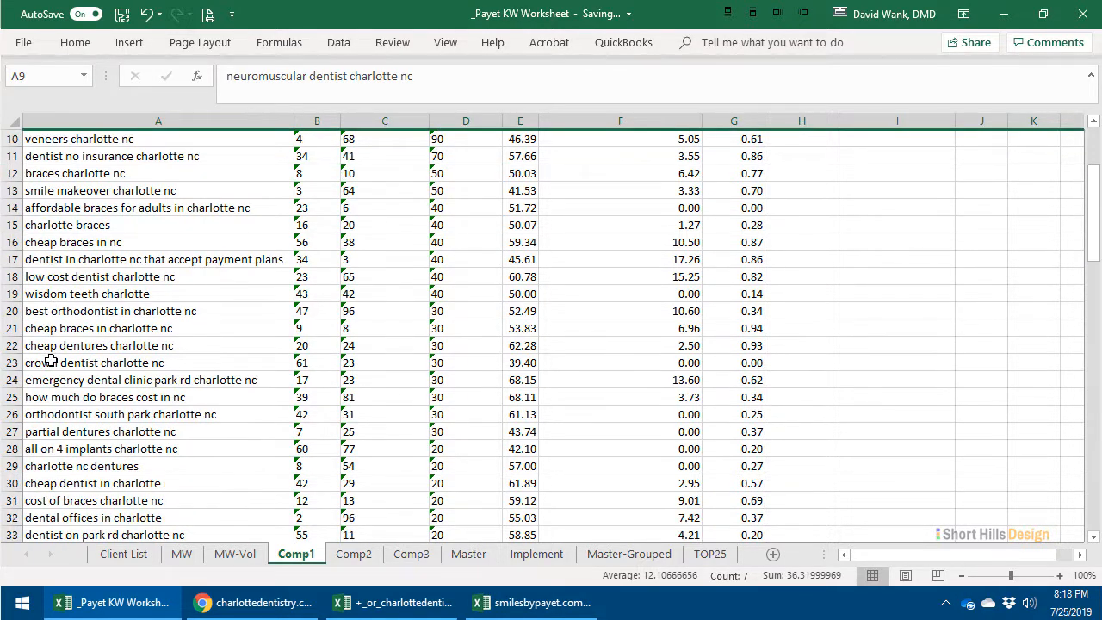
scroll(57, 405, "down", 1)
scroll(43, 328, "down", 1)
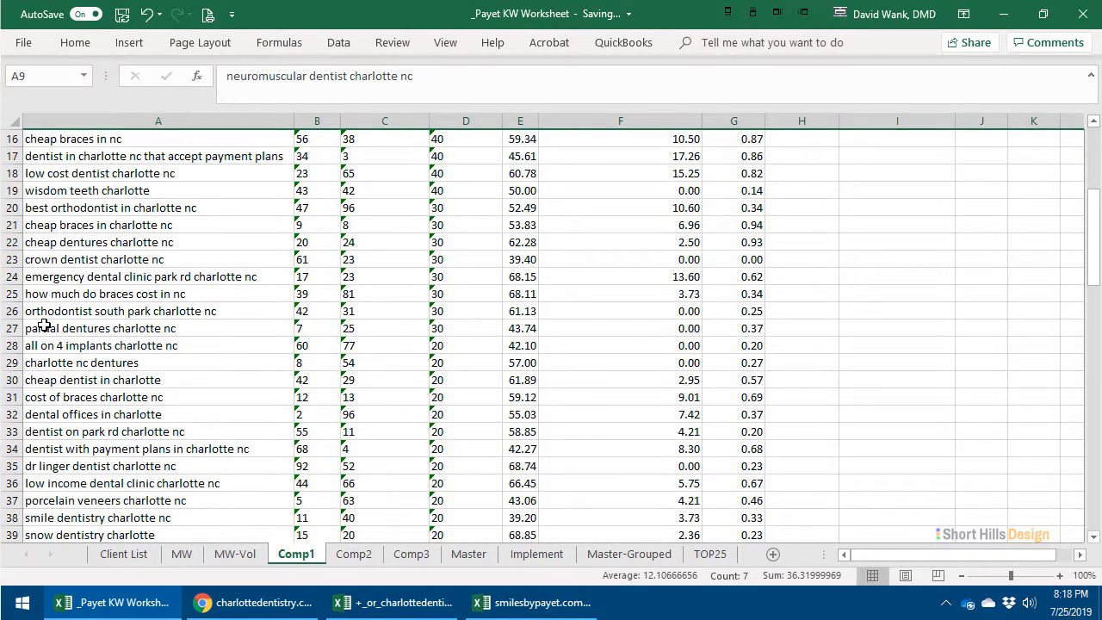
scroll(71, 394, "down", 1)
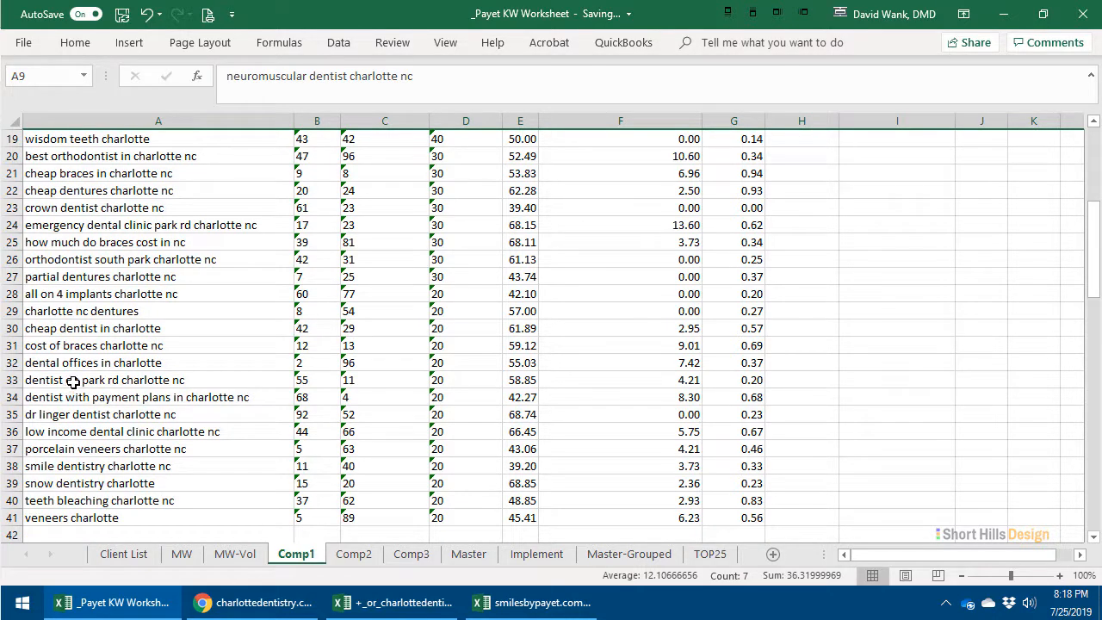
left_click(12, 414)
right_click(14, 416)
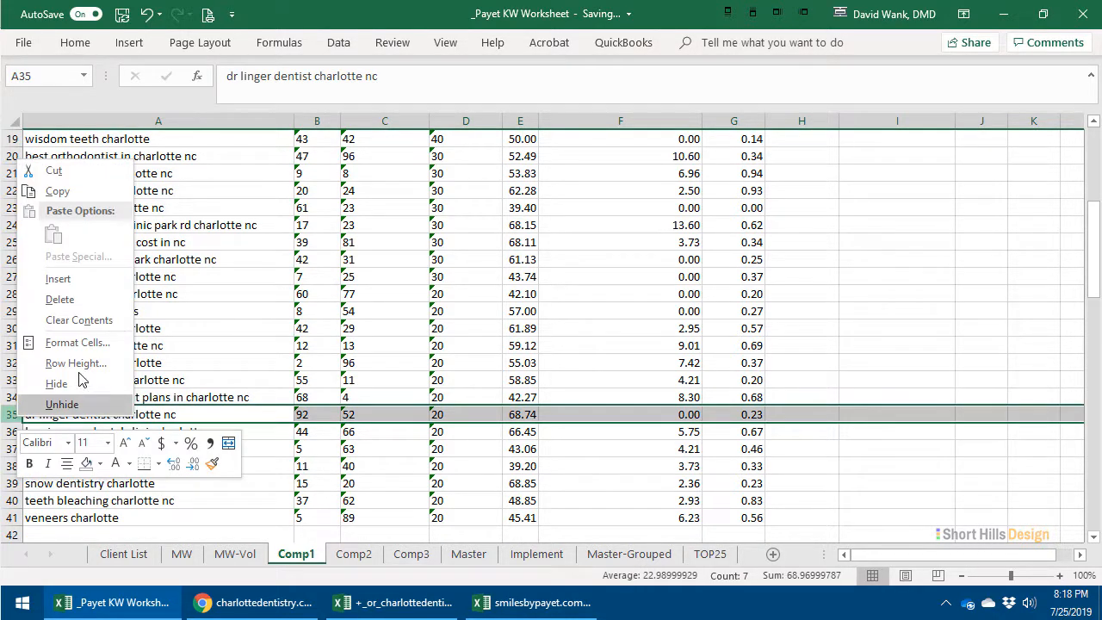
left_click(65, 299)
- Delete the rows for the practice-name keywords "snow dentistry charlotte" and "smile dentistry charlotte nc"
scroll(97, 442, "down", 1)
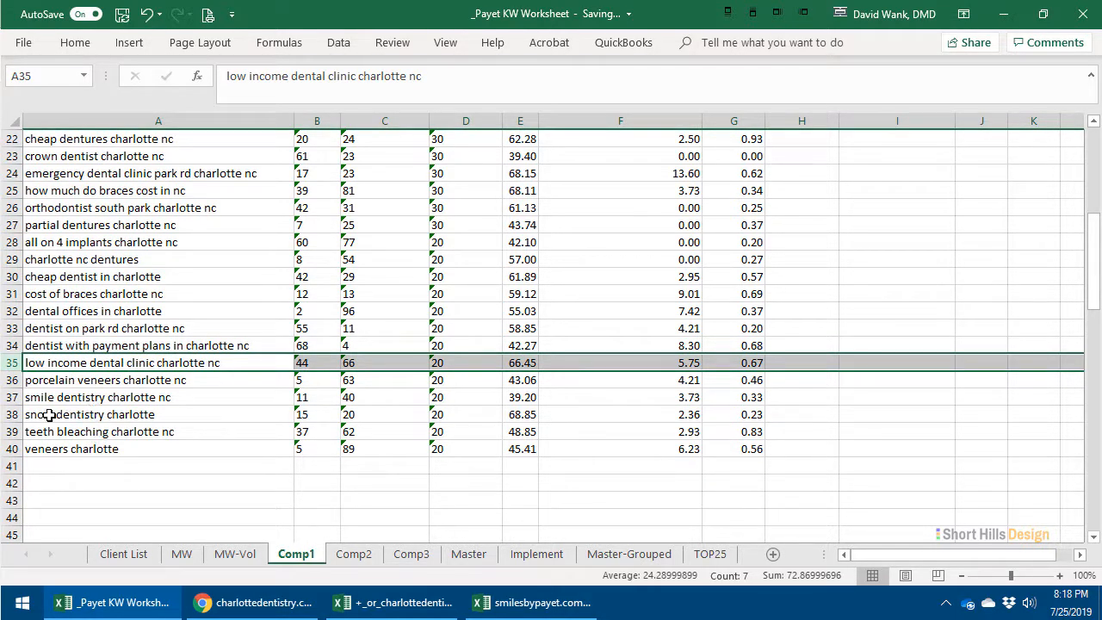
left_click(12, 414)
right_click(14, 415)
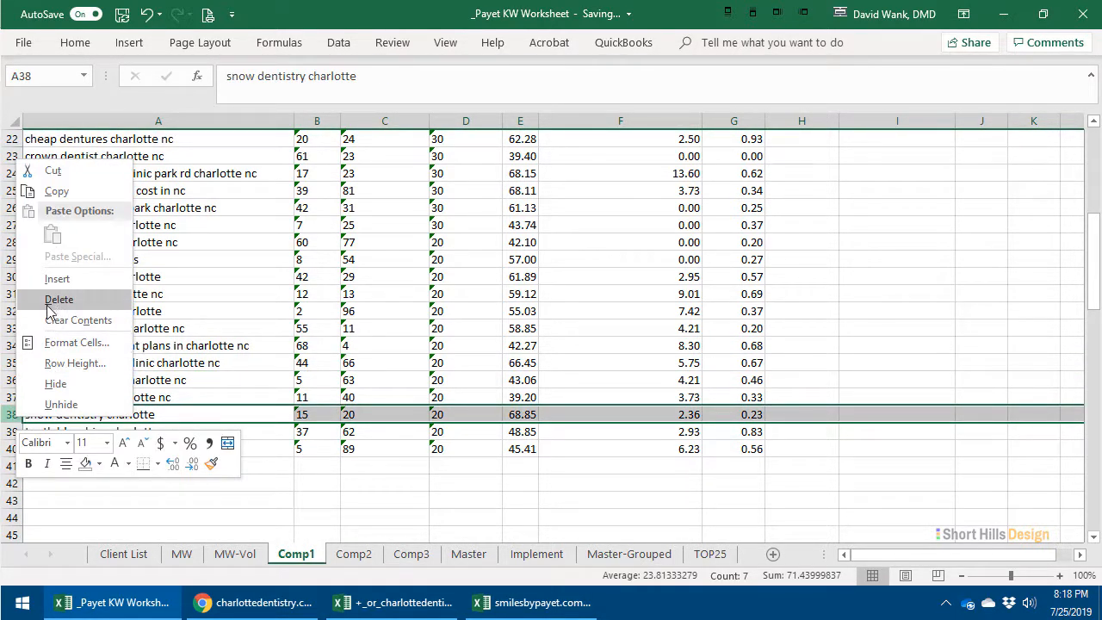
left_click(59, 299)
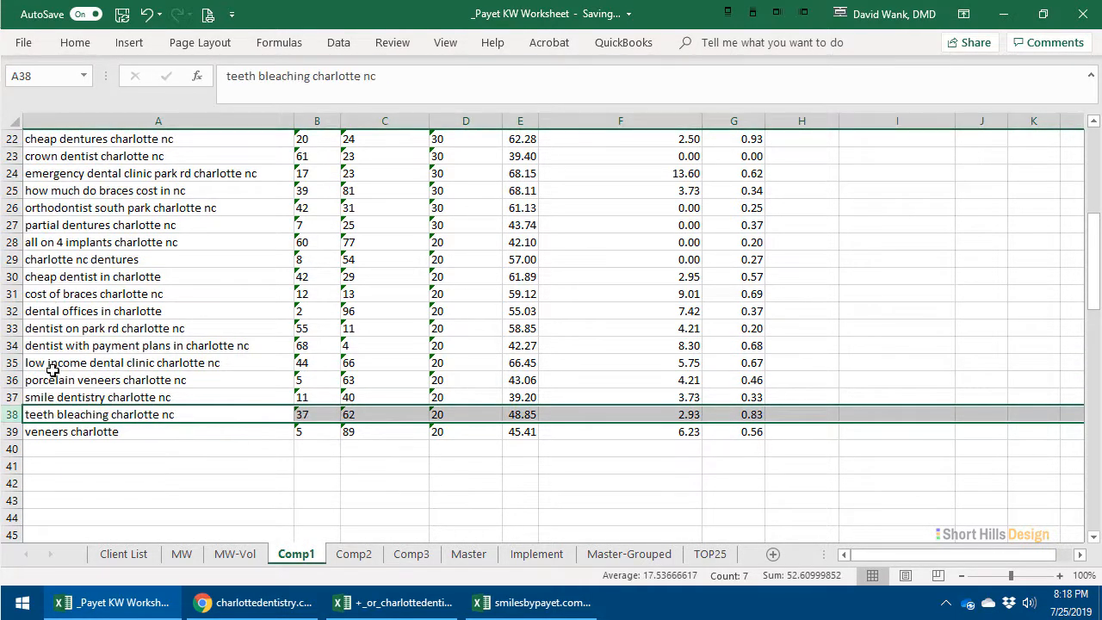
left_click(16, 397)
right_click(15, 398)
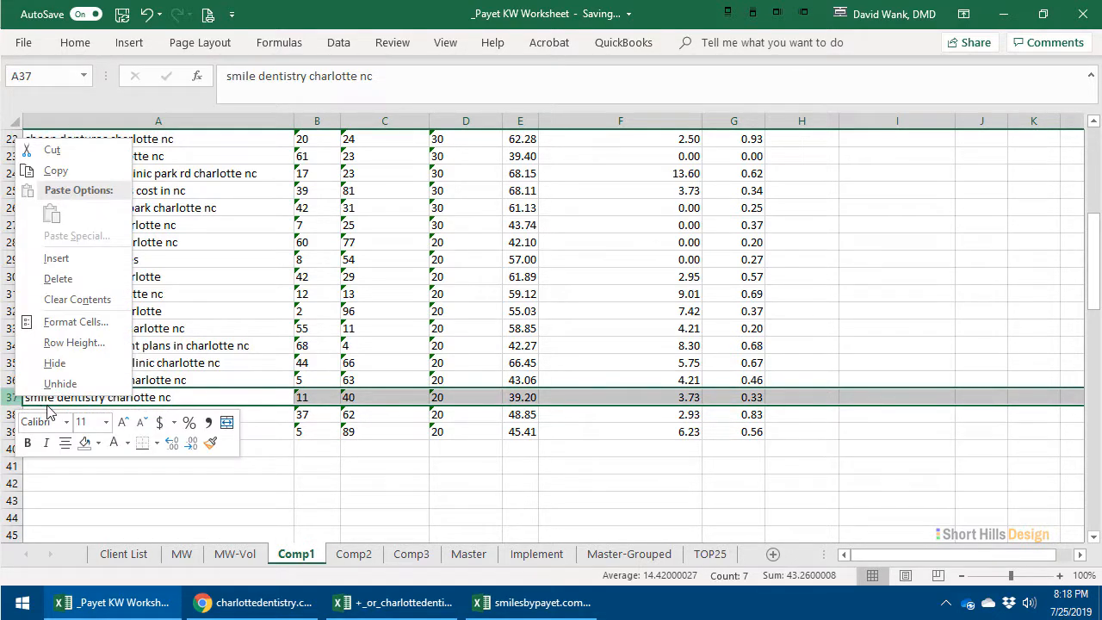
left_click(58, 278)
- Check the first keyword's values against the column headings and fit column D to its Keyword Difficulty heading
scroll(376, 396, "up", 3)
scroll(371, 414, "up", 4)
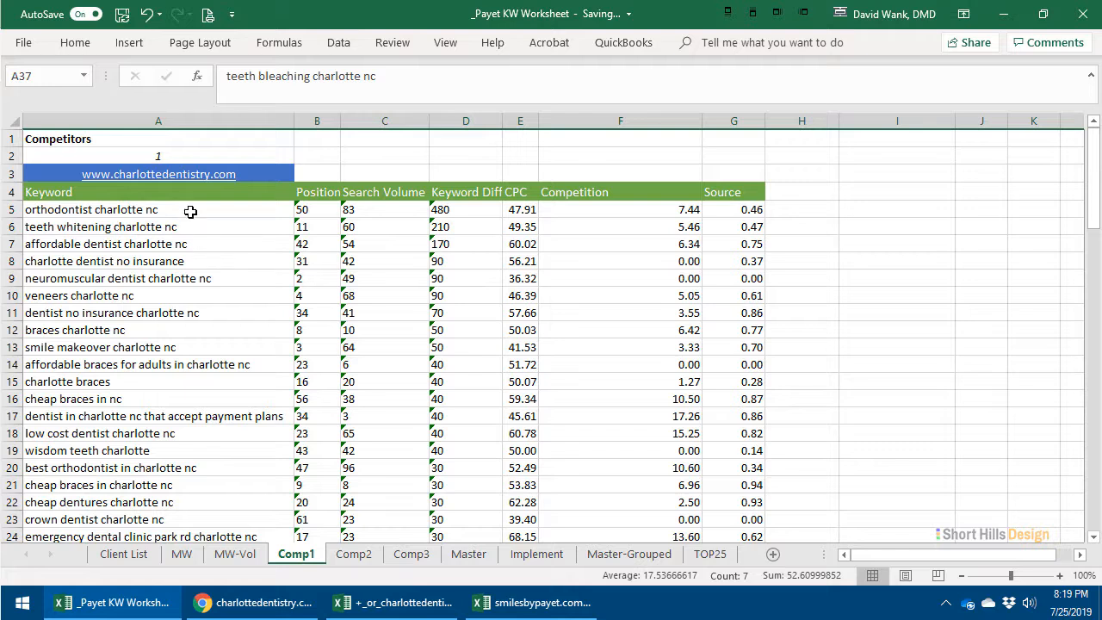
left_click_drag(190, 212, 454, 213)
left_click(458, 213)
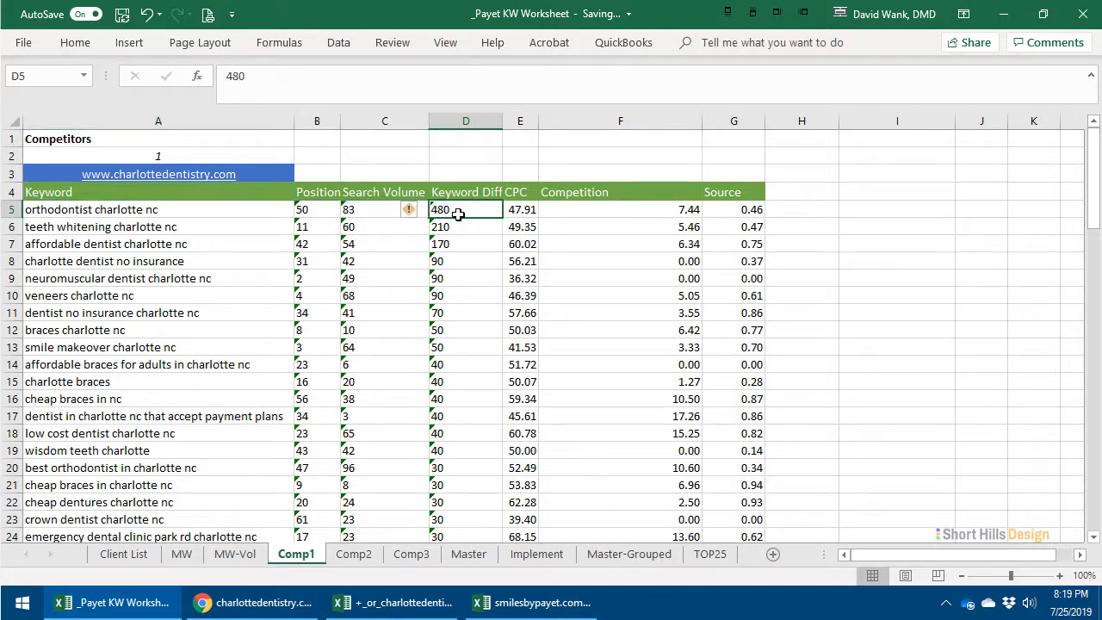
left_click(370, 210)
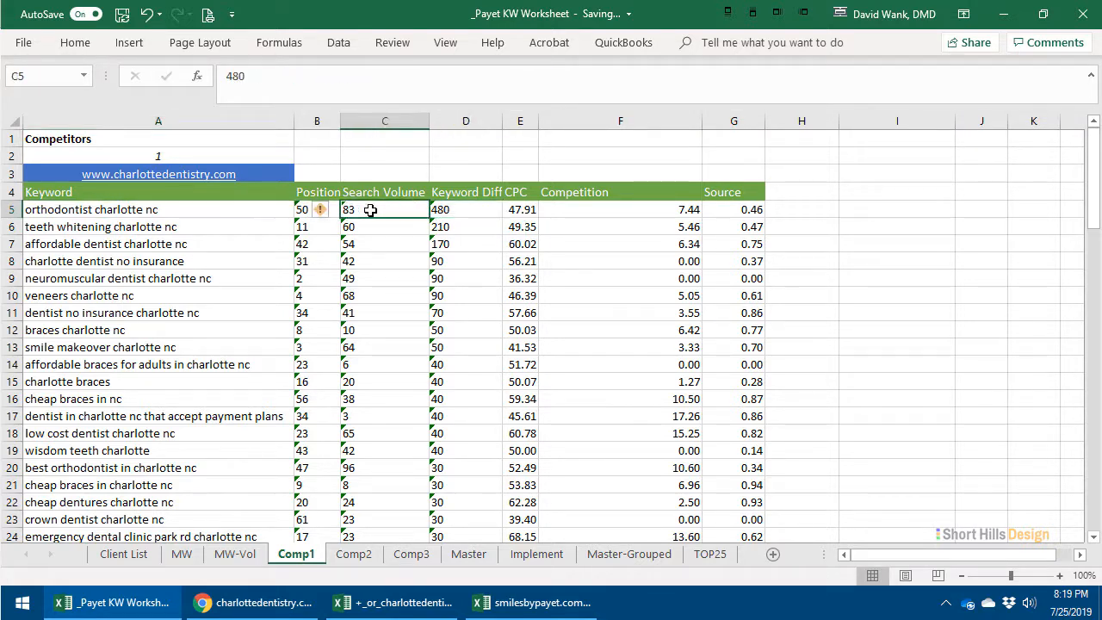
double_click(501, 121)
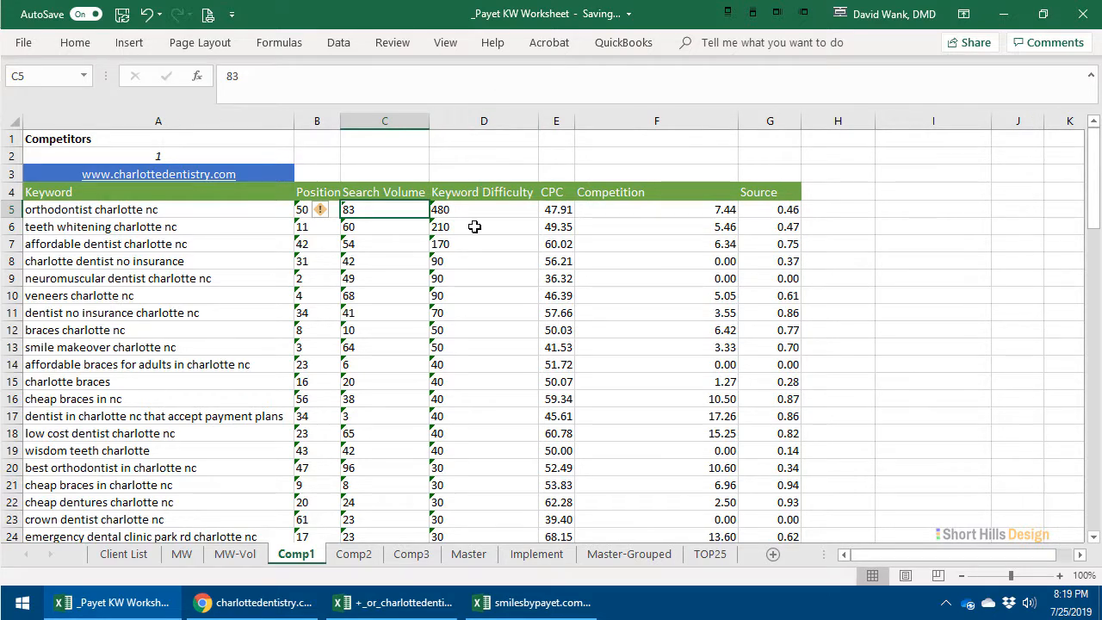
left_click(474, 209)
left_click(372, 204)
left_click_drag(304, 208, 315, 398)
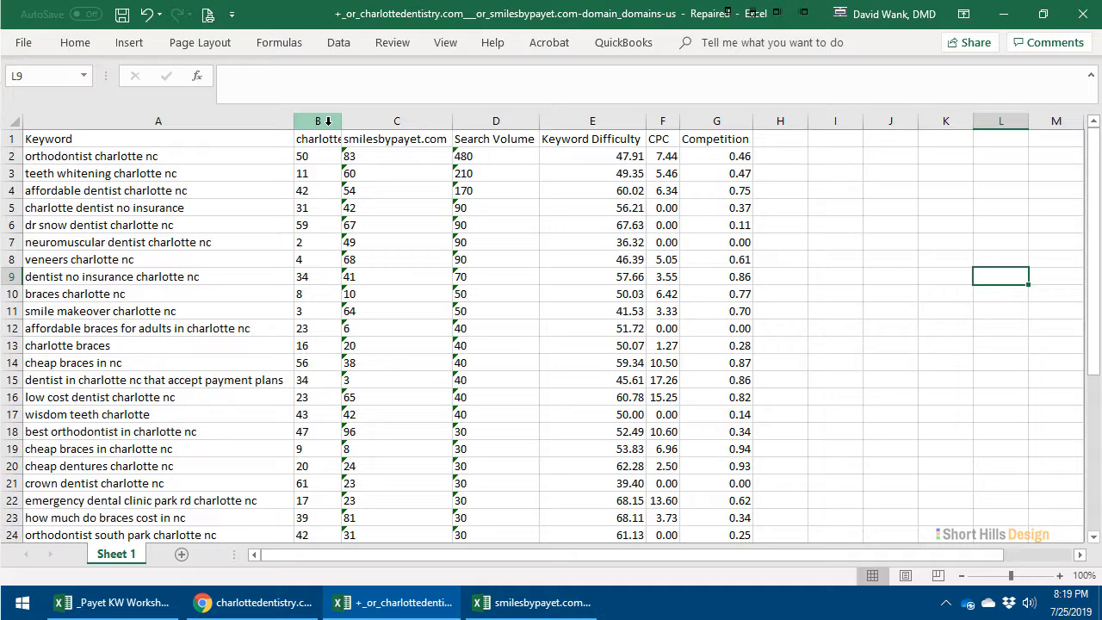
- Delete the charlottedentistry.com position column, column B, from the exported comparison workbook
left_click(322, 124)
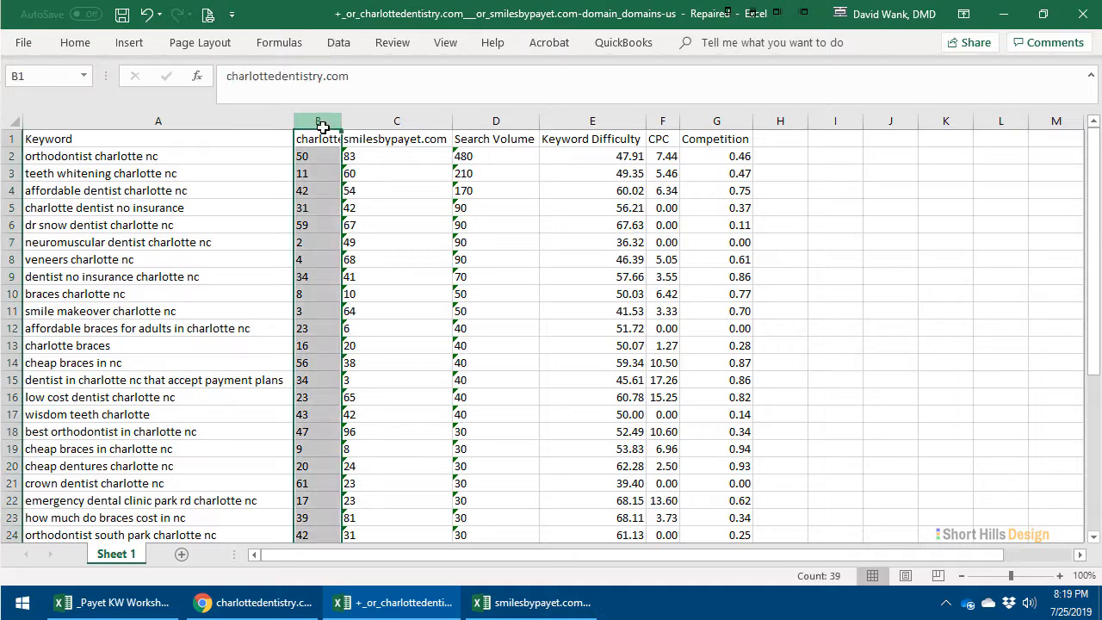
right_click(322, 126)
left_click(392, 271)
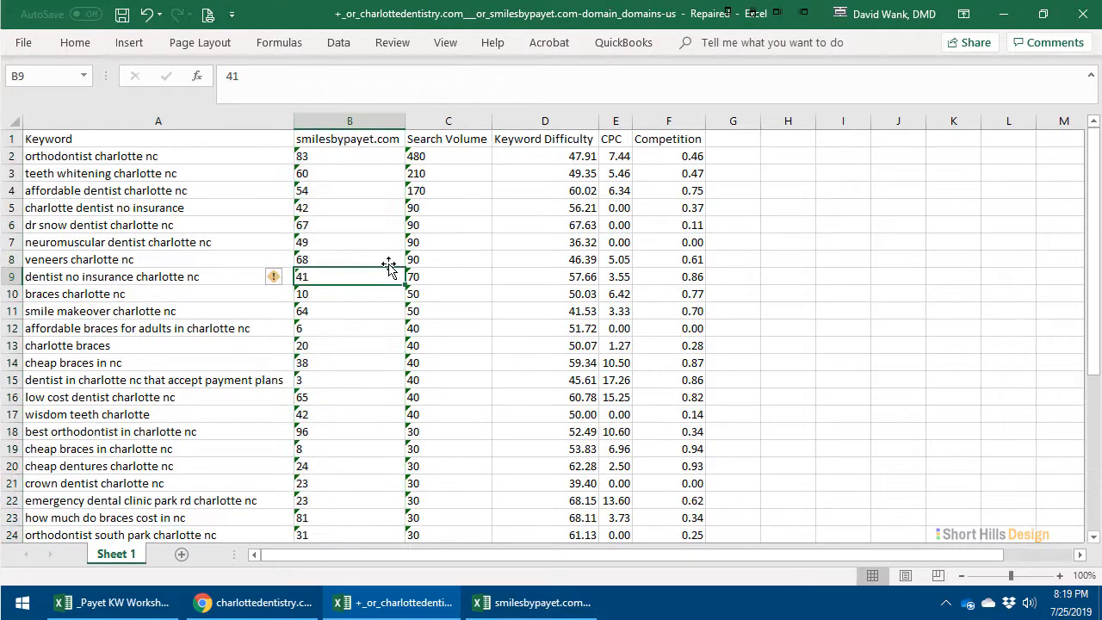
- Copy all keyword rows, A2:F39, from the exported charlottedentistry.com comparison workbook
left_click_drag(178, 160, 670, 175)
left_click_drag(248, 156, 641, 401)
right_click(289, 340)
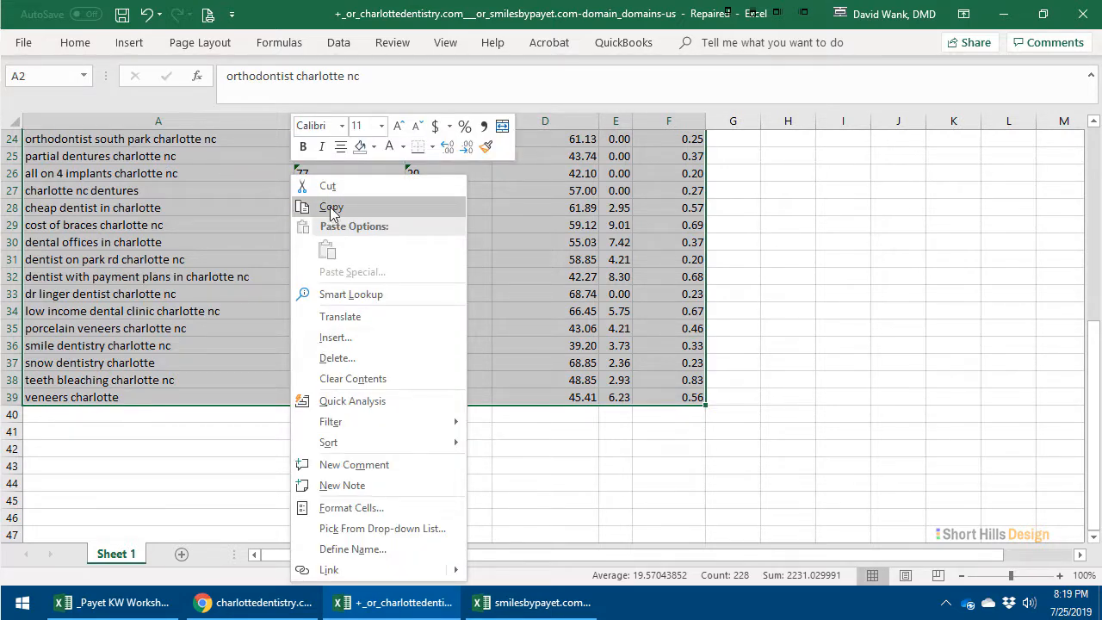
left_click(330, 206)
- Paste the copied keyword rows into the Comp1 sheet of the _Payet KW Worksheet workbook, starting at cell A5
left_click(130, 603)
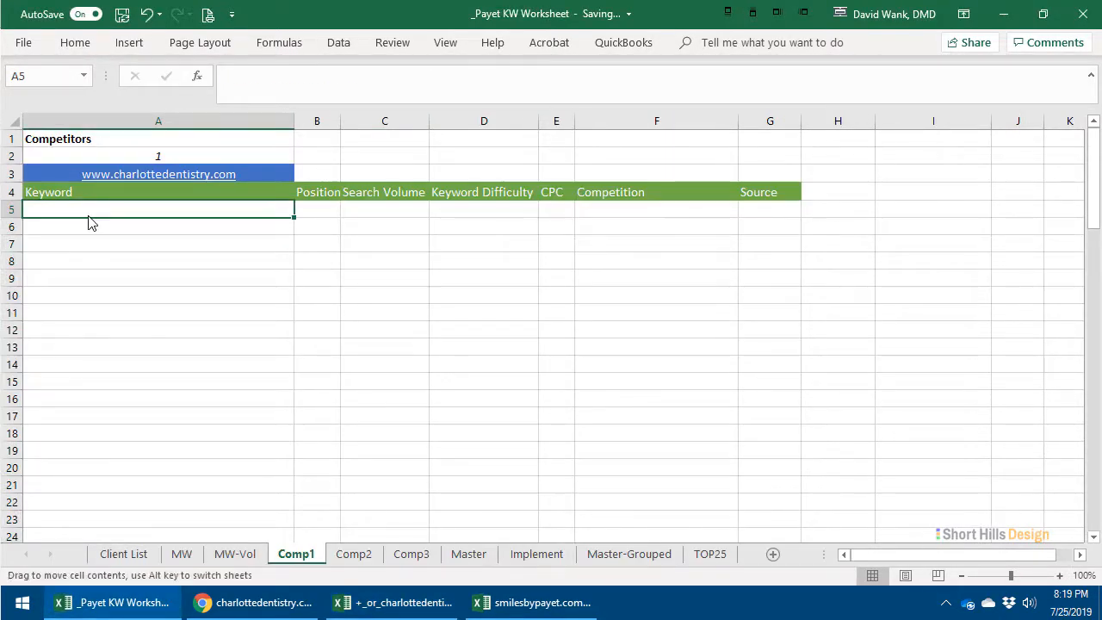
right_click(91, 209)
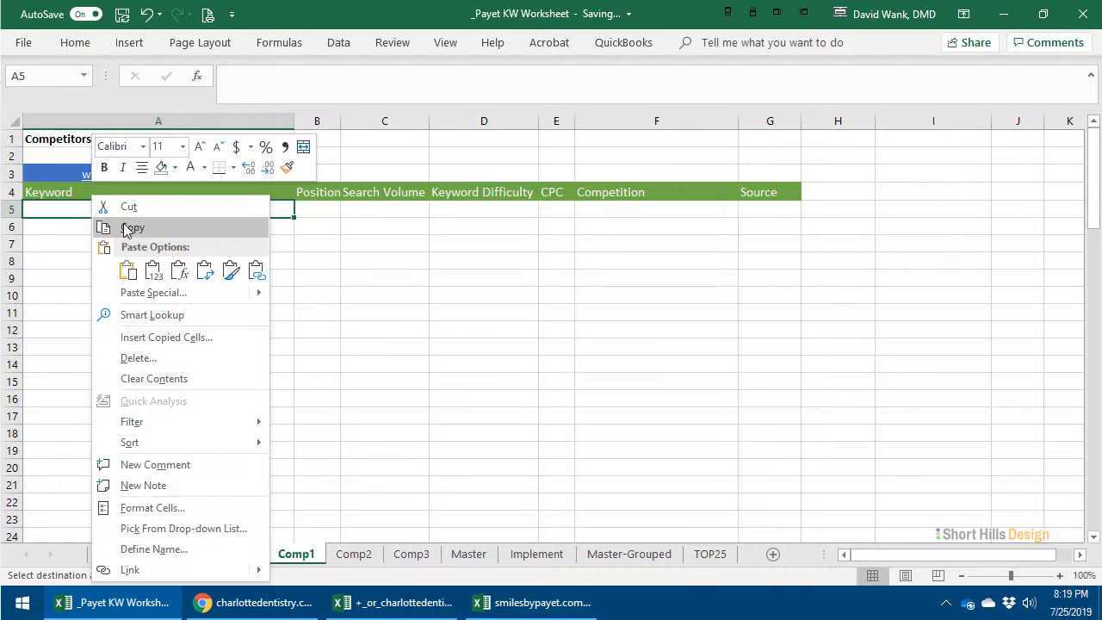
left_click(130, 292)
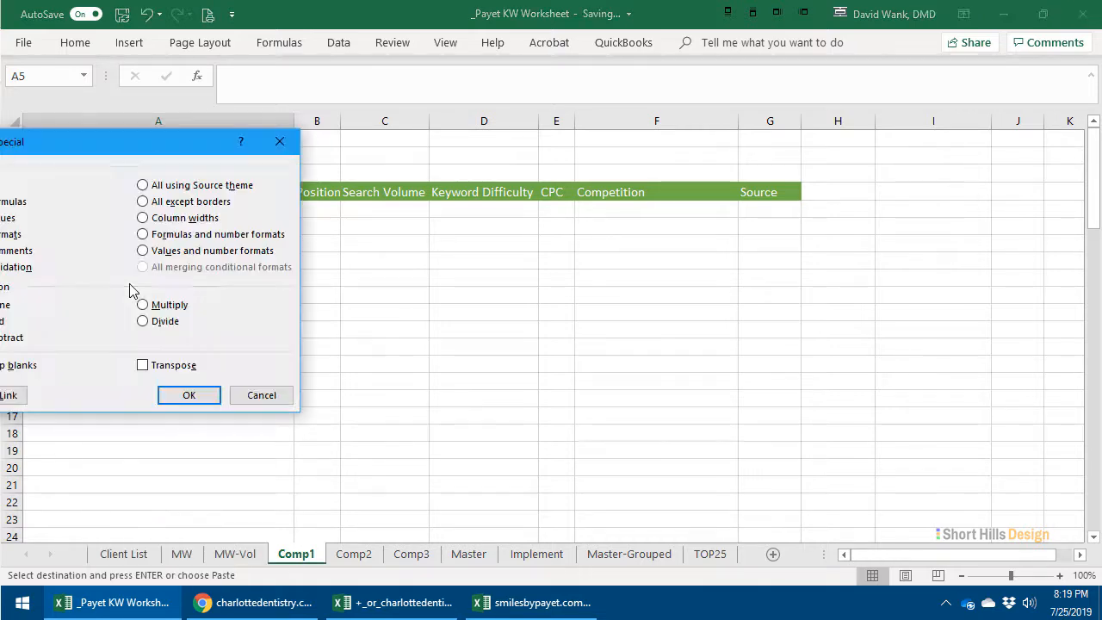
left_click(262, 395)
right_click(131, 210)
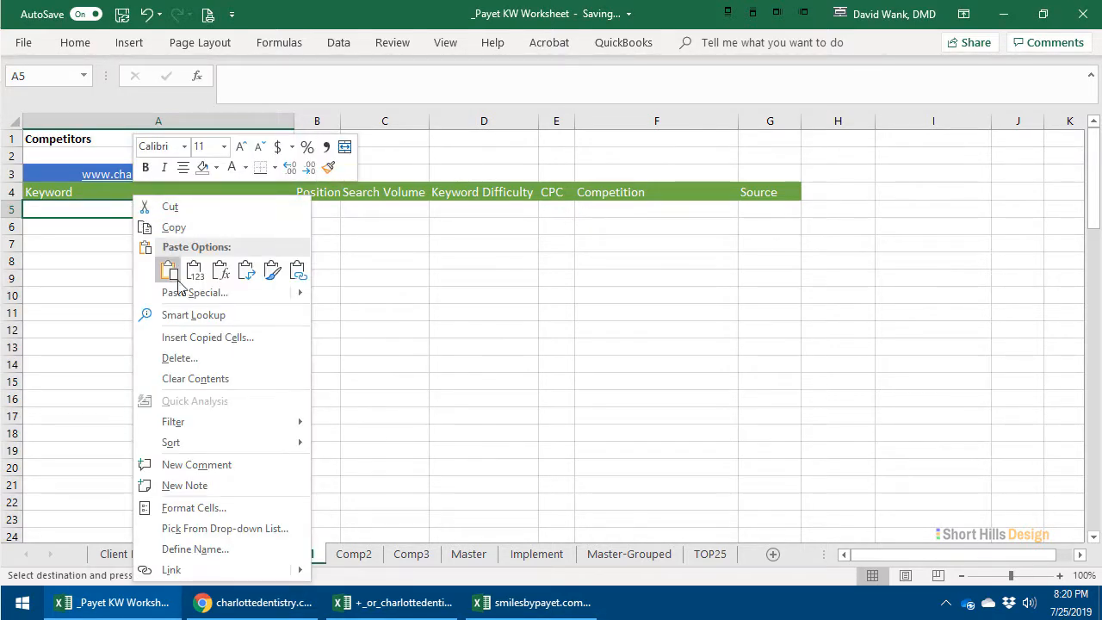
left_click(165, 270)
left_click(664, 293)
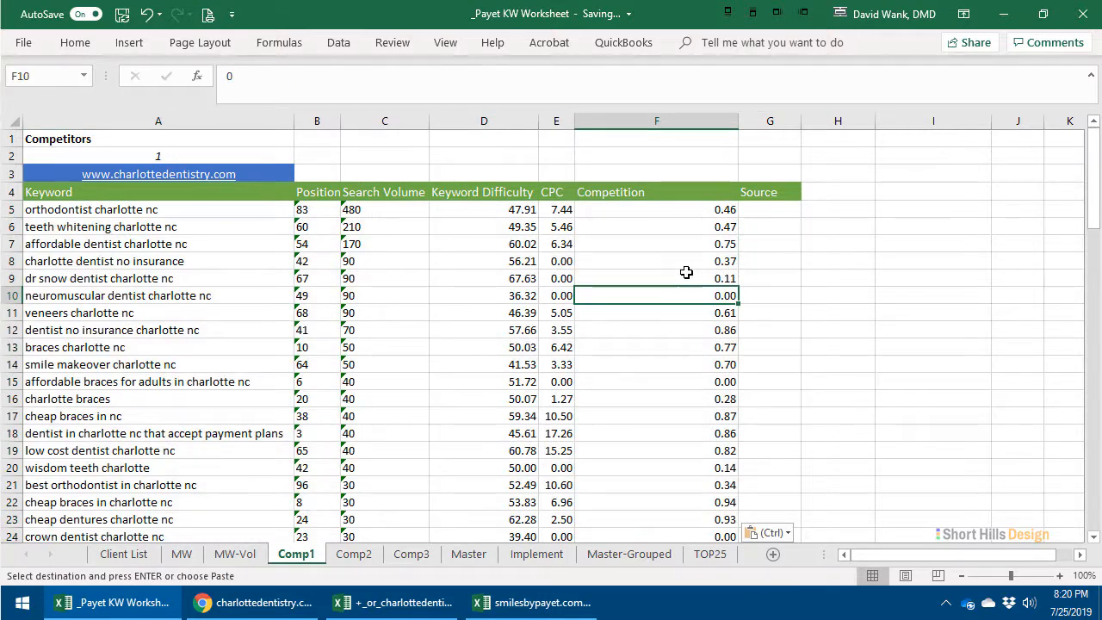
- Check the first keyword's values on Comp1 and convert the Position and Search Volume entries in B5:C42 from text to numbers
left_click(149, 210)
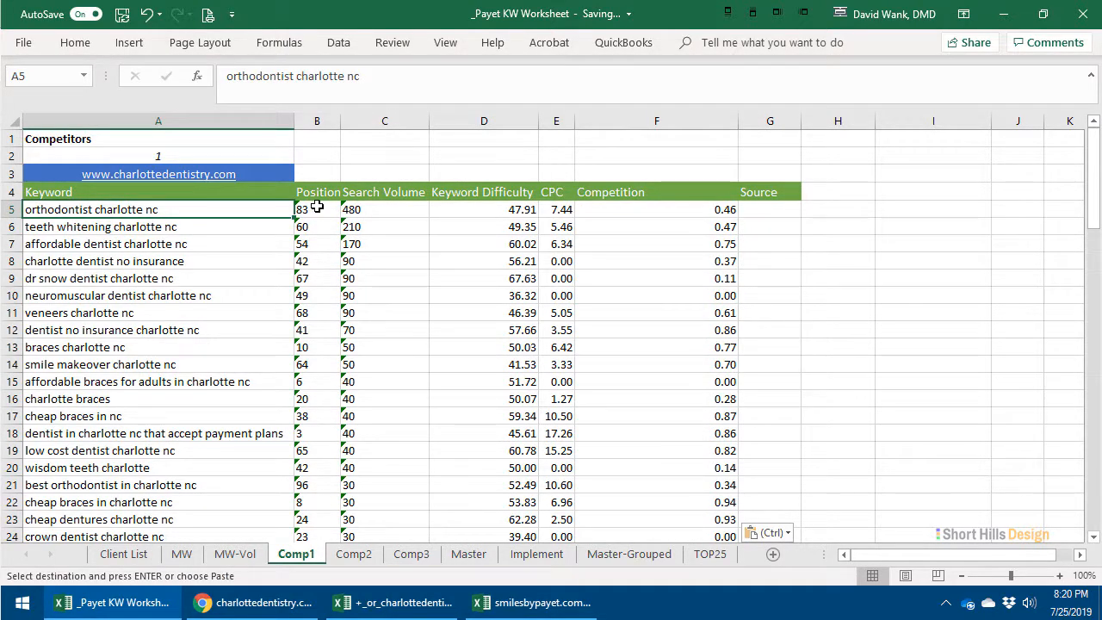
left_click(381, 211)
left_click(452, 210)
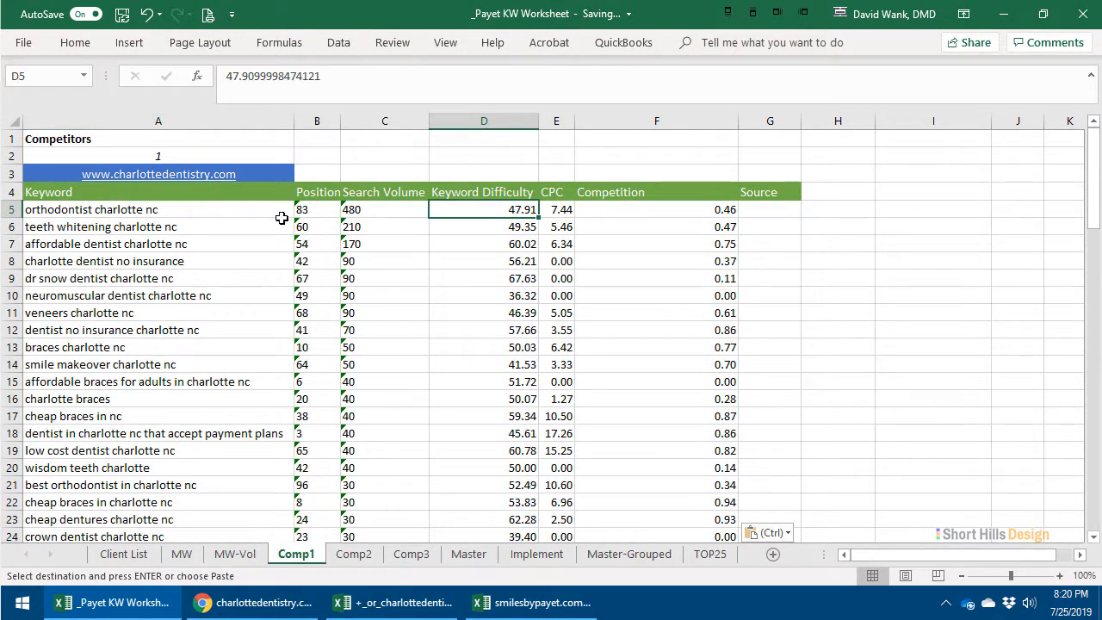
left_click_drag(298, 210, 394, 568)
key("ctrl+v")
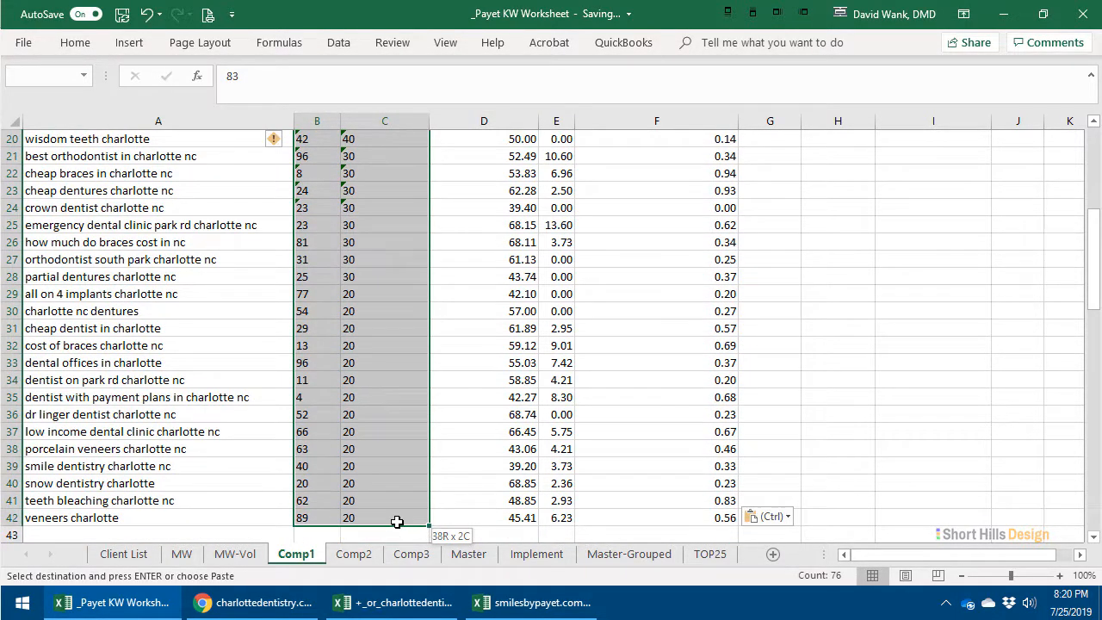
left_click(285, 140)
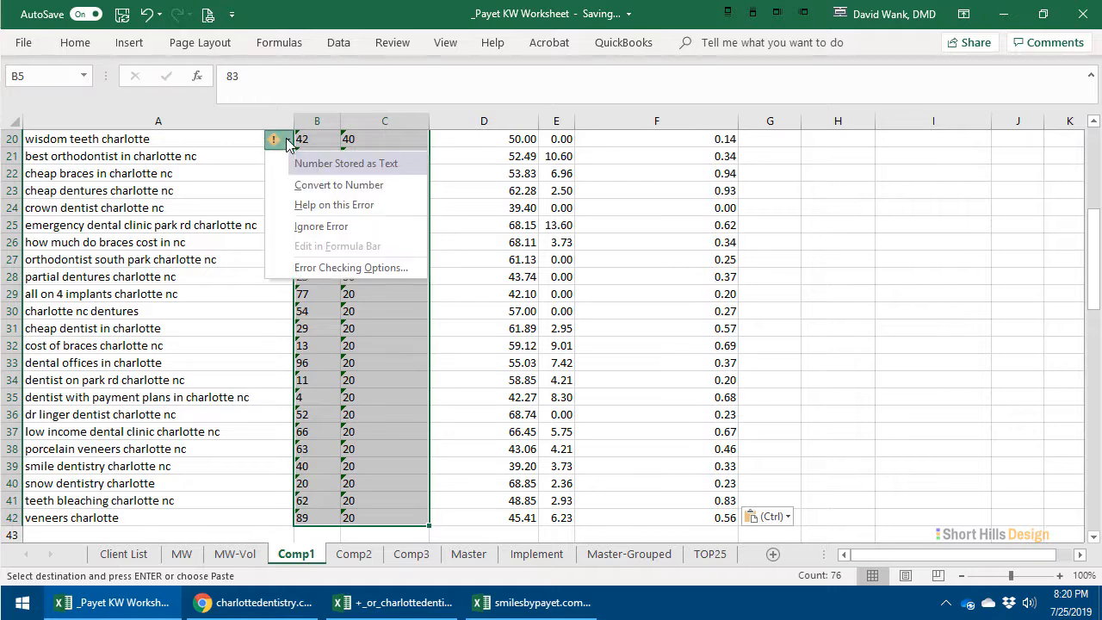
left_click(310, 185)
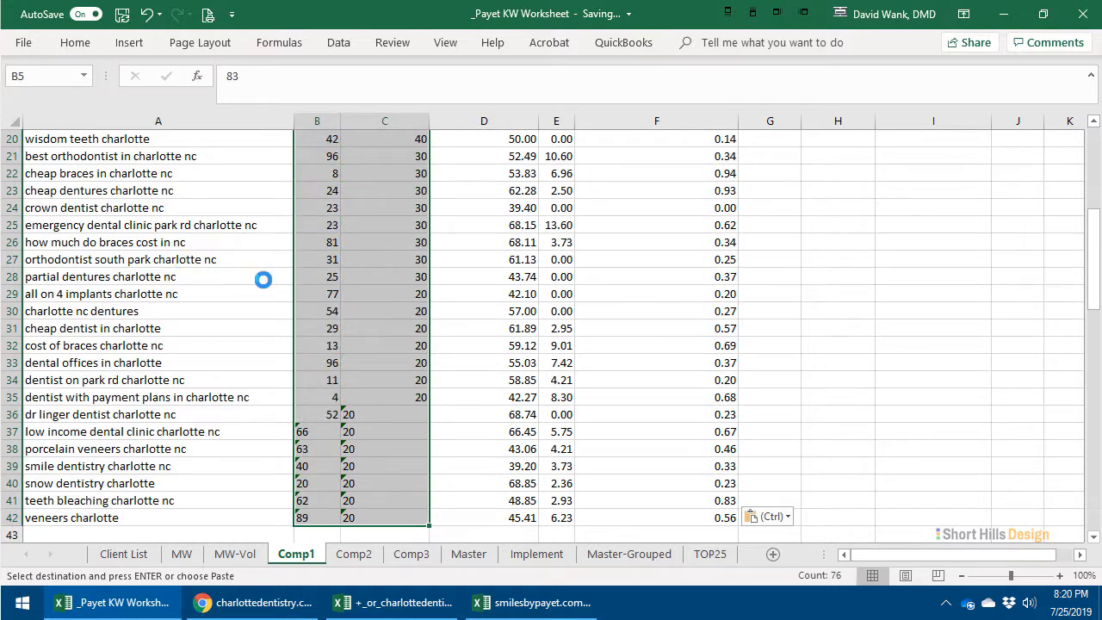
left_click(182, 336)
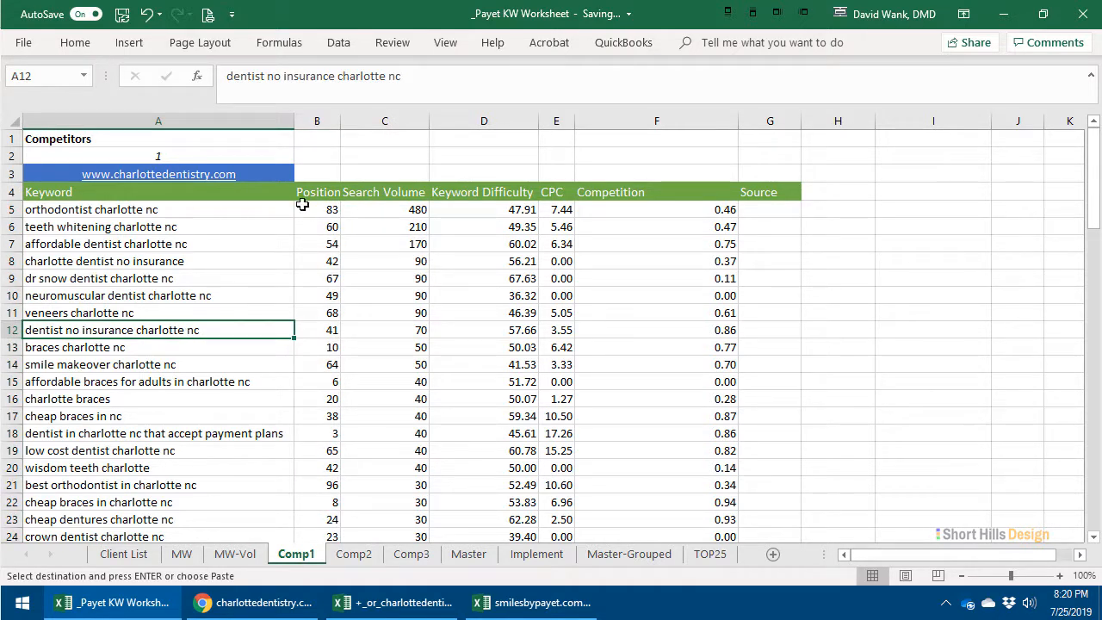
- Enter SEMR as the Source of the first Comp1 keyword and fill it down the Source column for all keyword rows
left_click_drag(384, 216, 388, 244)
left_click_drag(445, 209, 465, 263)
left_click(708, 224)
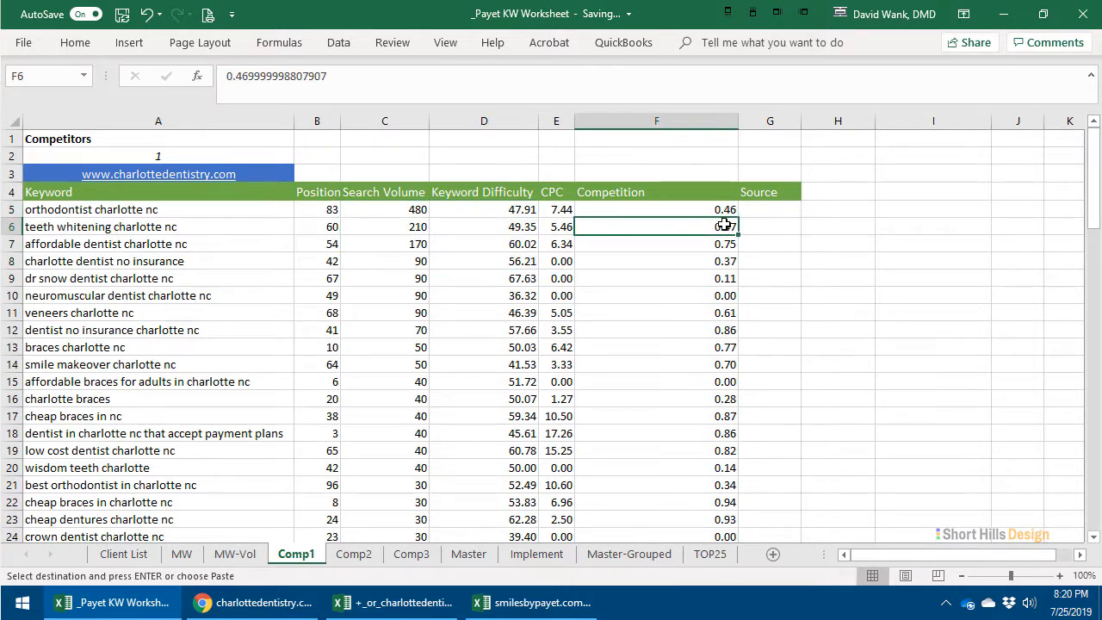
left_click(754, 209)
type("SEM")
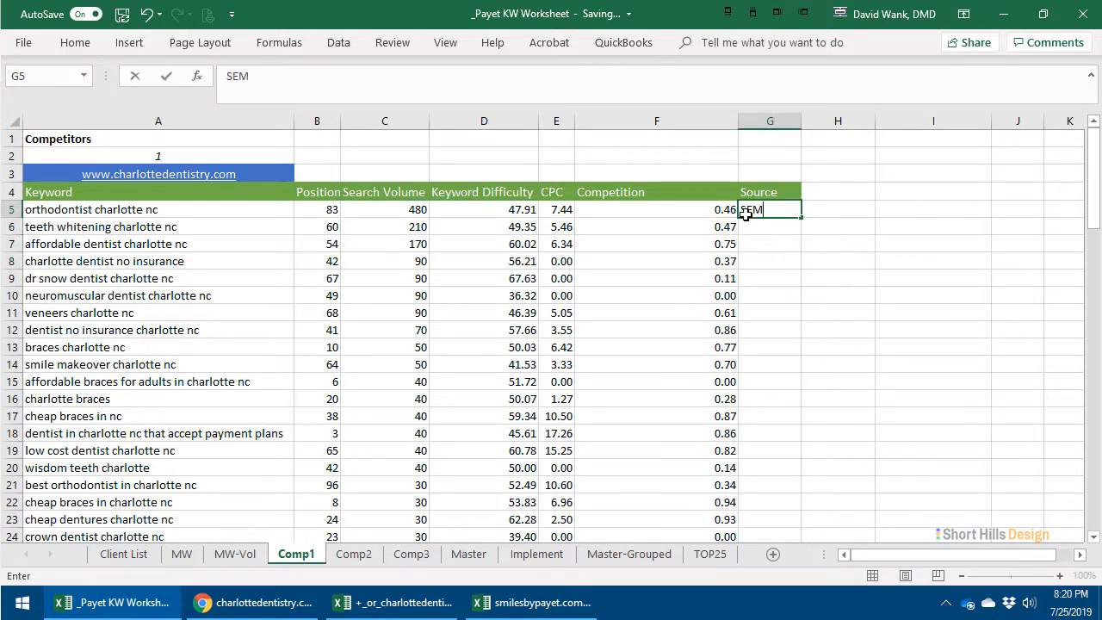
type("R")
key("Return")
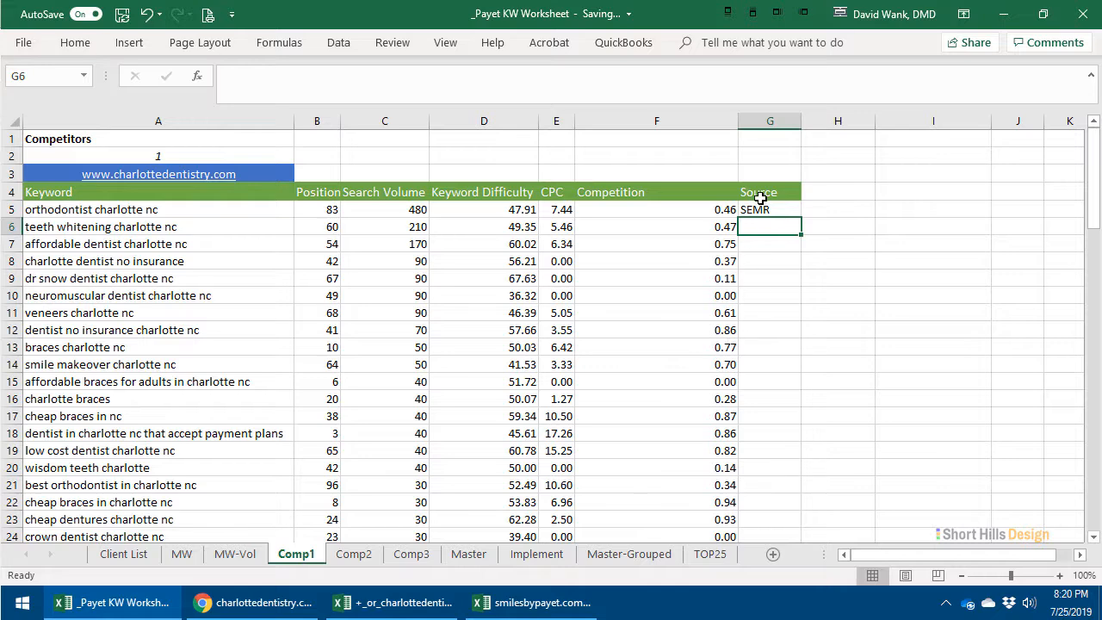
left_click(775, 213)
left_click_drag(802, 218, 758, 462)
left_click(857, 347)
scroll(856, 351, "up", 8)
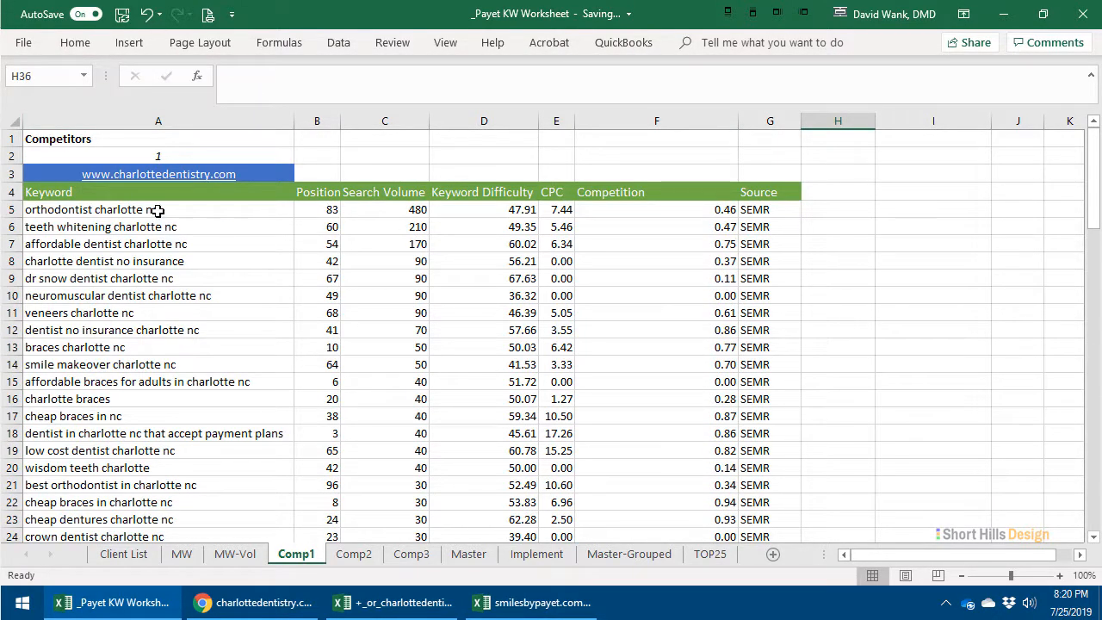
- Compare the first Comp1 keyword's search volume with the estimated impressions of "dental implants charlotte" on the MW-Vol sheet
left_click_drag(158, 210, 388, 216)
left_click(391, 212)
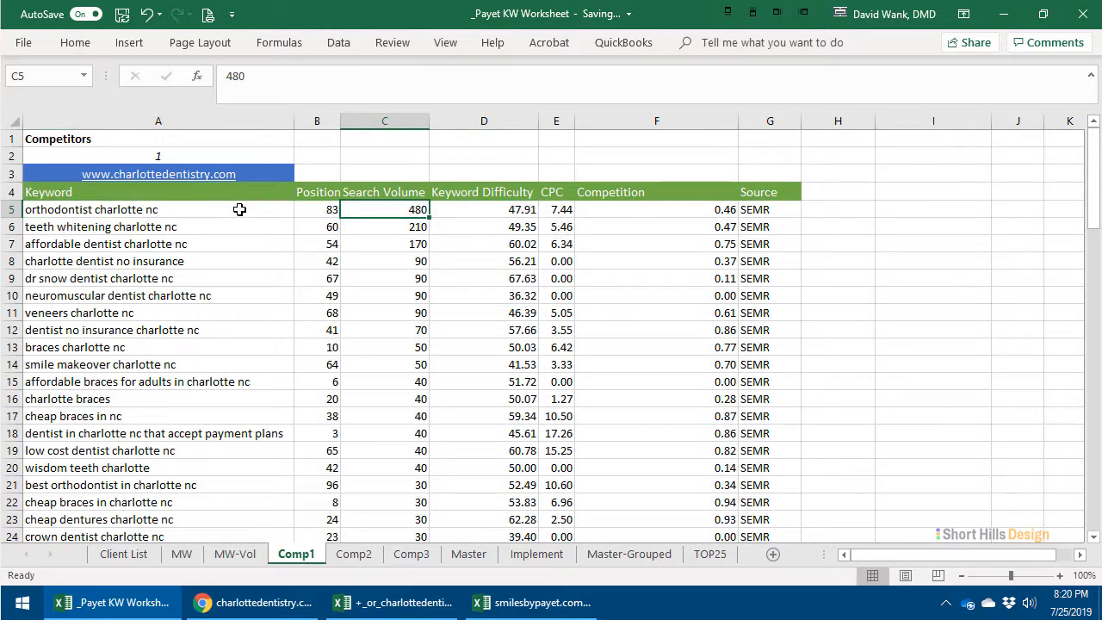
left_click(235, 553)
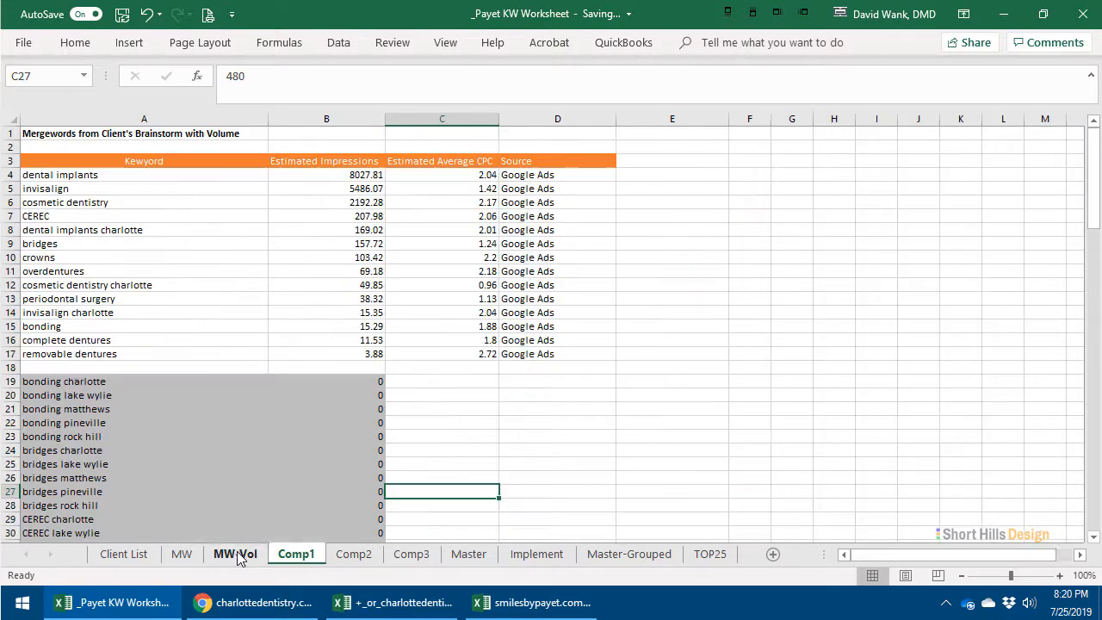
left_click(129, 257)
left_click(76, 228)
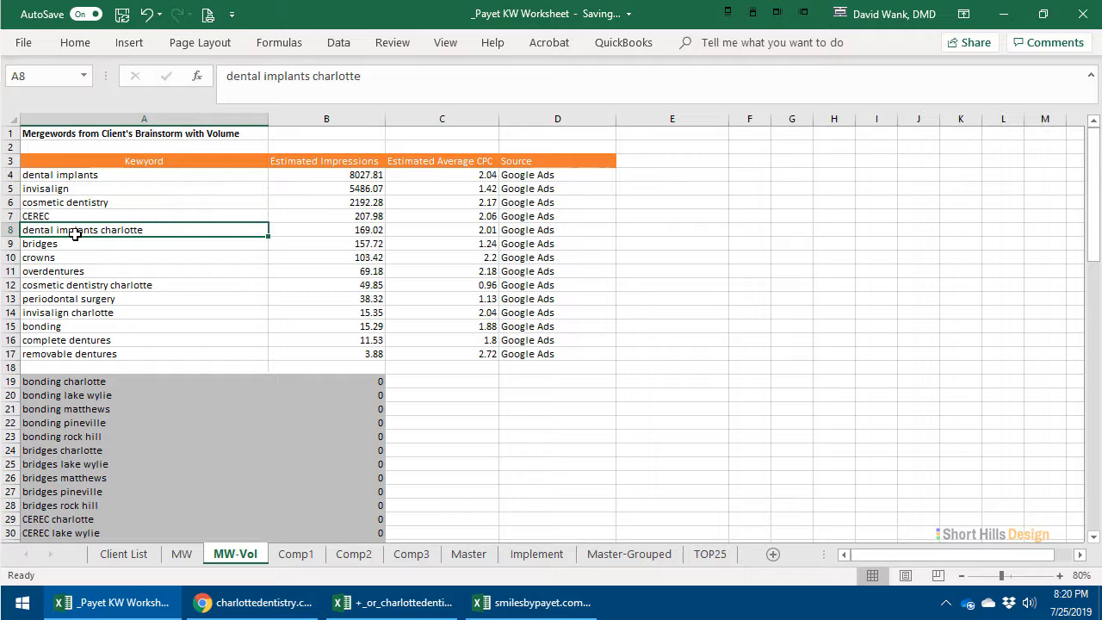
left_click(349, 231)
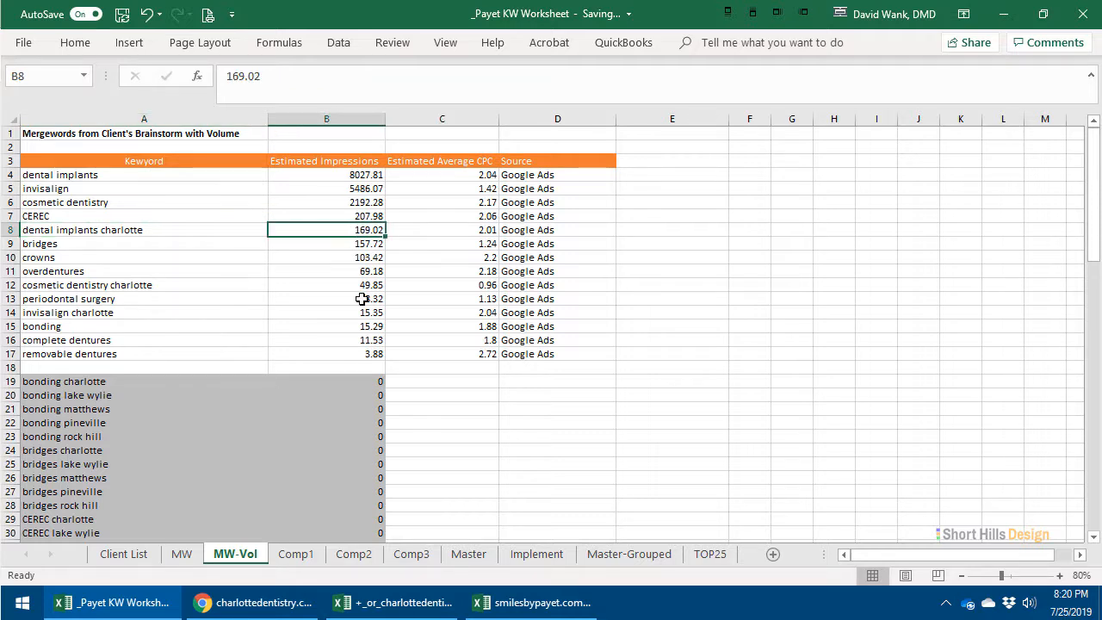
- Review the Comp1 keyword list, examining its Competition, Source and Search Volume columns
left_click(296, 554)
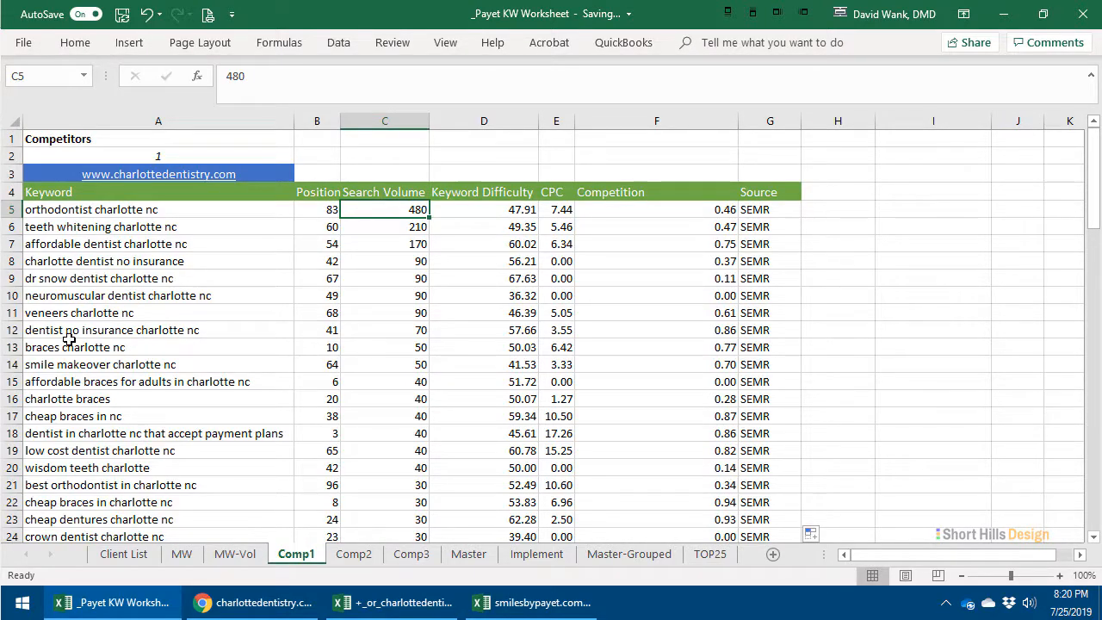
scroll(65, 346, "down", 2)
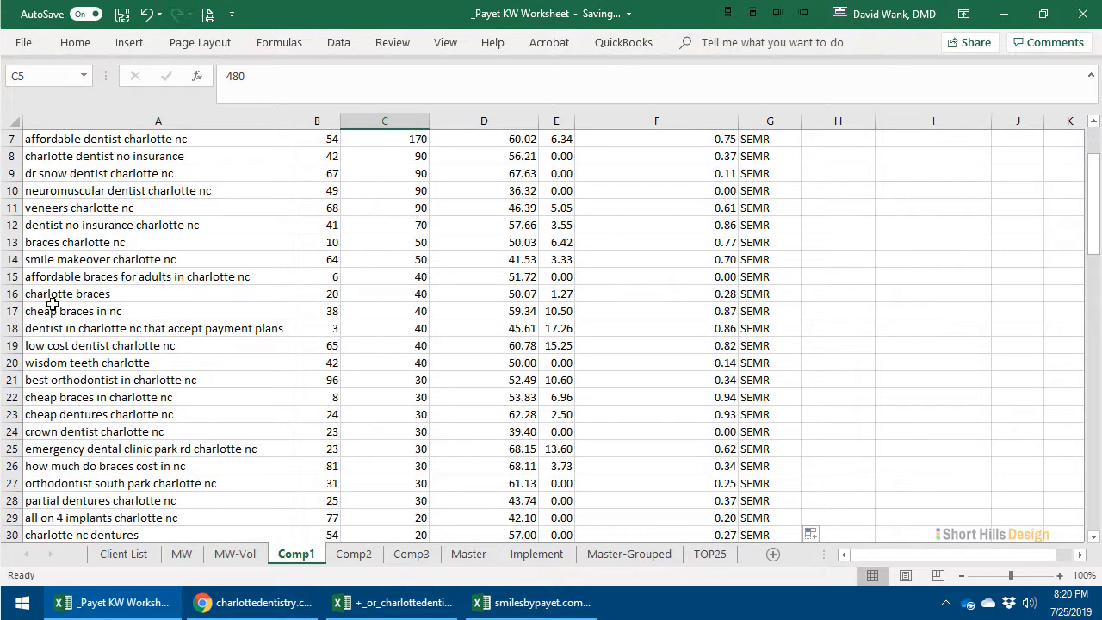
scroll(48, 303, "down", 2)
scroll(47, 303, "up", 4)
left_click(839, 227)
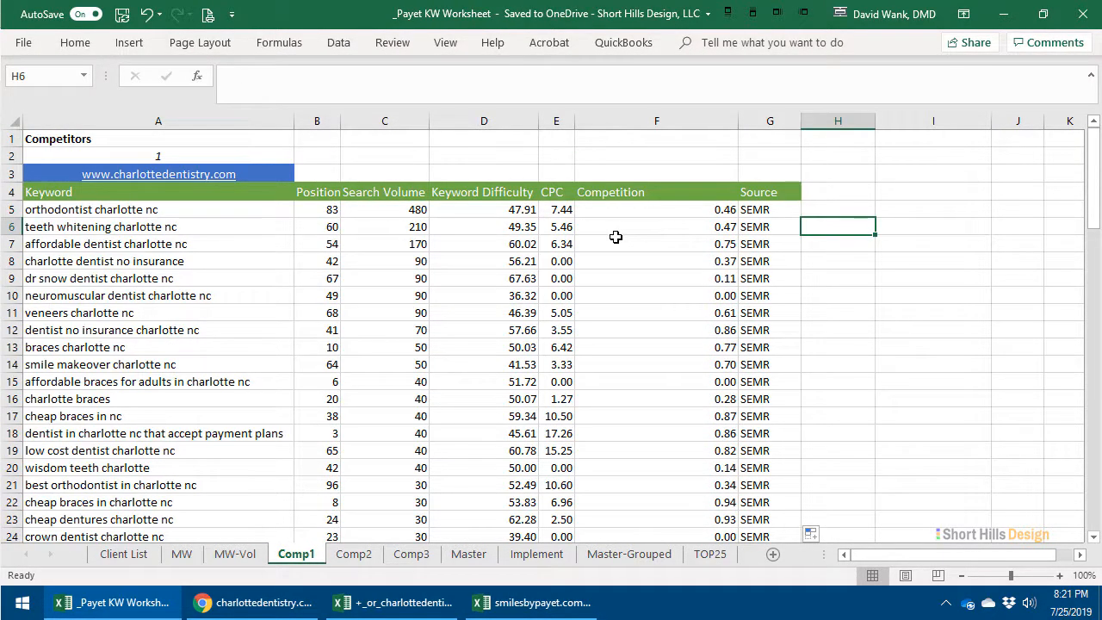
left_click_drag(723, 210, 746, 429)
left_click(746, 430)
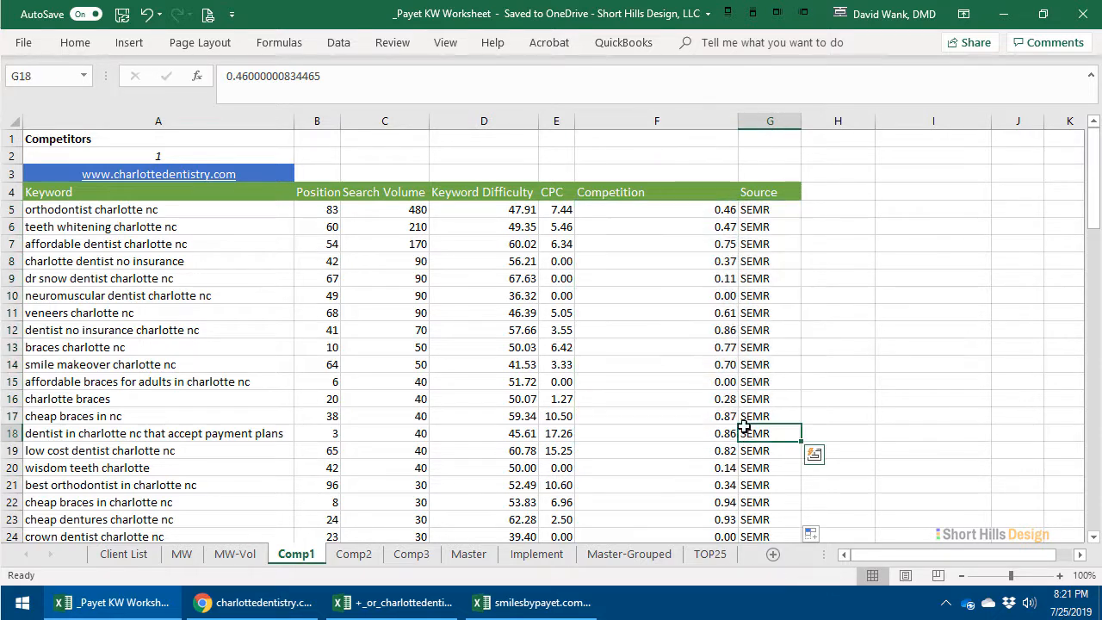
left_click_drag(381, 206, 396, 434)
left_click(395, 395)
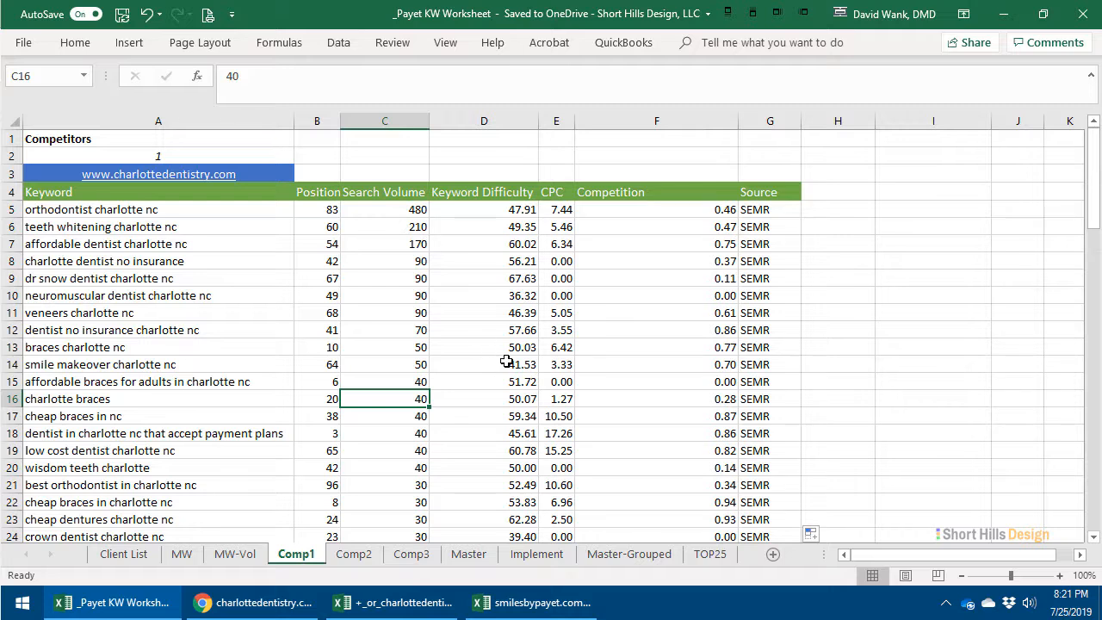
- Look up the second competitor's website address on the Comp2 sheet and switch to the SEMrush Keyword Gap page in Chrome
left_click(354, 553)
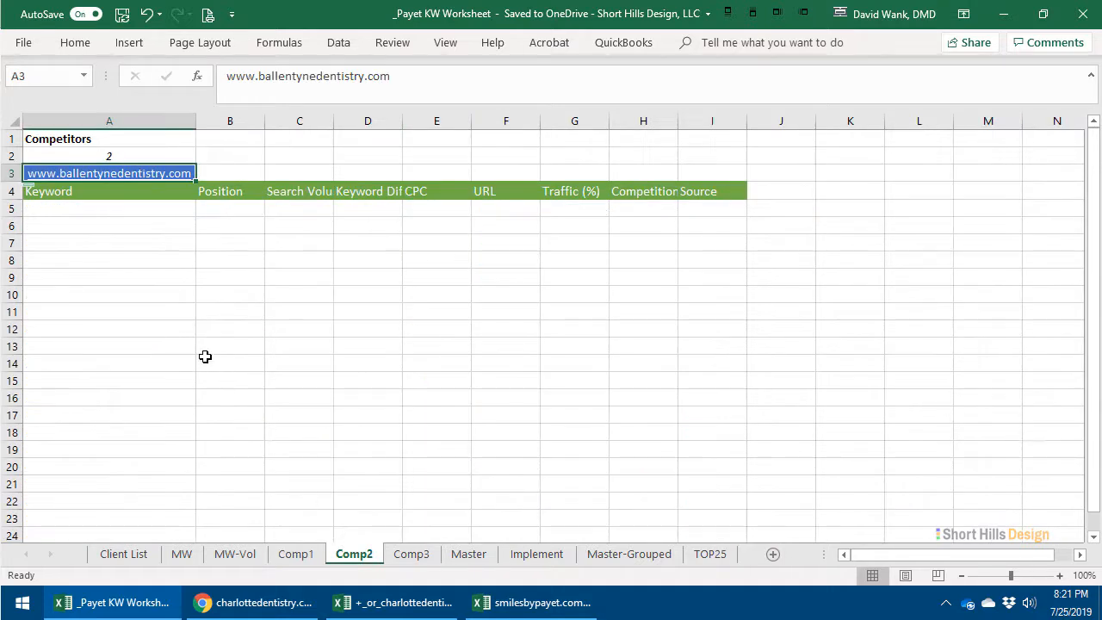
right_click(130, 178)
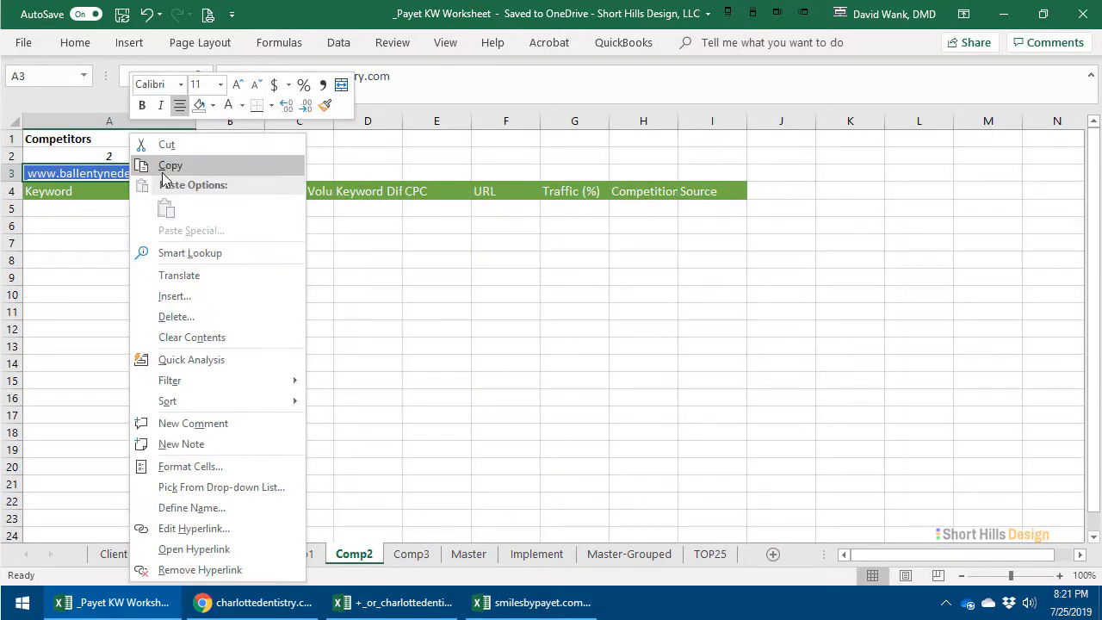
left_click(521, 302)
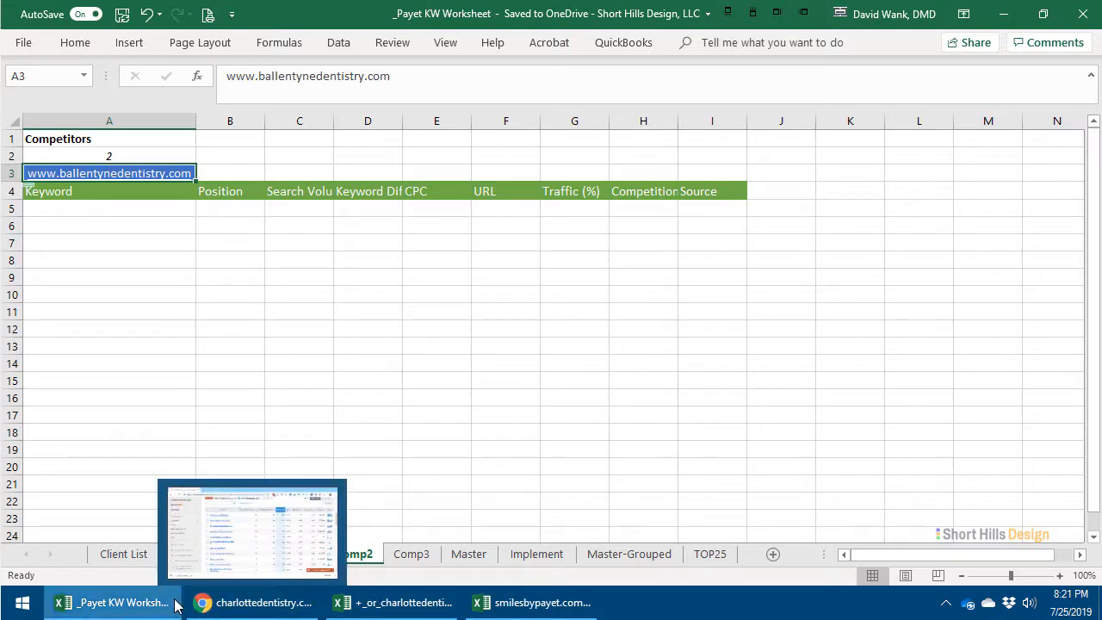
left_click(206, 603)
scroll(557, 284, "up", 6)
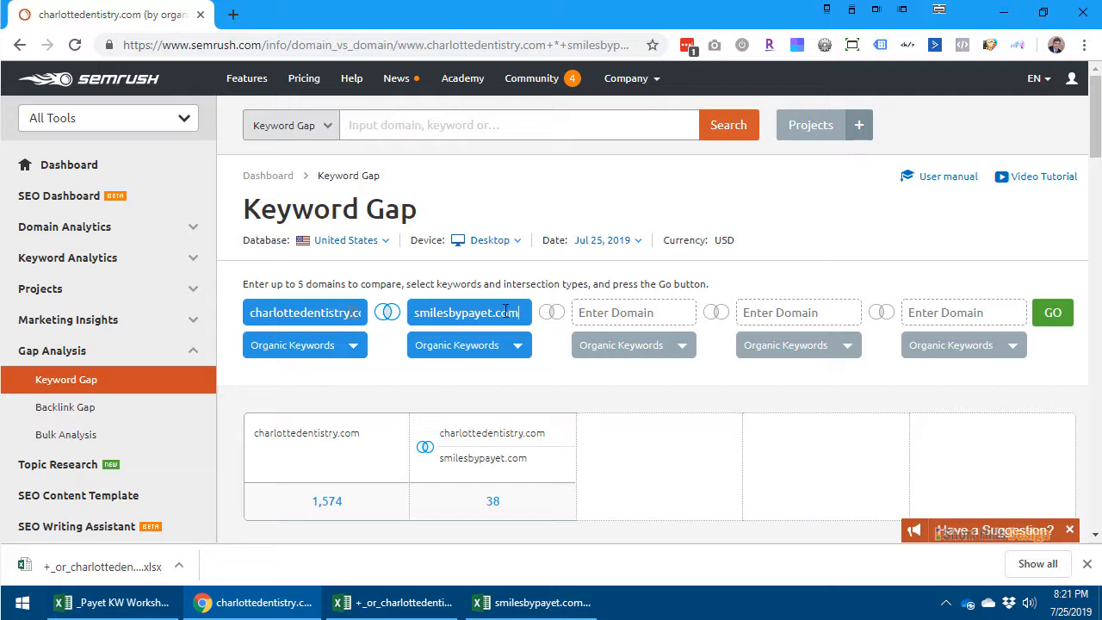
left_click_drag(506, 311, 430, 318)
double_click(348, 310)
key("BackSpace")
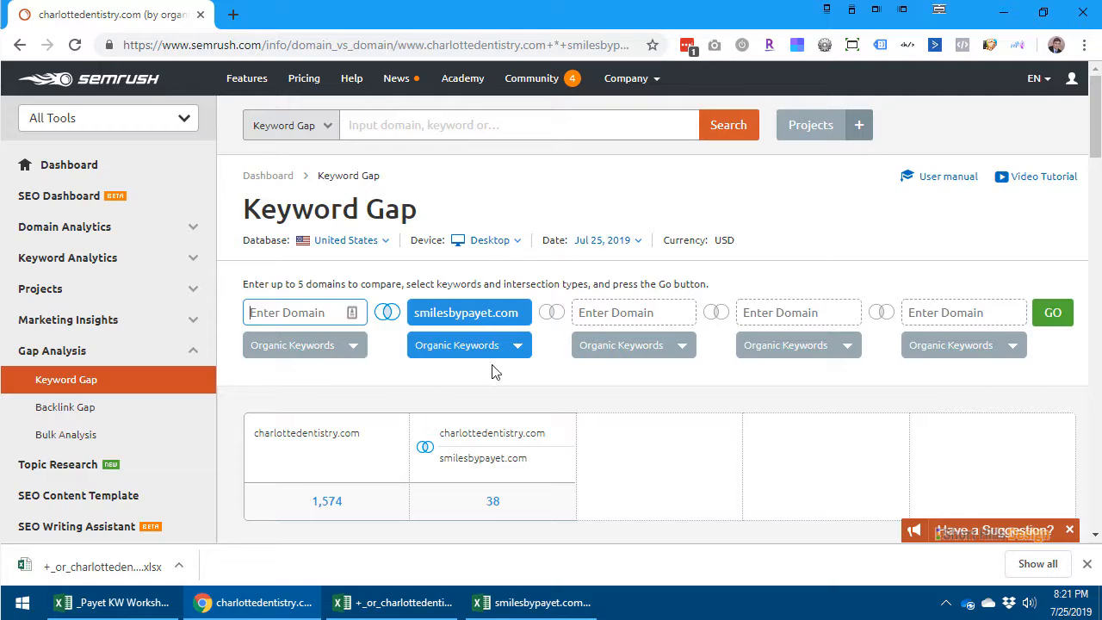
left_click(112, 602)
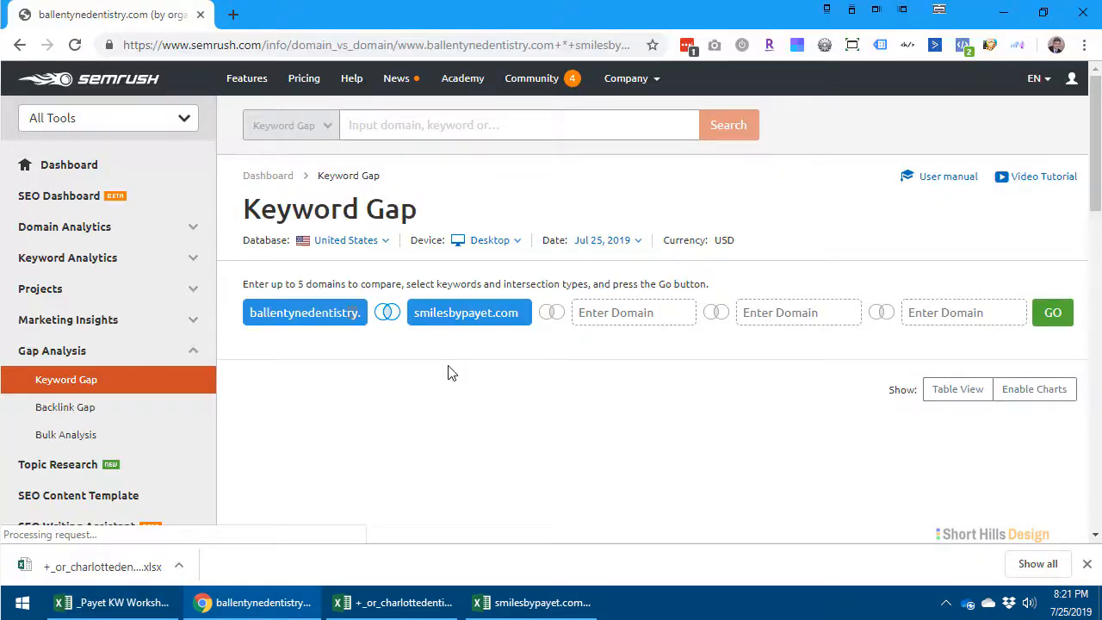
scroll(452, 369, "down", 3)
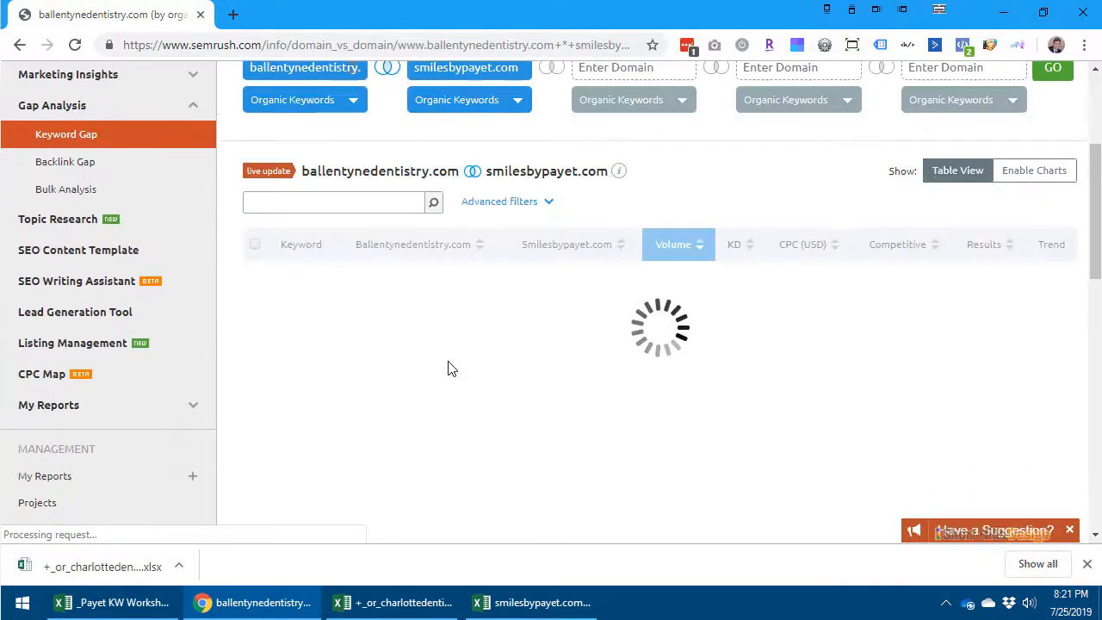
scroll(448, 368, "up", 3)
scroll(448, 369, "down", 4)
scroll(448, 369, "up", 4)
left_click(140, 616)
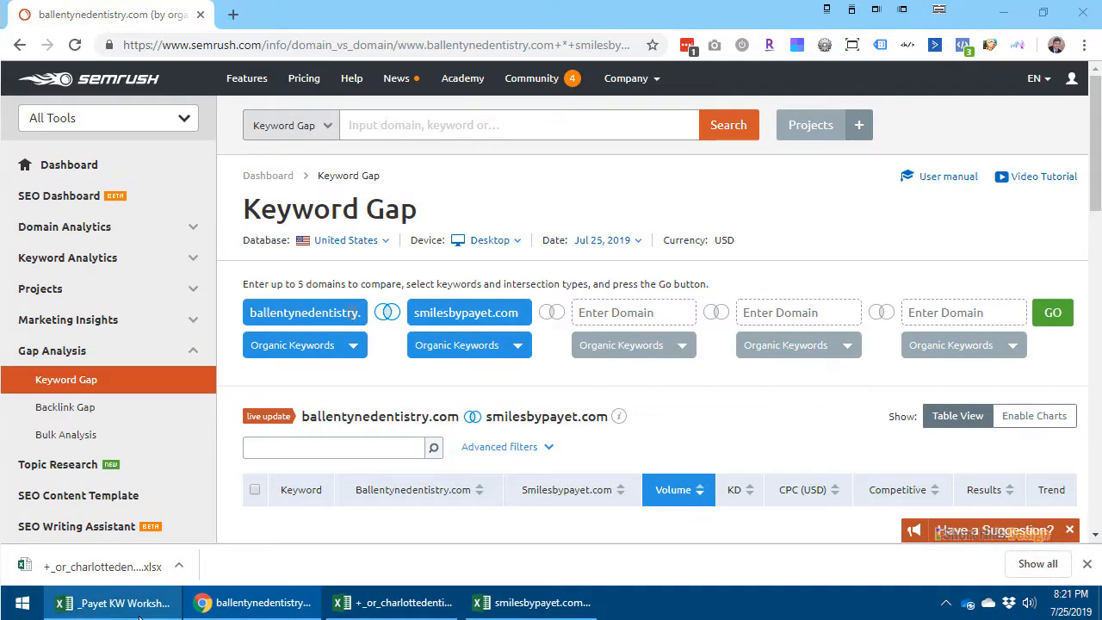
left_click(408, 561)
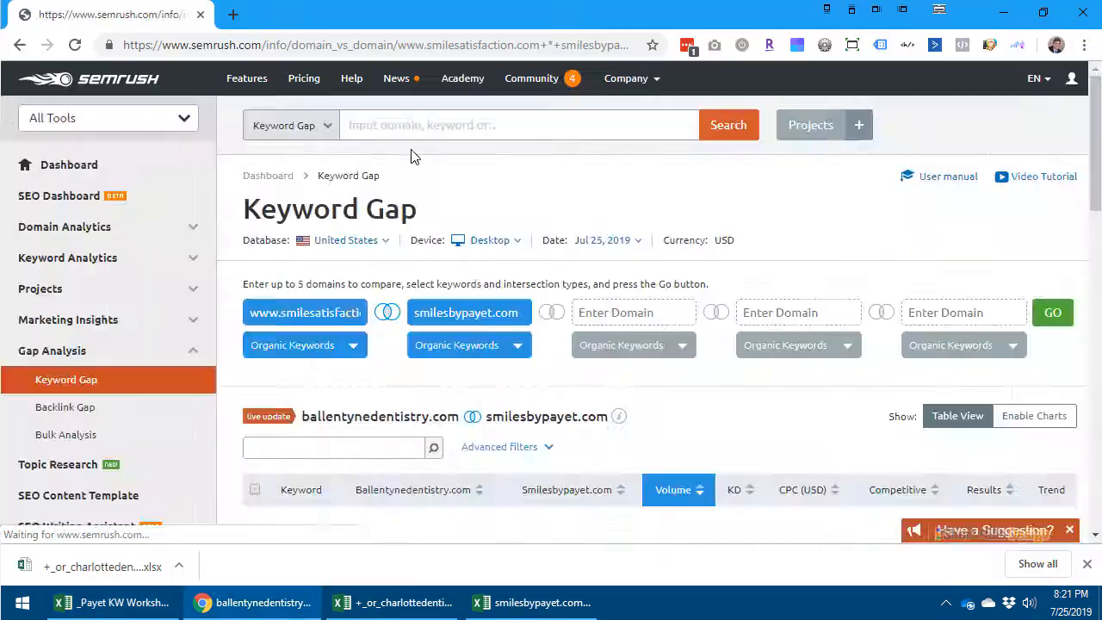
scroll(433, 343, "down", 2)
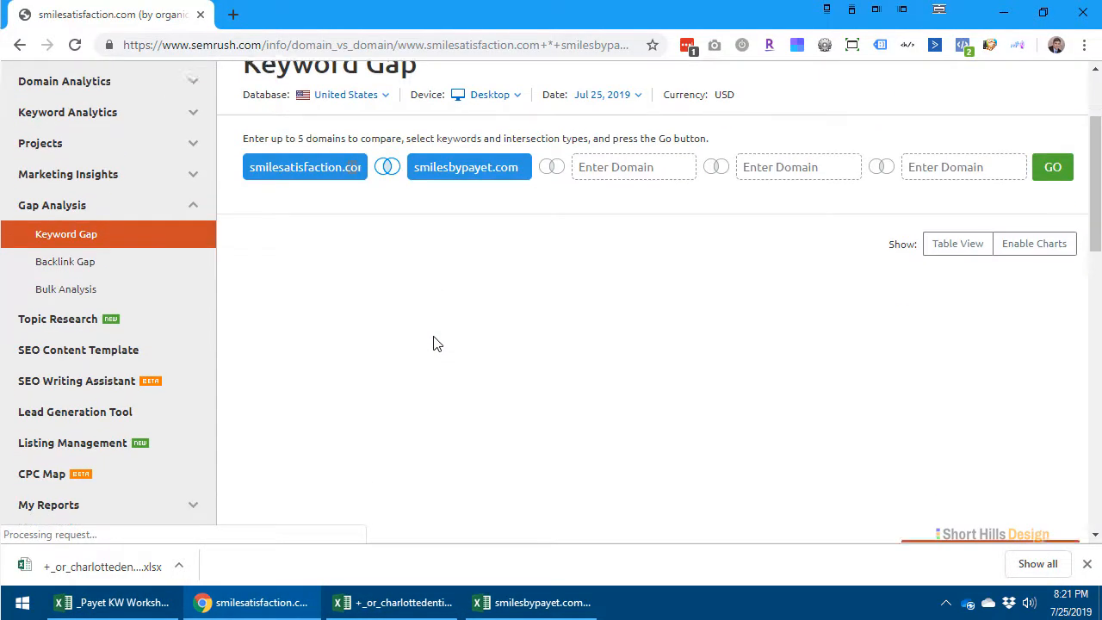
scroll(434, 344, "down", 4)
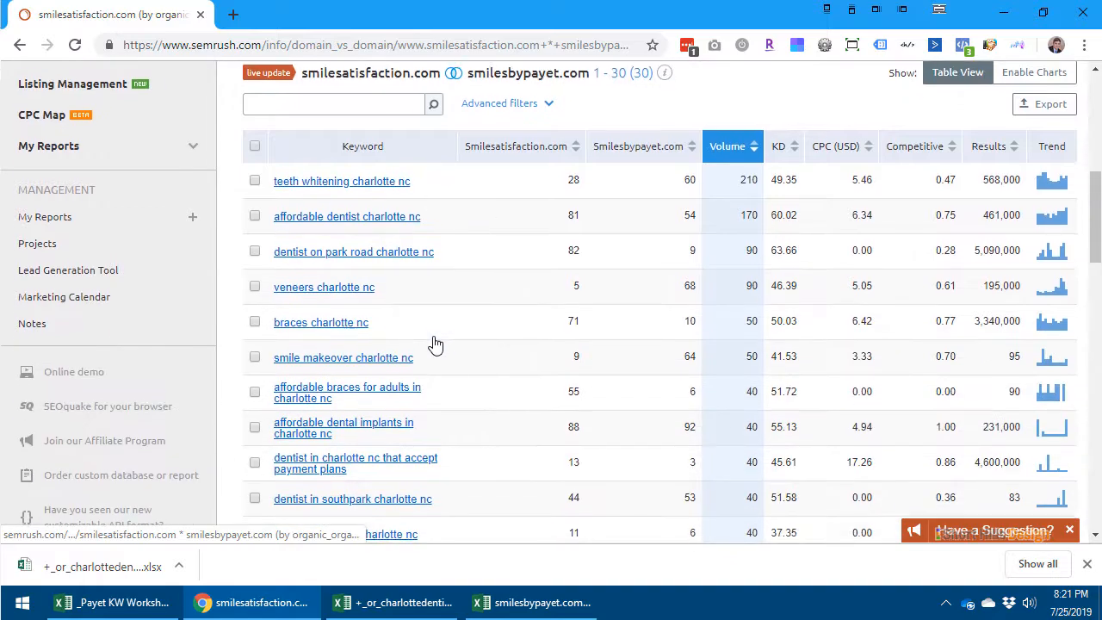
- Export all keywords common to smilesatisfaction.com and smilesbypayet.com in Excel format and open the downloaded workbook
scroll(435, 344, "down", 4)
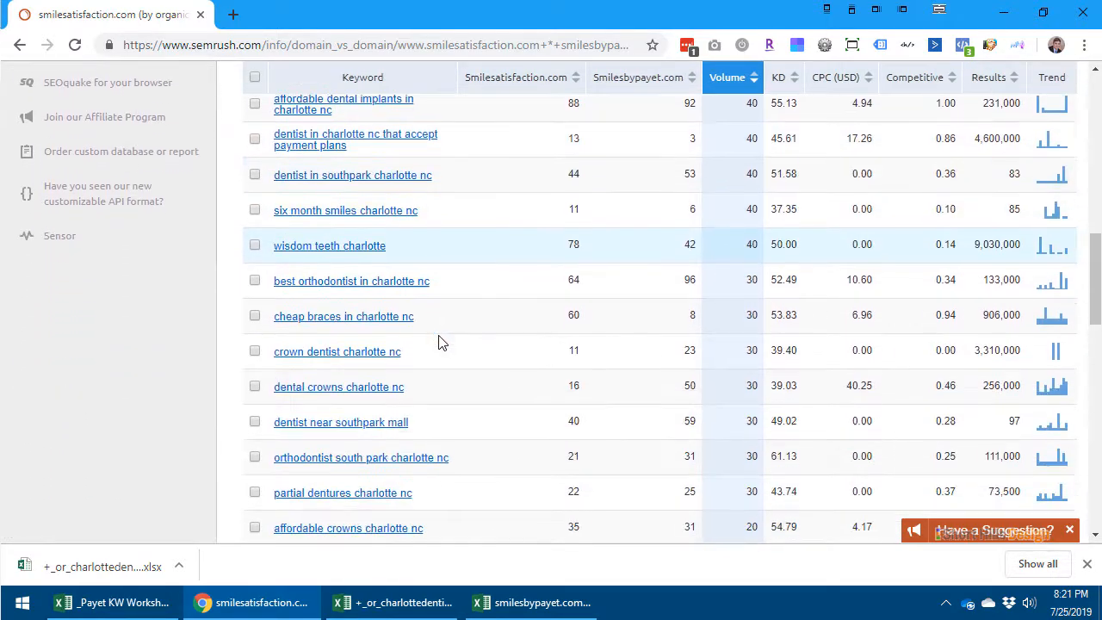
scroll(437, 343, "down", 4)
scroll(438, 343, "up", 12)
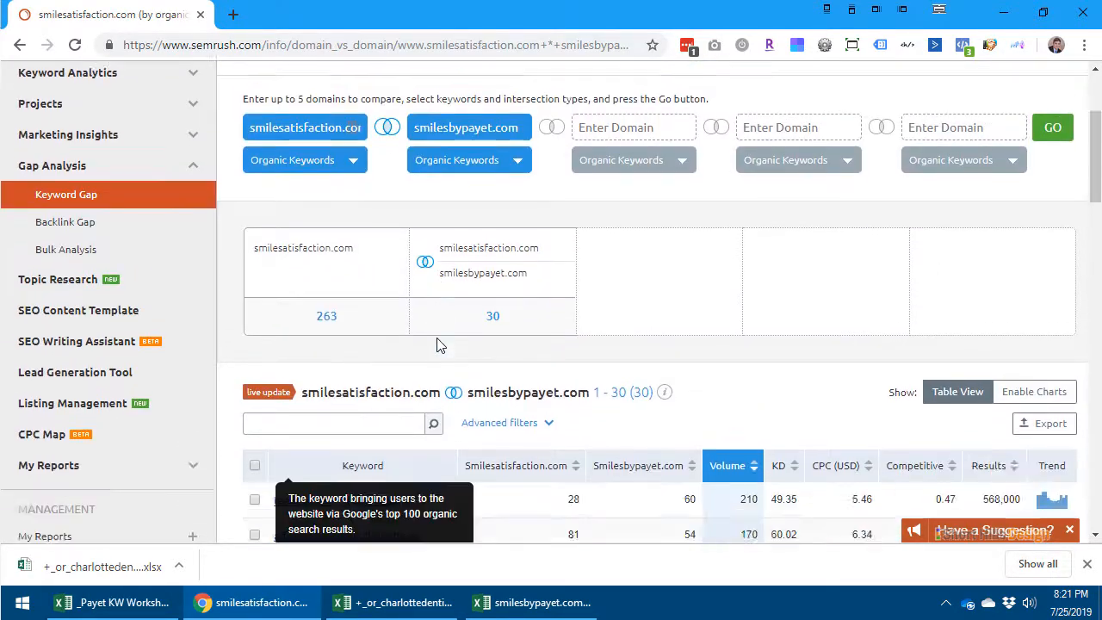
scroll(436, 345, "down", 3)
scroll(751, 218, "up", 3)
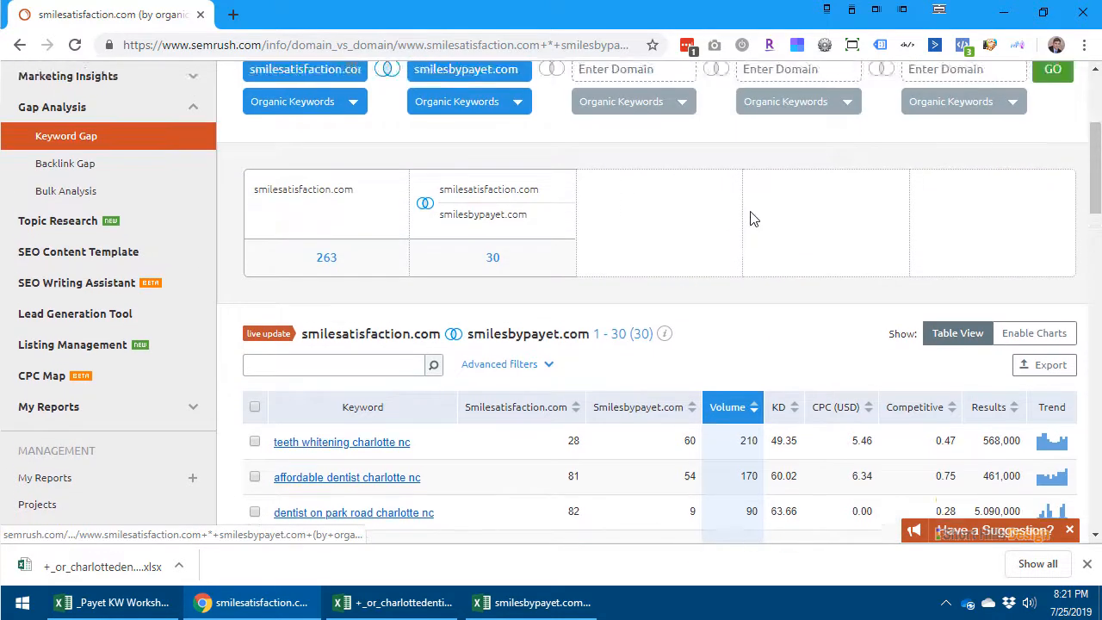
scroll(750, 218, "down", 2)
left_click(1037, 214)
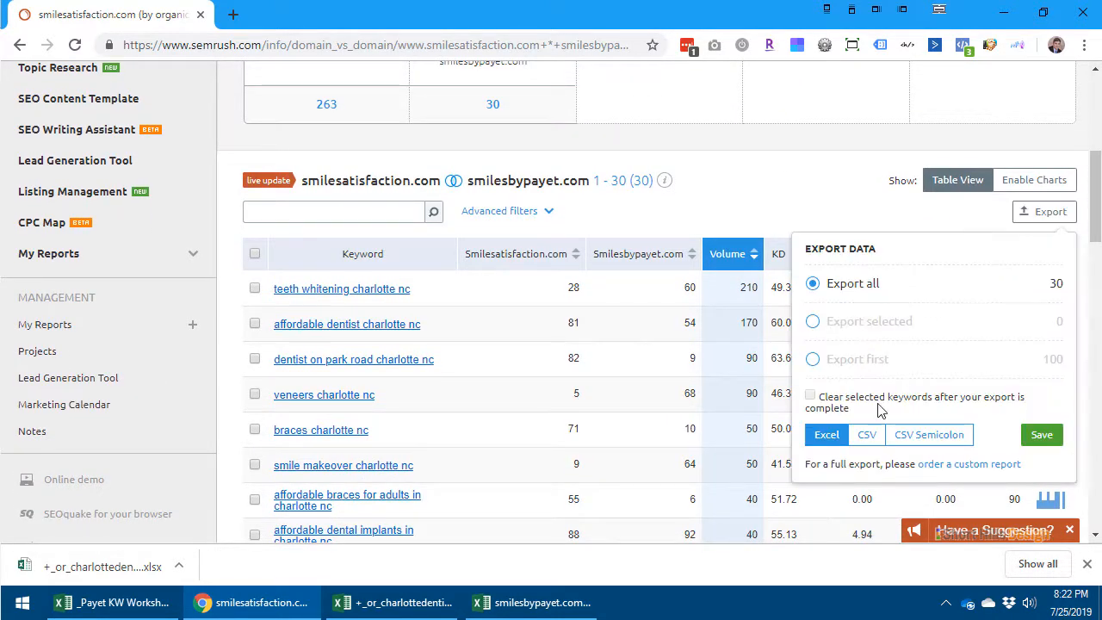
left_click(1044, 435)
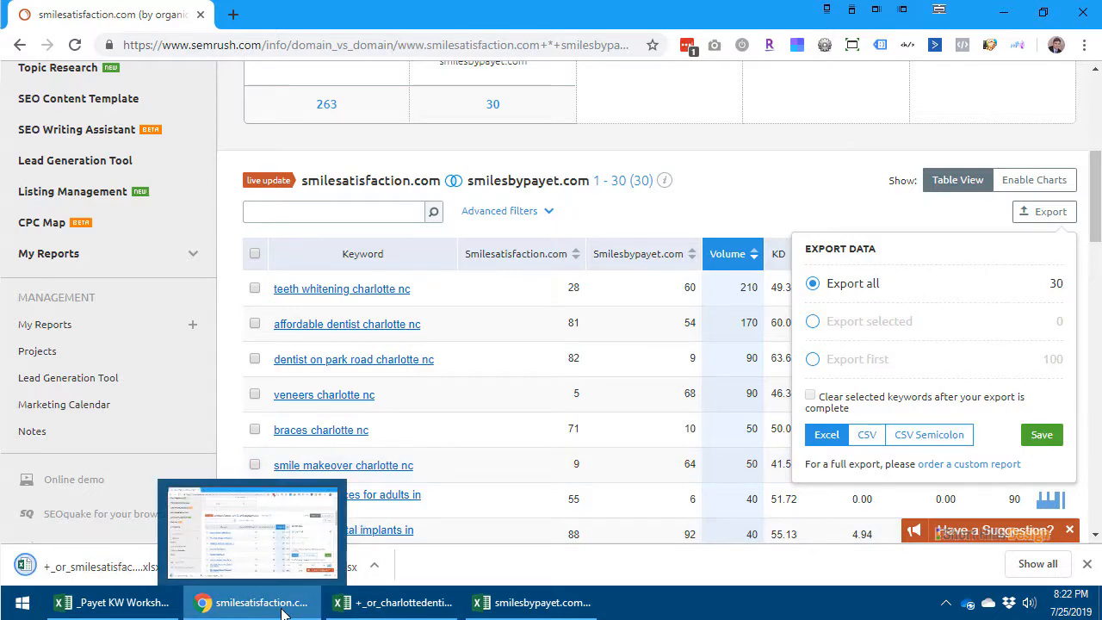
left_click(221, 575)
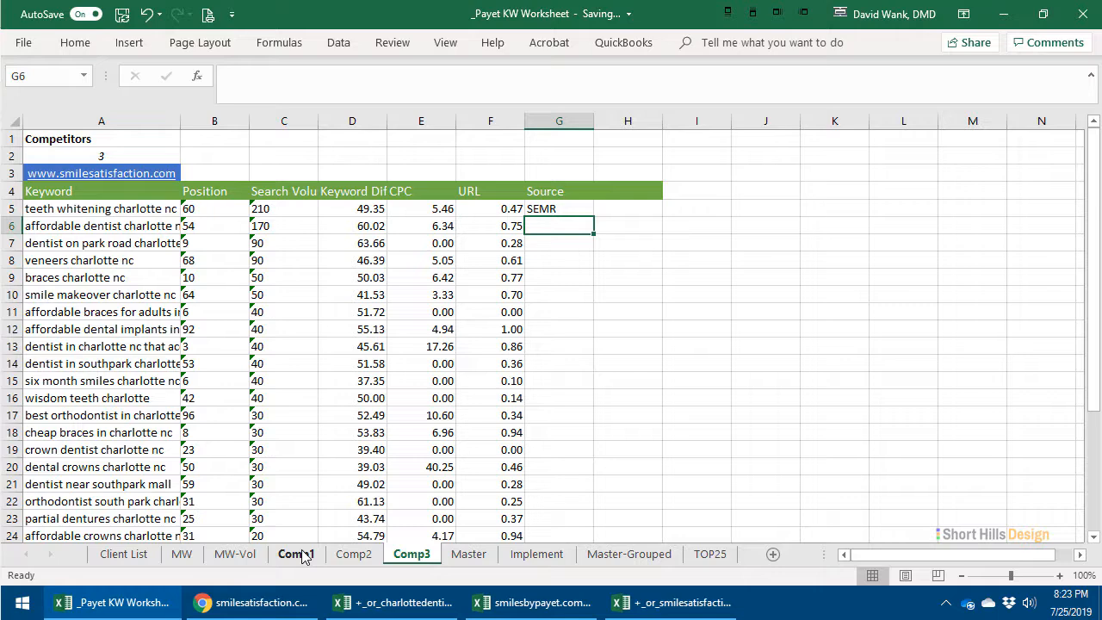
- Check the column headers on the Comp1 sheet and change the URL header on the Comp3 sheet to Competition
left_click(296, 554)
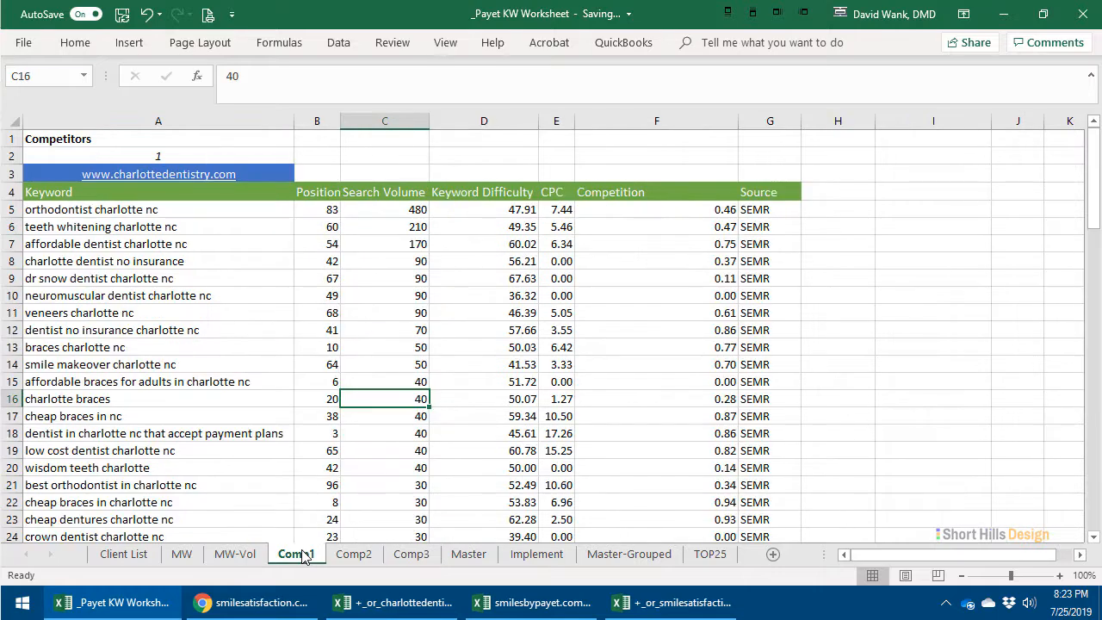
left_click(436, 559)
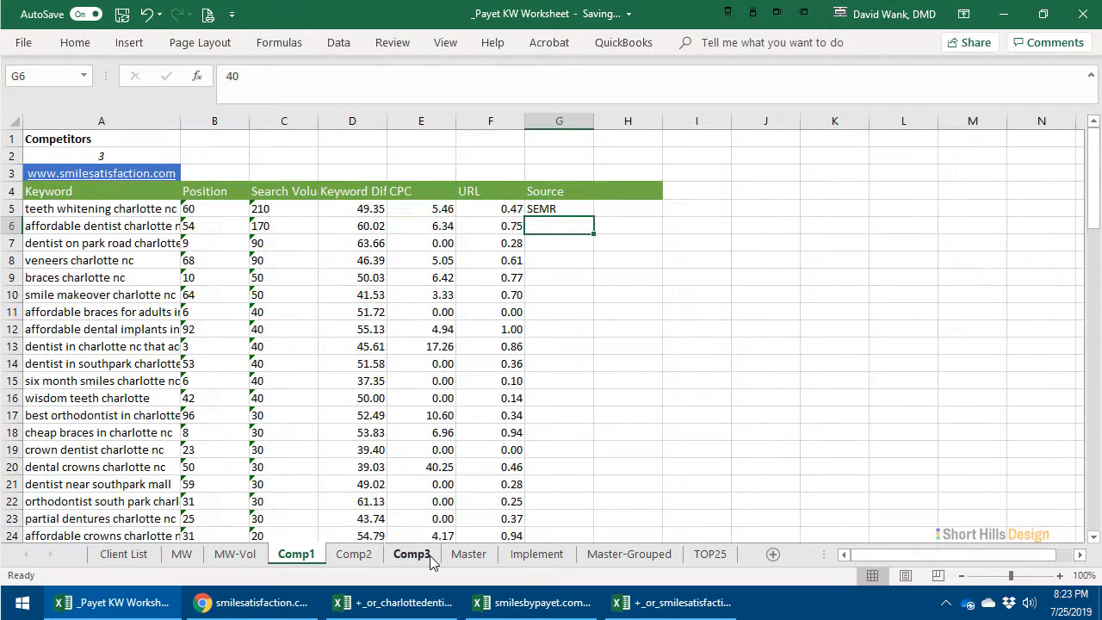
left_click(477, 193)
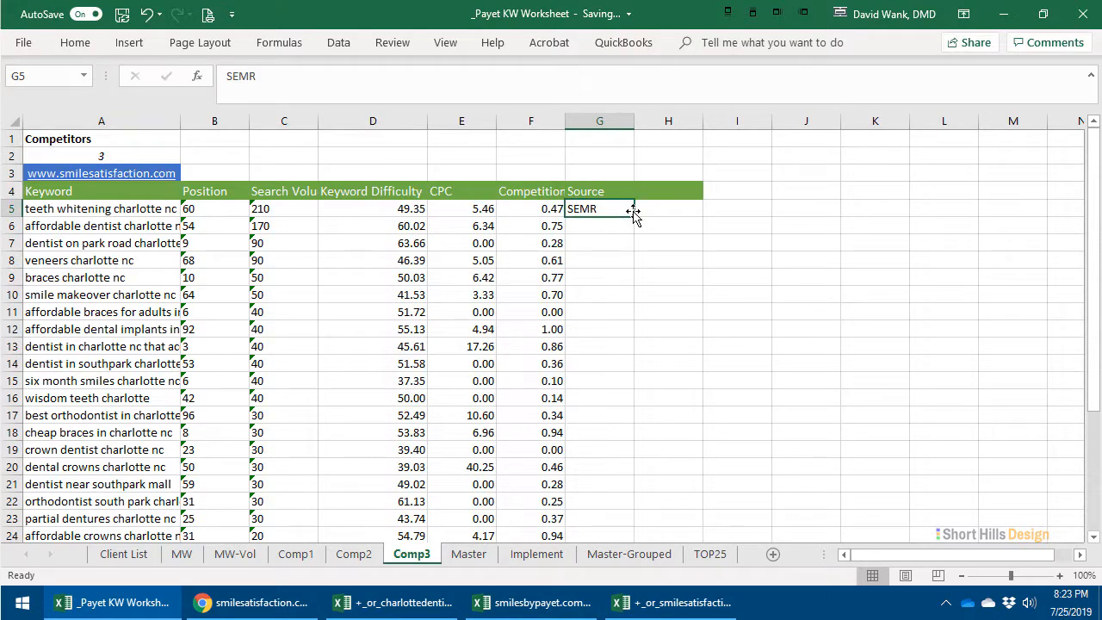
- Fill the SEMR source value down the Source column for all keyword rows on the Comp3 sheet
left_click_drag(633, 213, 635, 457)
left_click(590, 483)
scroll(588, 454, "up", 5)
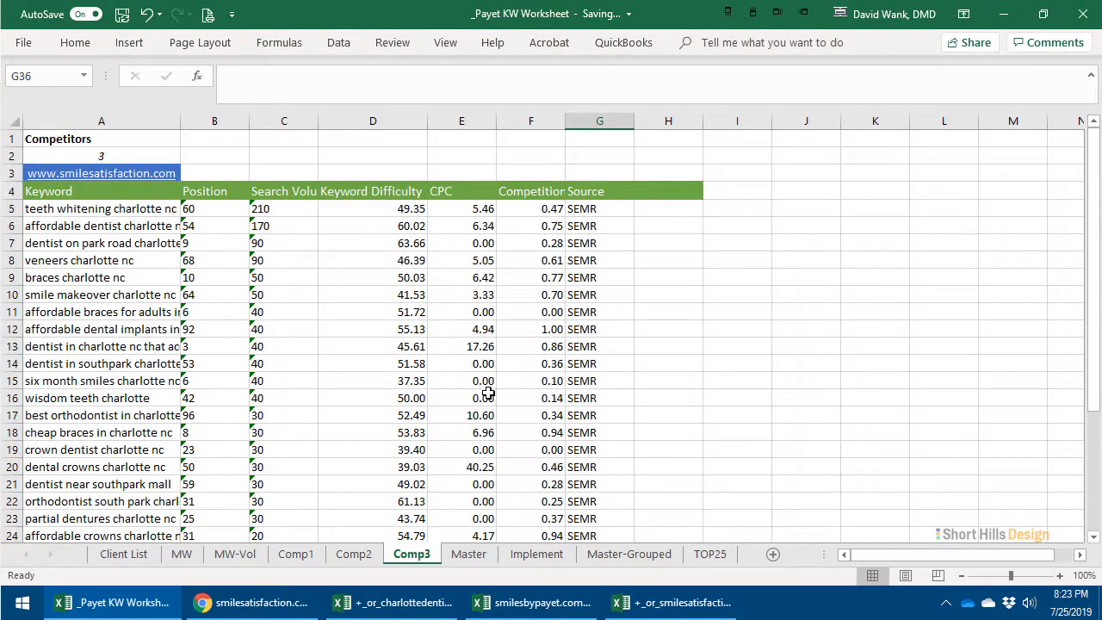
- Convert the text-stored values in the Position and Search Volume columns of all Comp3 keyword rows to numbers
left_click_drag(204, 198, 335, 550)
left_click(235, 203)
left_click(262, 602)
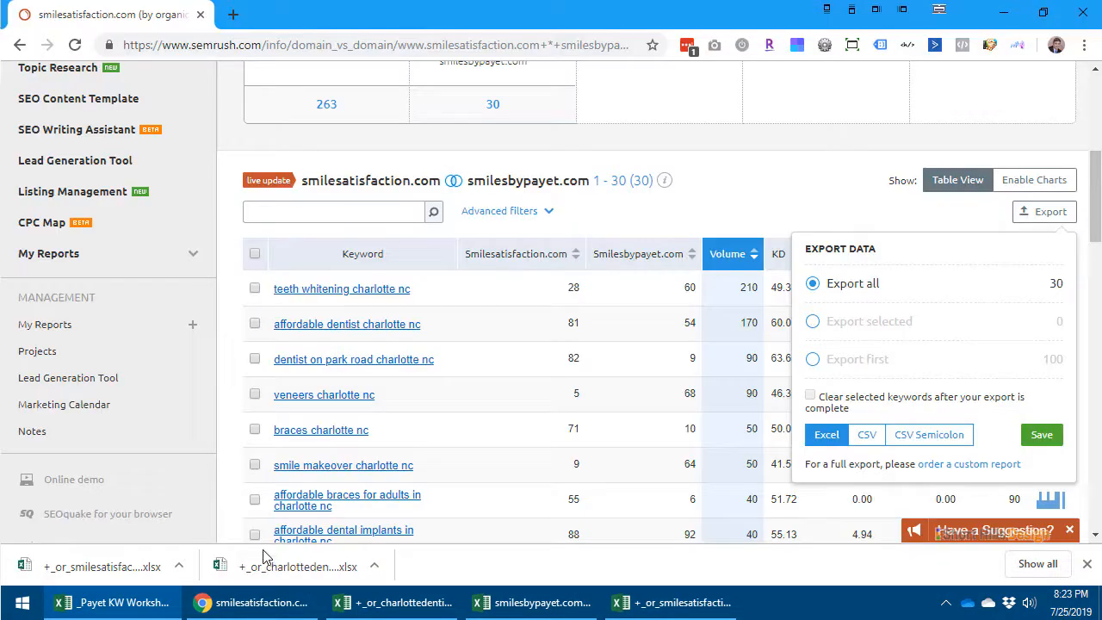
left_click(112, 602)
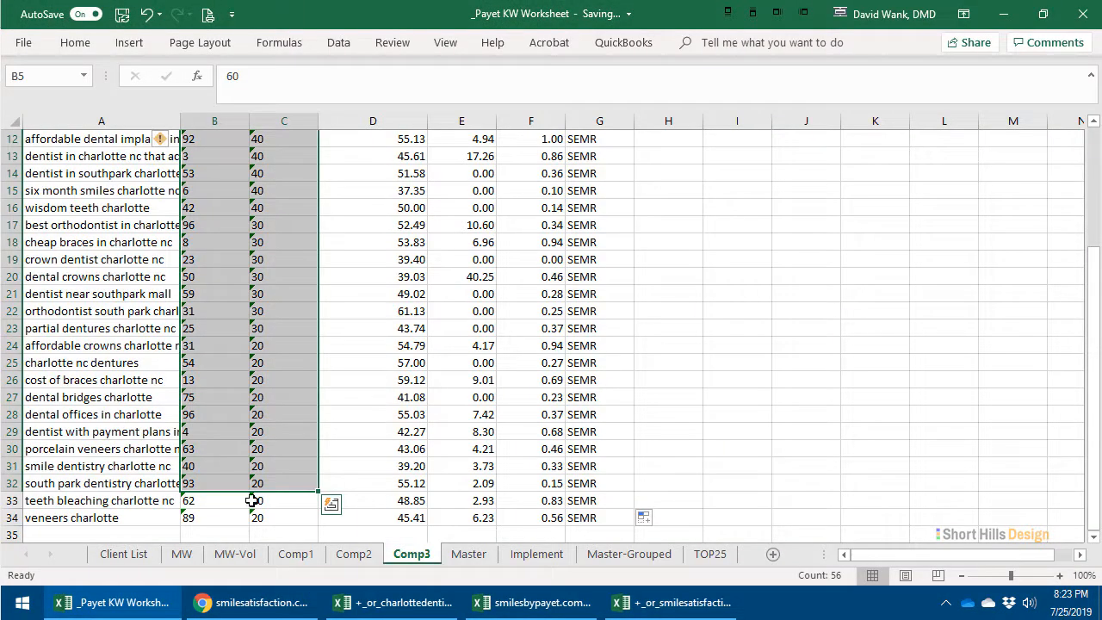
left_click_drag(293, 412, 300, 522)
left_click(170, 207)
scroll(212, 339, "up", 4)
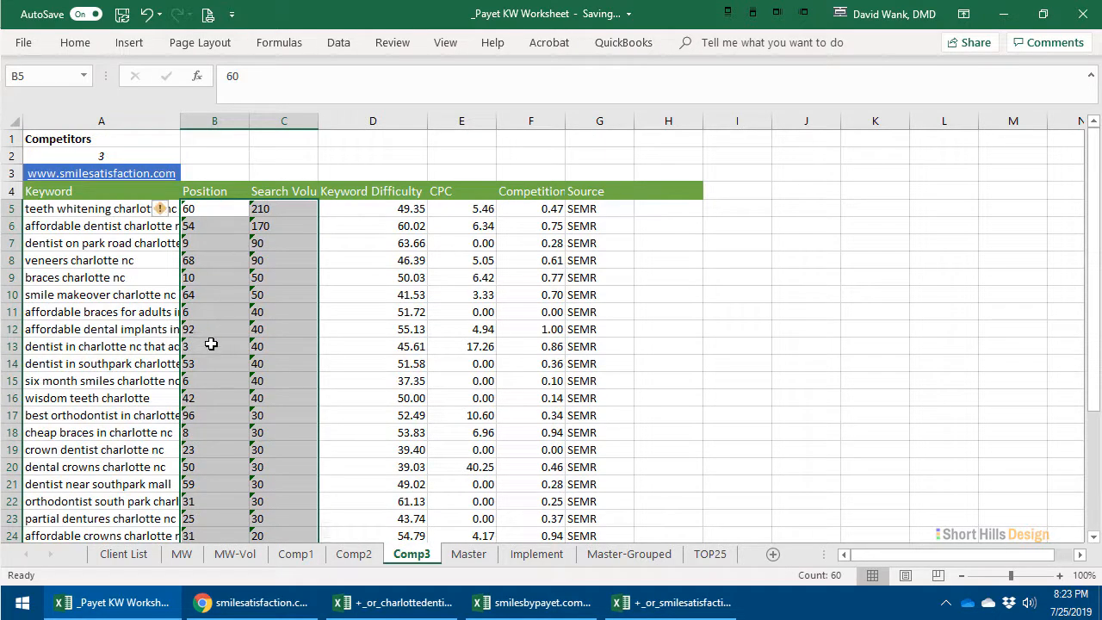
scroll(201, 266, "down", 2)
scroll(198, 258, "up", 2)
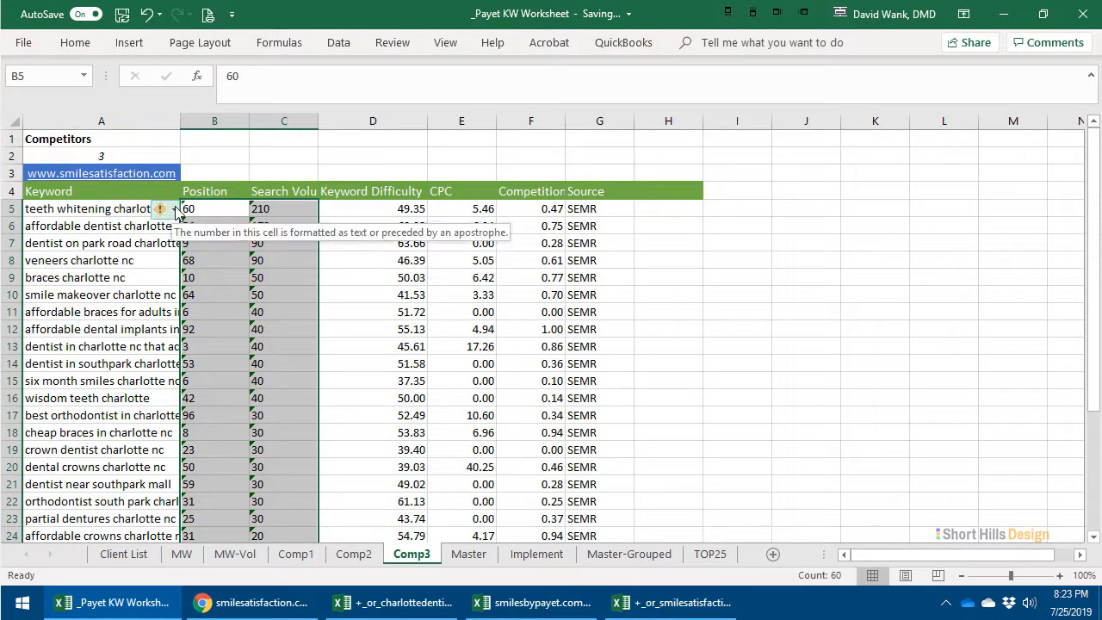
left_click(161, 210)
left_click(198, 259)
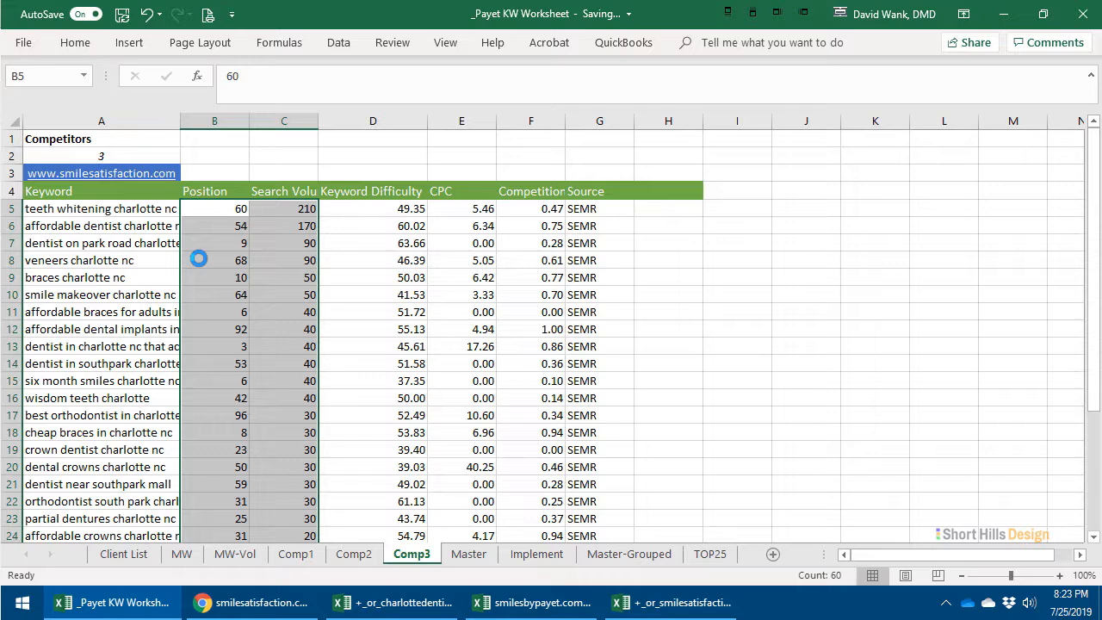
- Switch to the SEMrush Keyword Gap page in Chrome and move smilesbypayet.com from the second to the third domain field
left_click(254, 603)
scroll(410, 215, "up", 5)
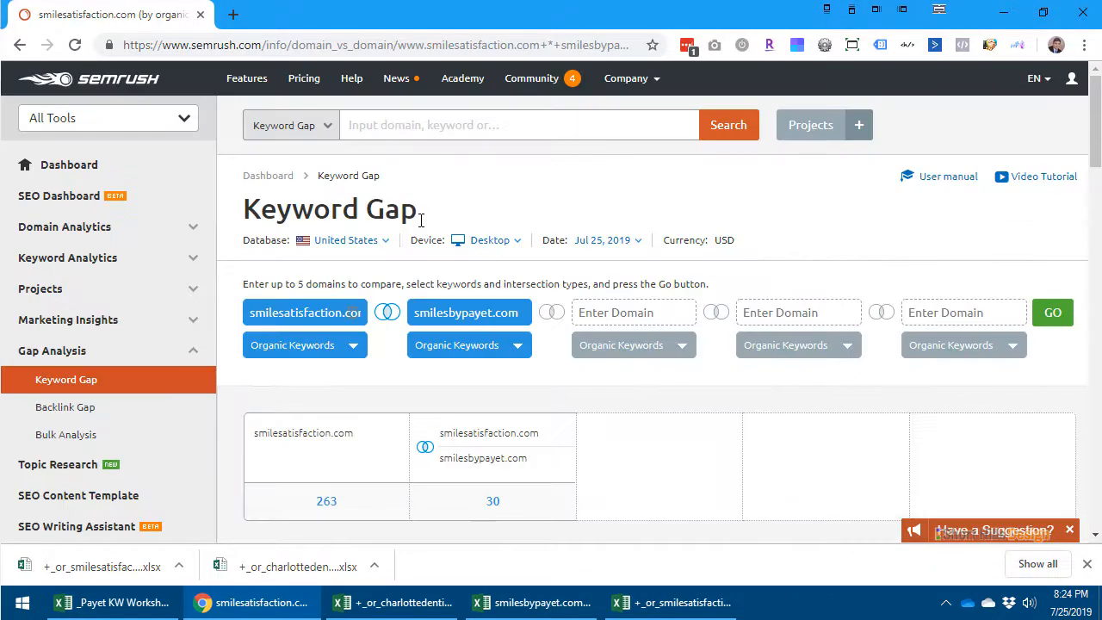
left_click_drag(415, 317, 501, 313)
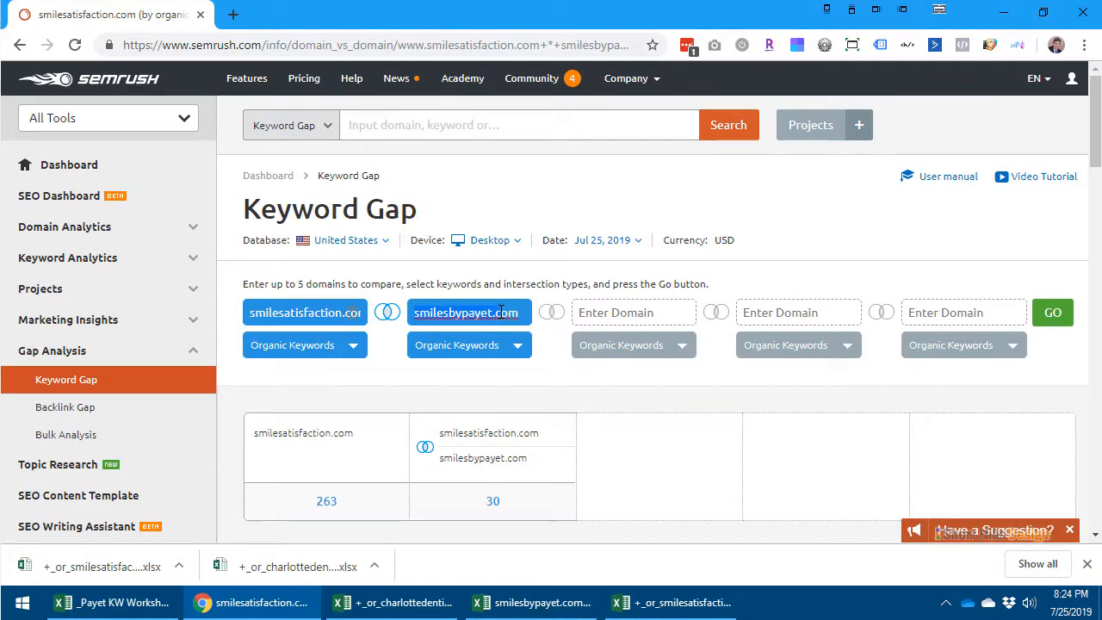
key("ctrl+x")
left_click(615, 312)
key("ctrl+v")
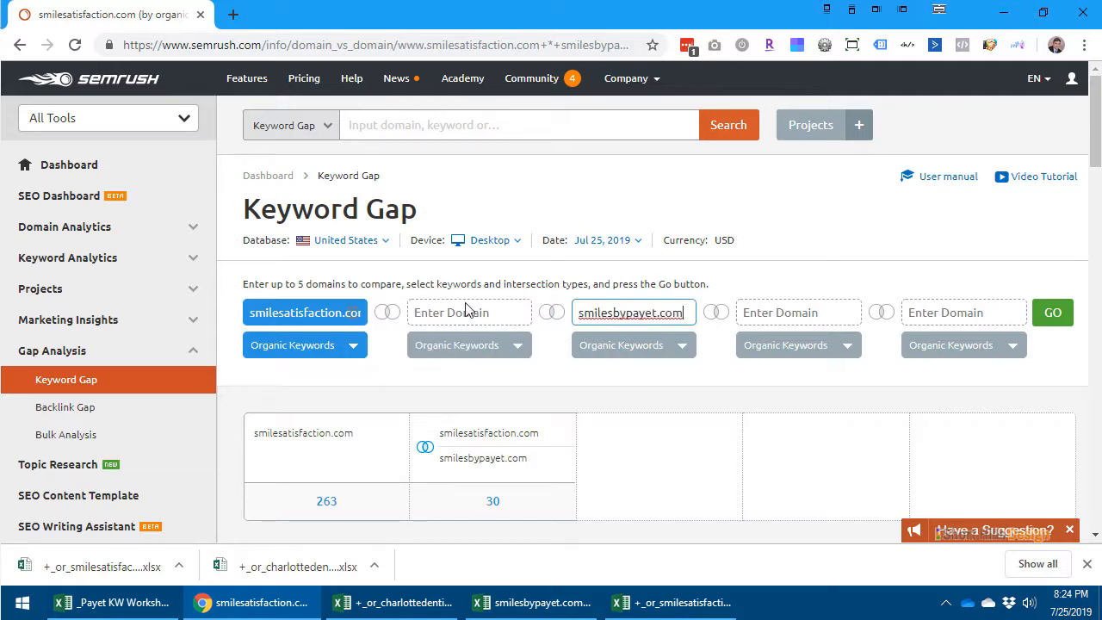
- Enter charlottedentistry.com as the second Keyword Gap domain and run the three-domain comparison
left_click(435, 316)
type("c")
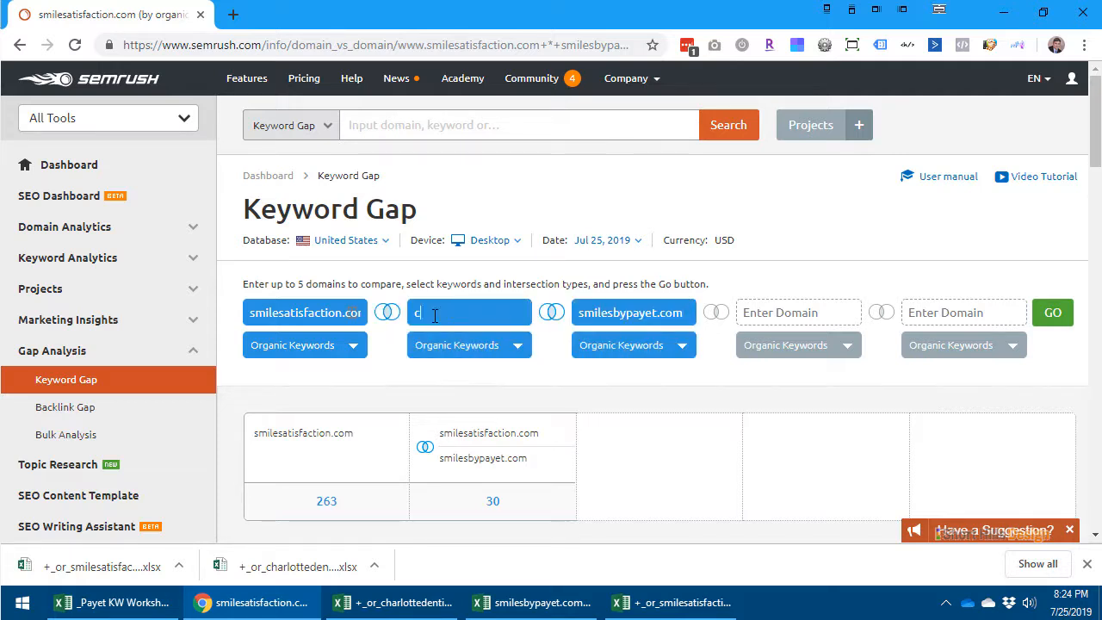
type("harlottedentistry")
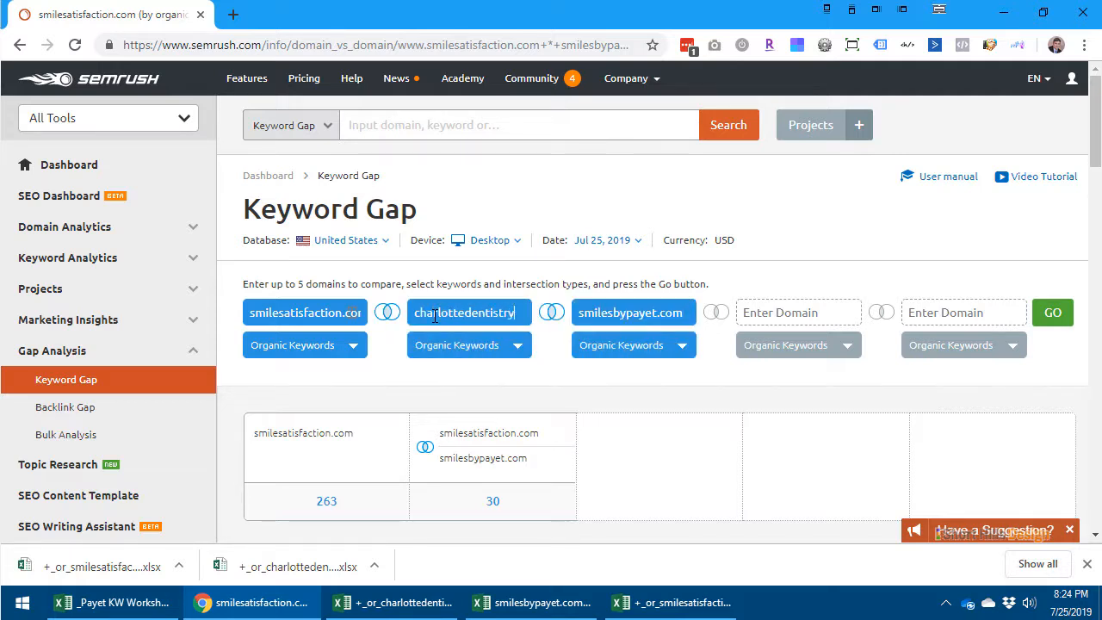
type(".com")
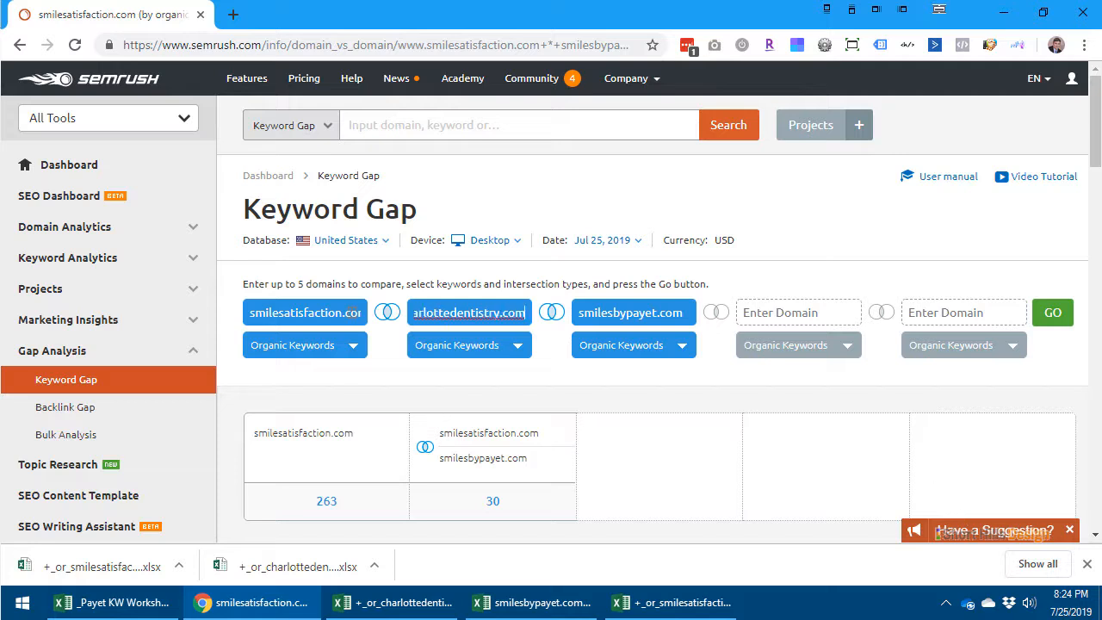
left_click(975, 215)
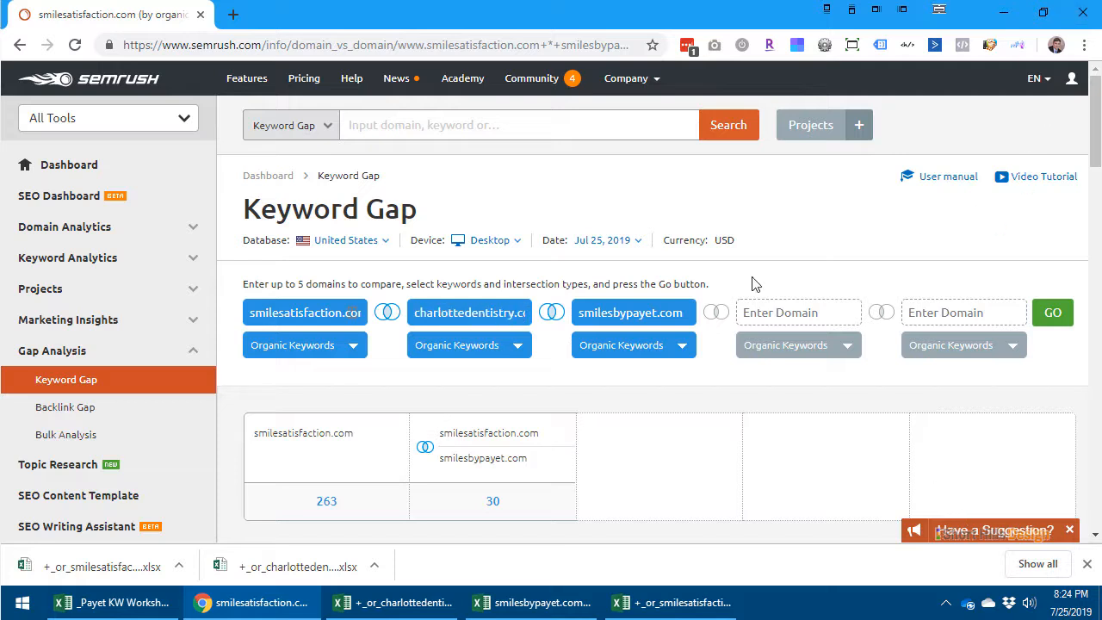
left_click(1051, 315)
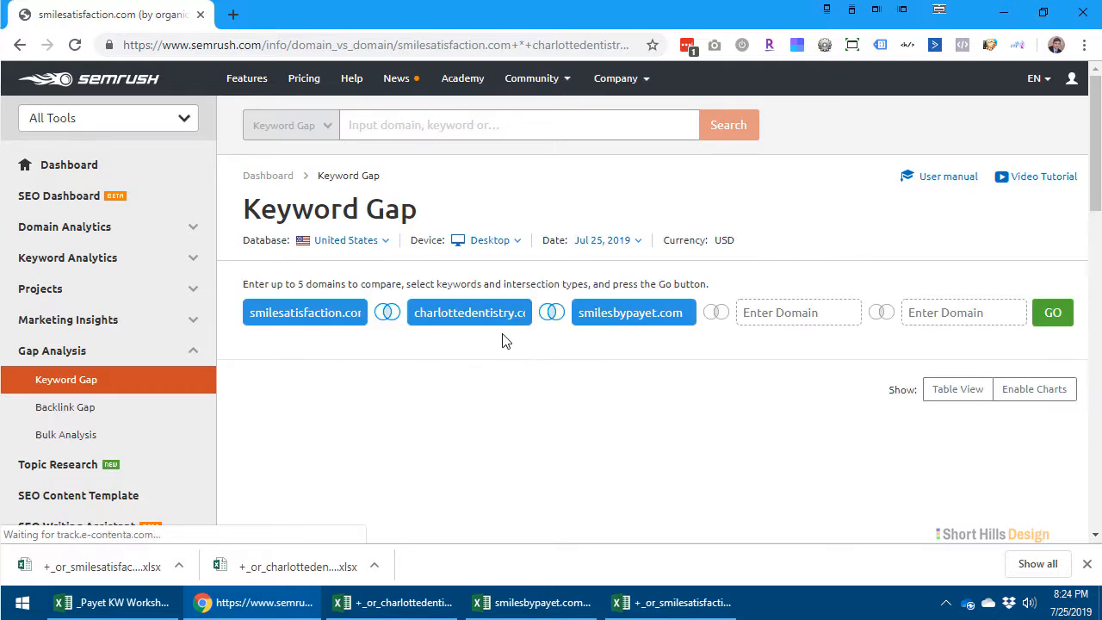
- Review the keywords shared by smilesatisfaction.com, charlottedentistry.com and smilesbypayet.com, examining each domain's positions and the search volumes
scroll(507, 337, "down", 5)
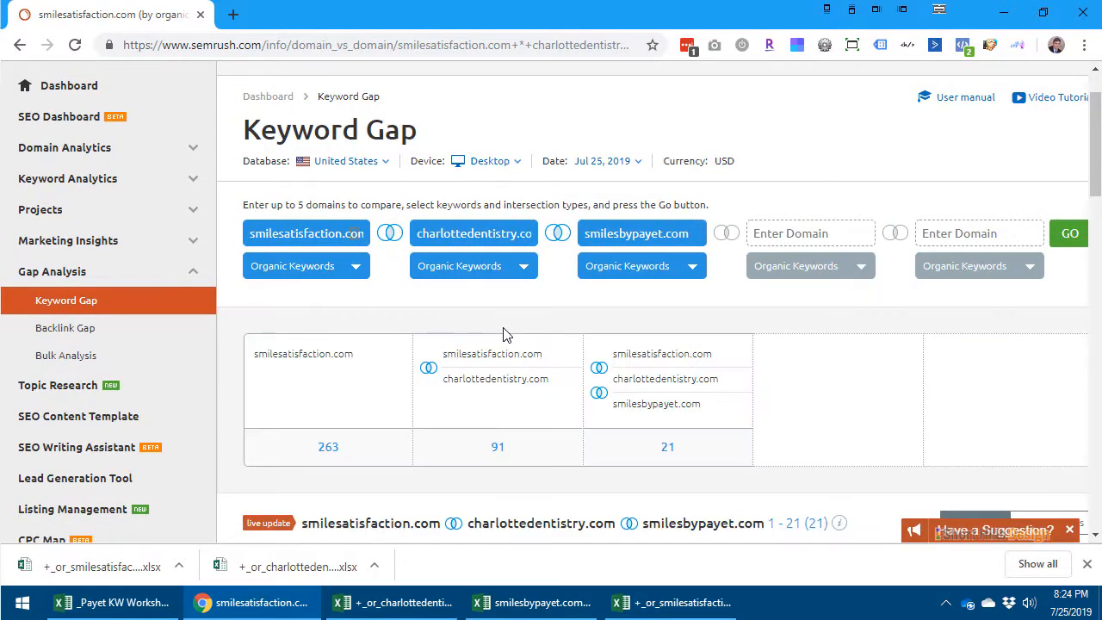
scroll(506, 334, "down", 8)
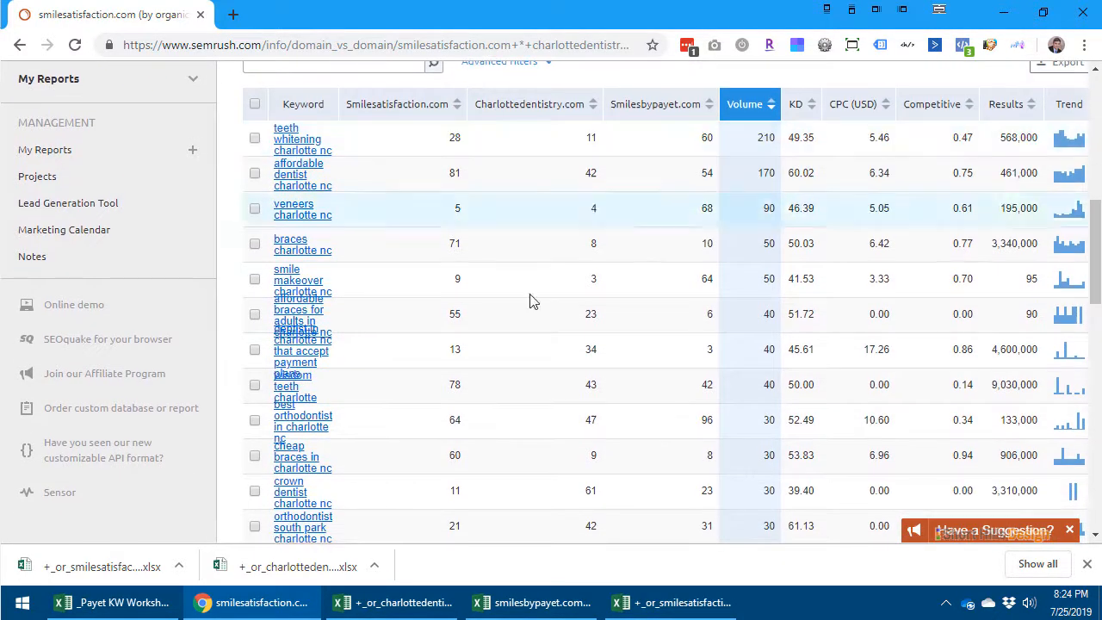
scroll(602, 387, "up", 3)
scroll(603, 391, "down", 3)
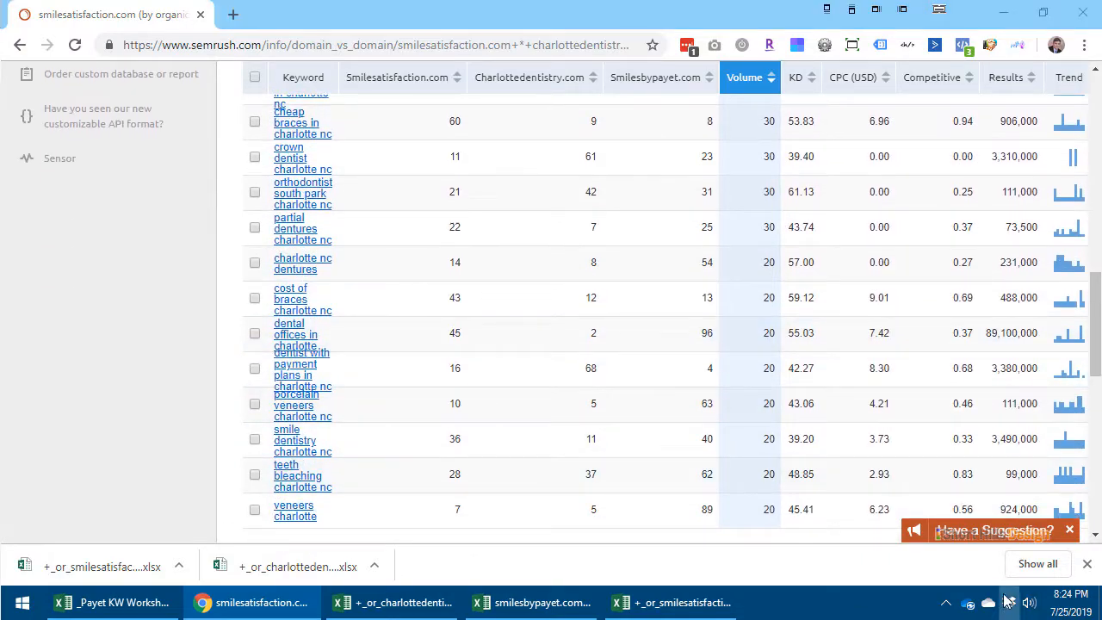
scroll(799, 447, "up", 7)
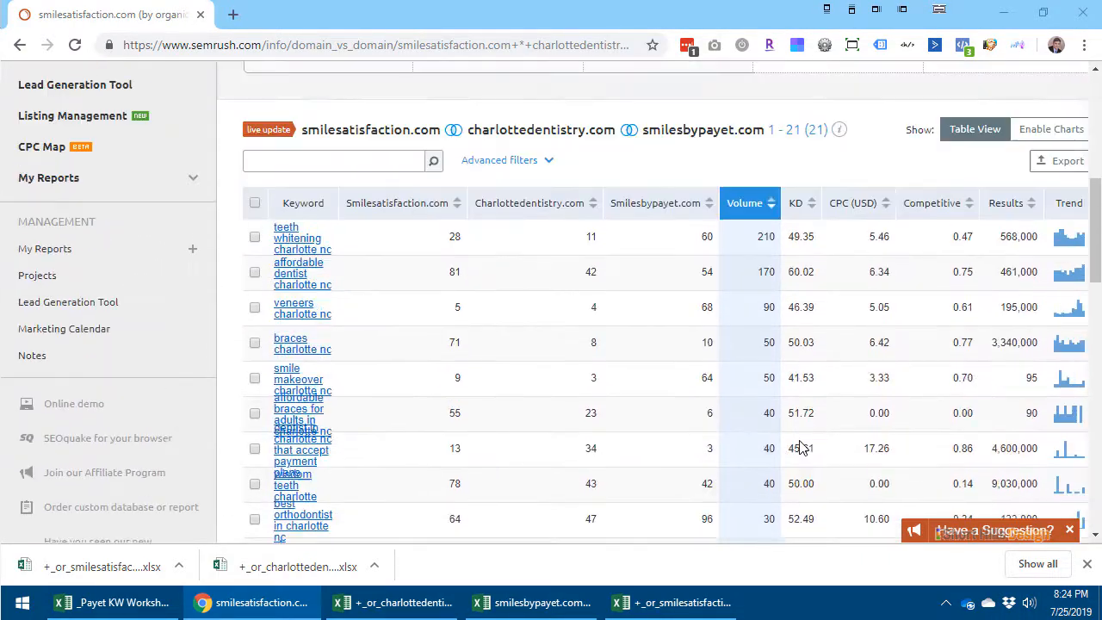
scroll(598, 443, "down", 2)
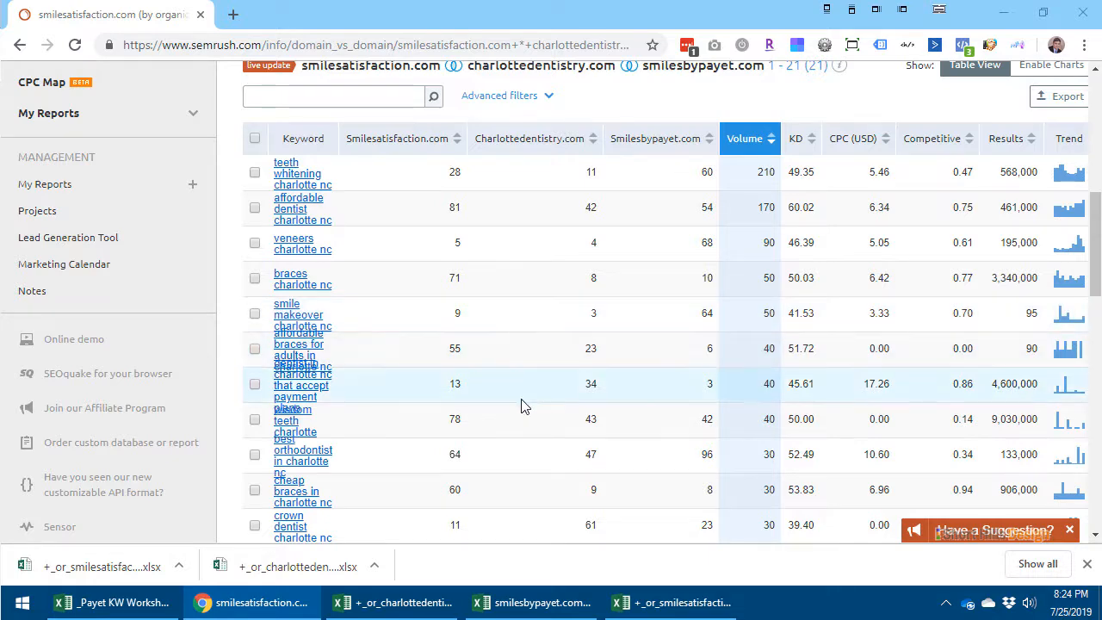
scroll(476, 430, "down", 5)
scroll(476, 430, "up", 10)
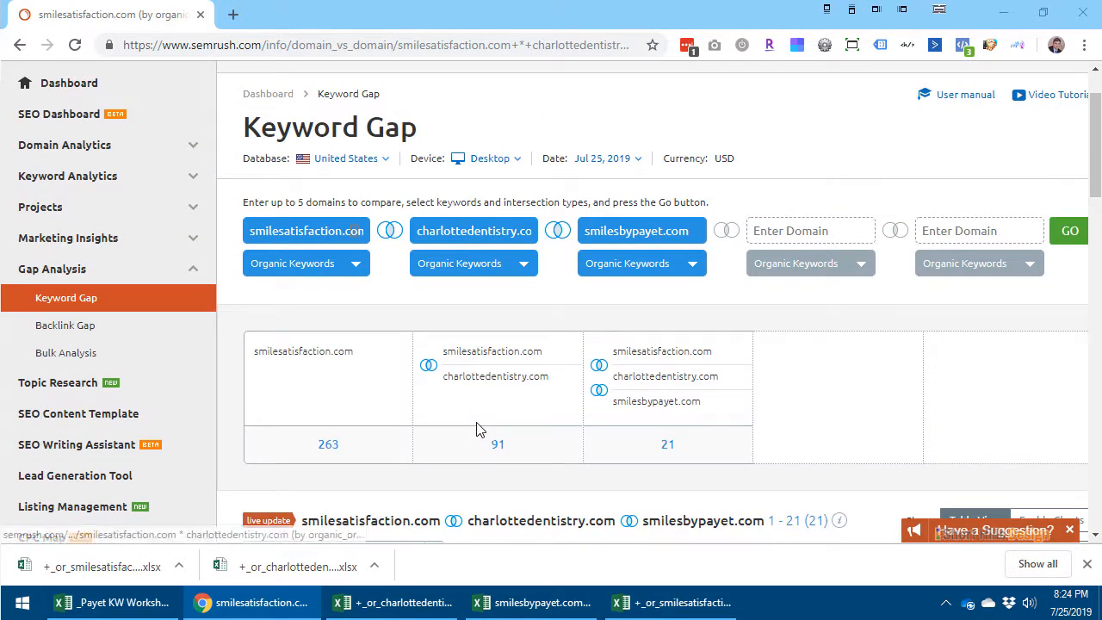
- Move smilesbypayet.com from the third to the fourth Keyword Gap domain field
double_click(647, 234)
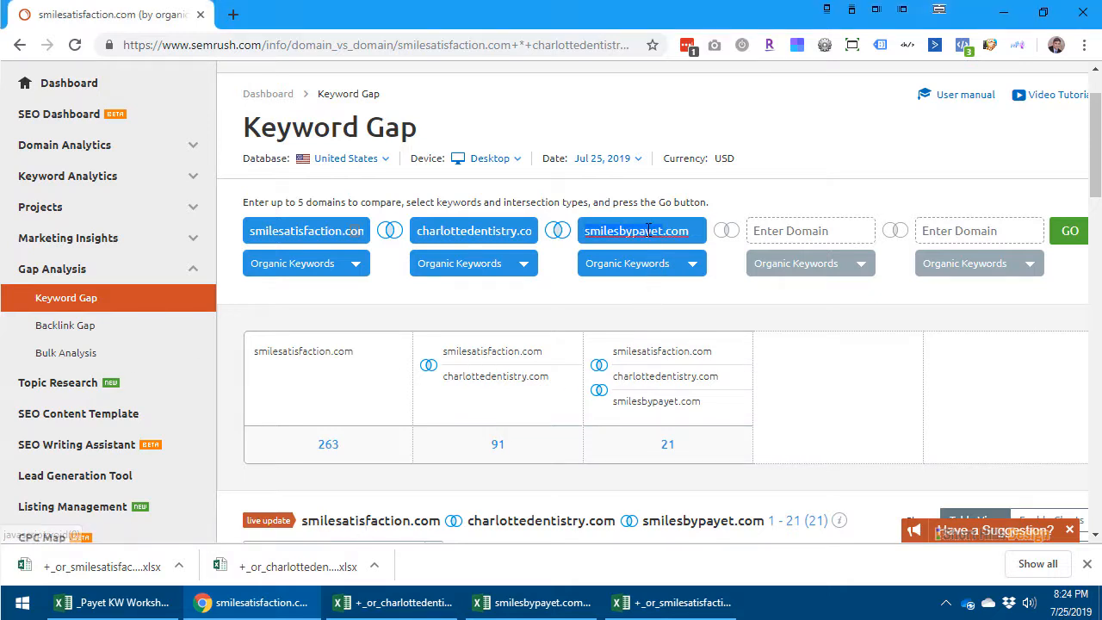
key("ctrl+x")
left_click(787, 231)
key("ctrl+v")
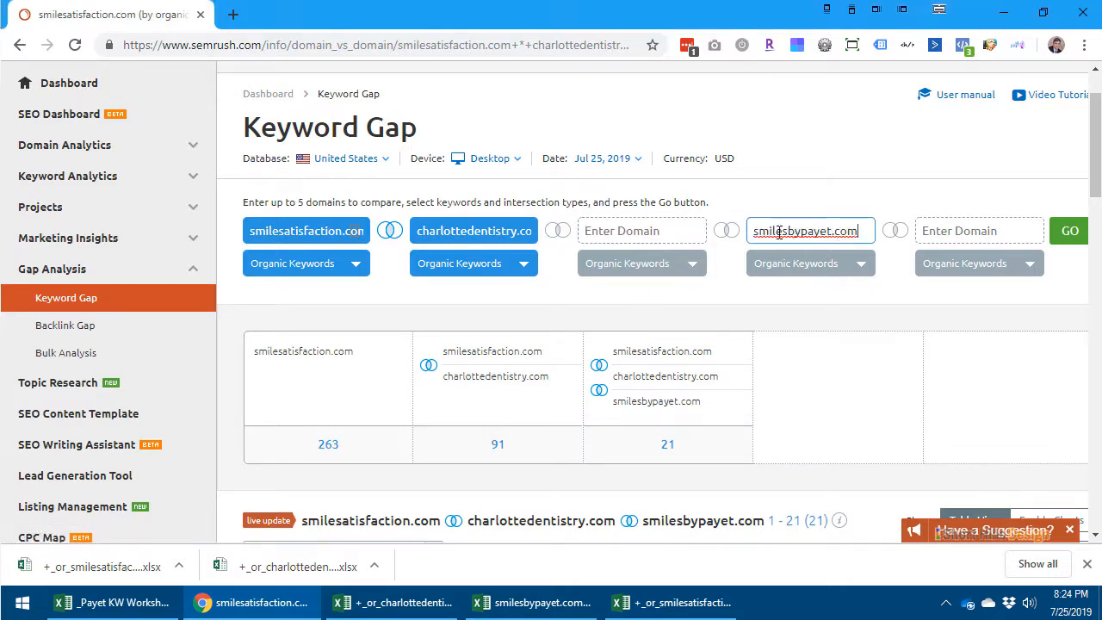
- Enter dentalcarecharlotte.com as the third domain, run the four-domain comparison and review the common keywords
left_click(636, 232)
key("ctrl+v")
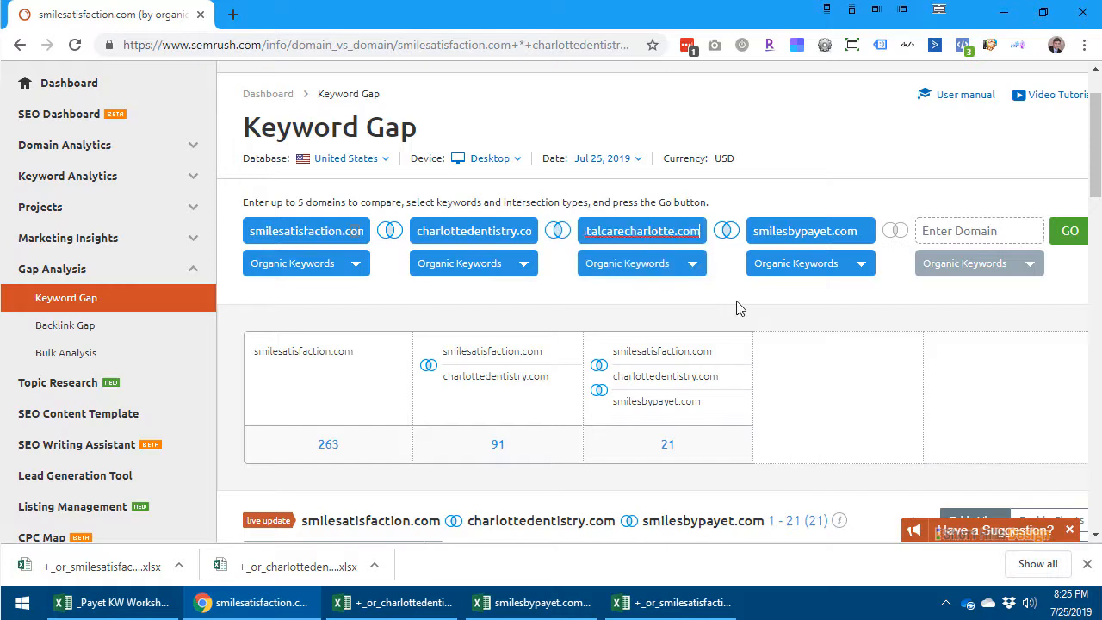
left_click(1073, 232)
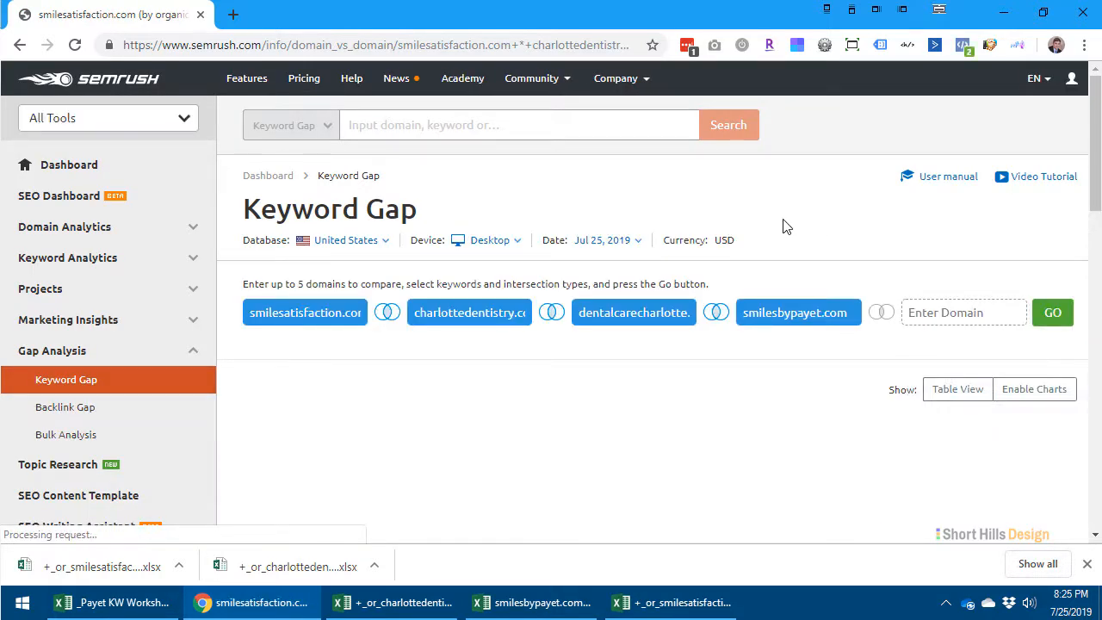
scroll(777, 225, "down", 5)
scroll(760, 274, "down", 3)
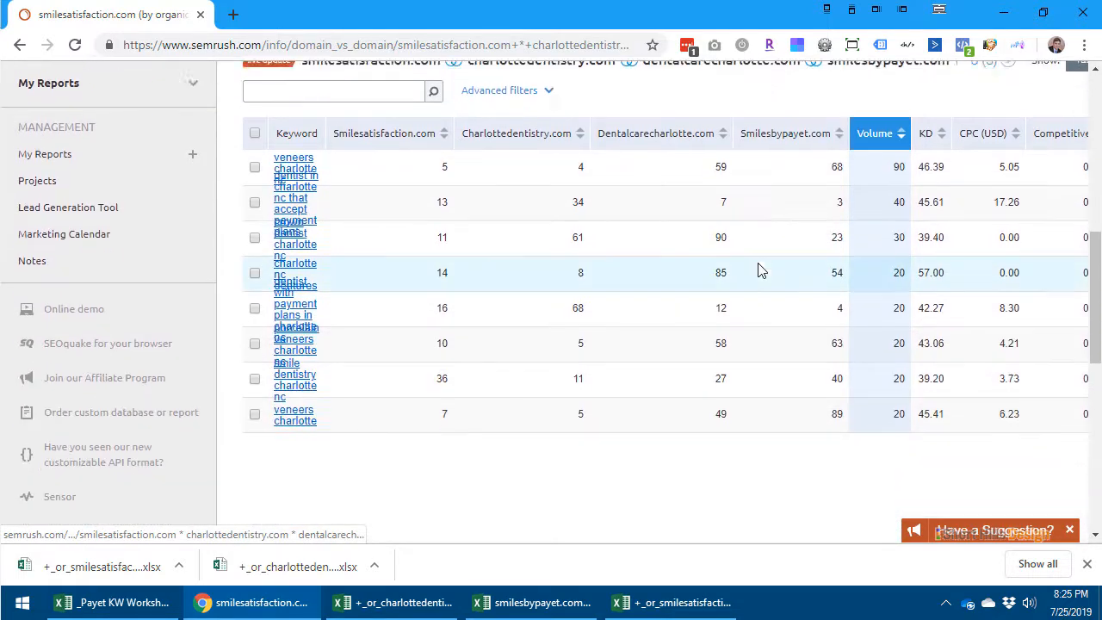
scroll(760, 268, "up", 4)
scroll(757, 266, "up", 1)
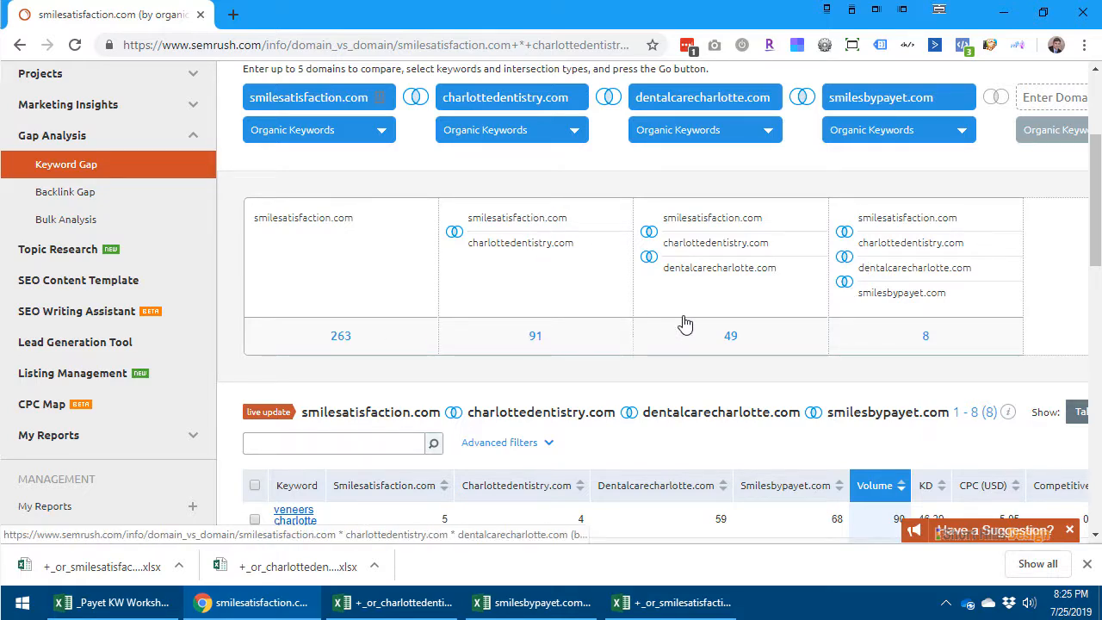
- Examine the domain positions and search volumes of the keywords shared by all four compared domains
scroll(985, 344, "down", 4)
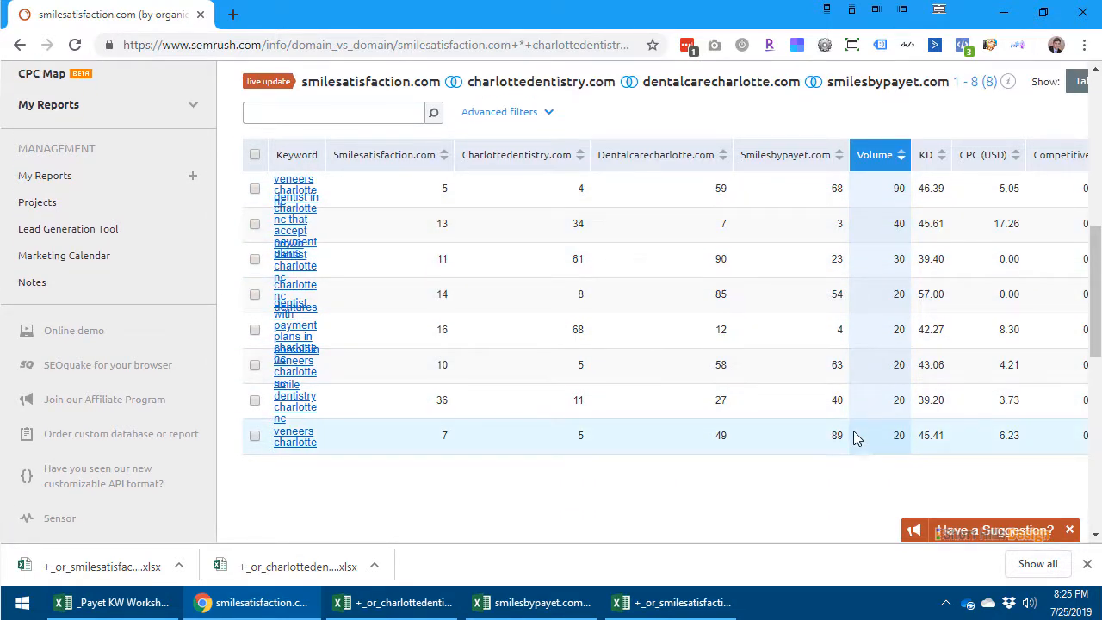
scroll(856, 434, "up", 1)
scroll(864, 436, "up", 6)
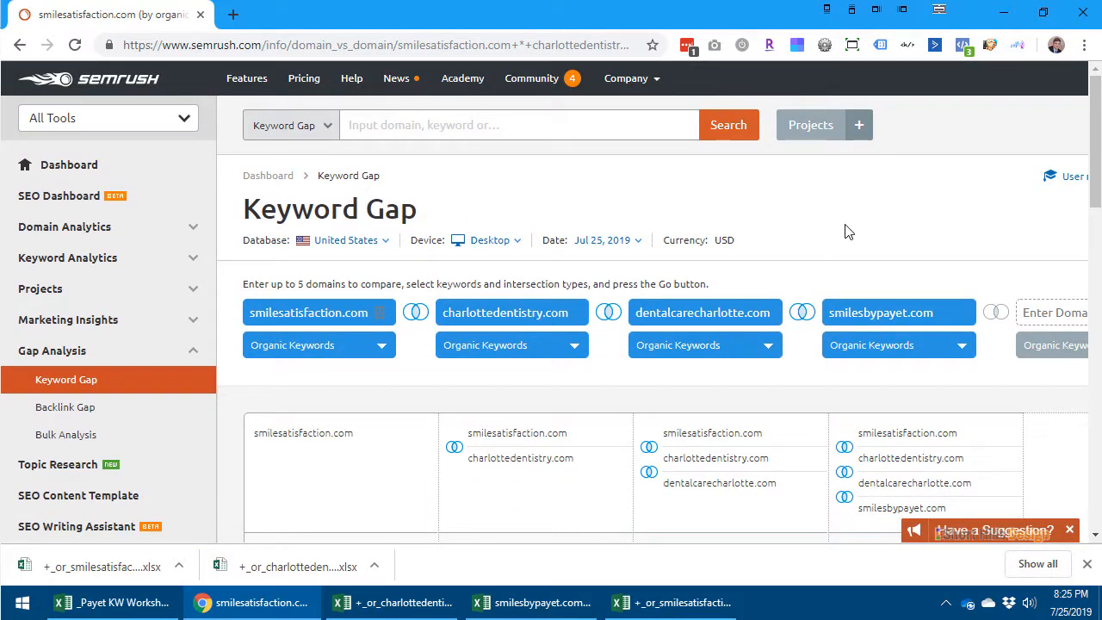
scroll(848, 230, "down", 6)
scroll(515, 172, "up", 4)
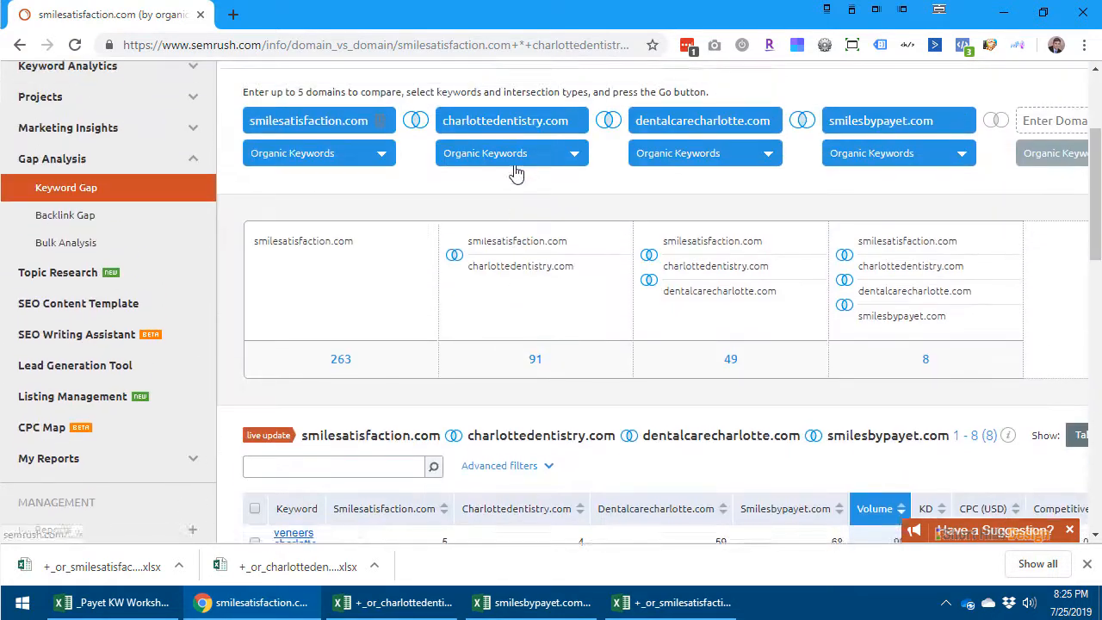
scroll(377, 241, "up", 2)
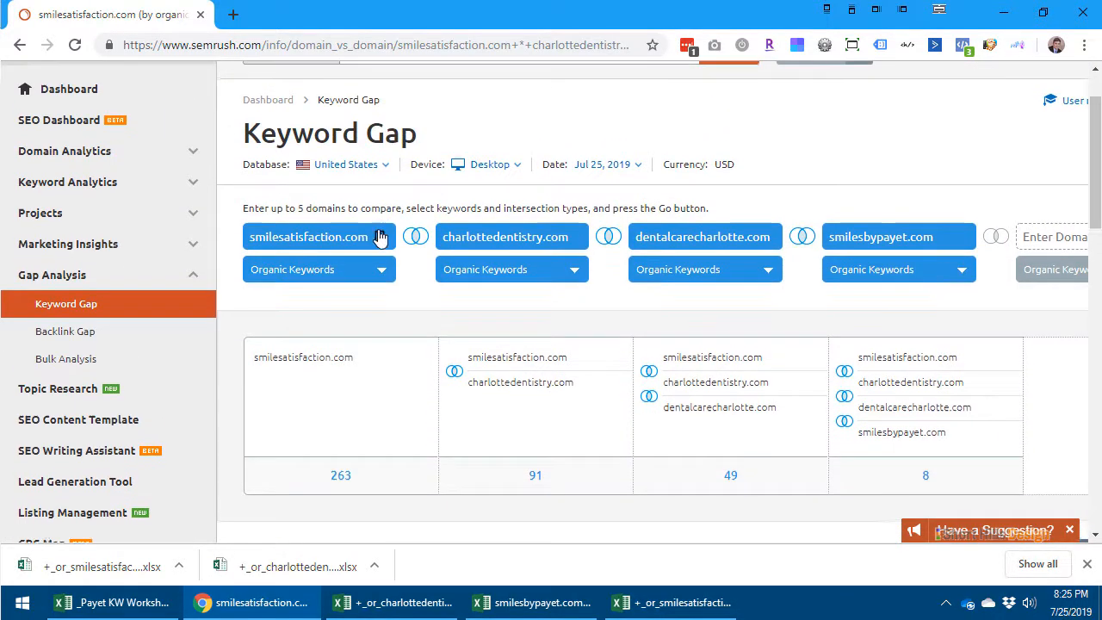
- Remove smilesatisfaction.com and charlottedentistry.com from Keyword Gap and run the comparison of dentalcarecharlotte.com with smilesbypayet.com
left_click_drag(380, 238, 230, 233)
key("BackSpace")
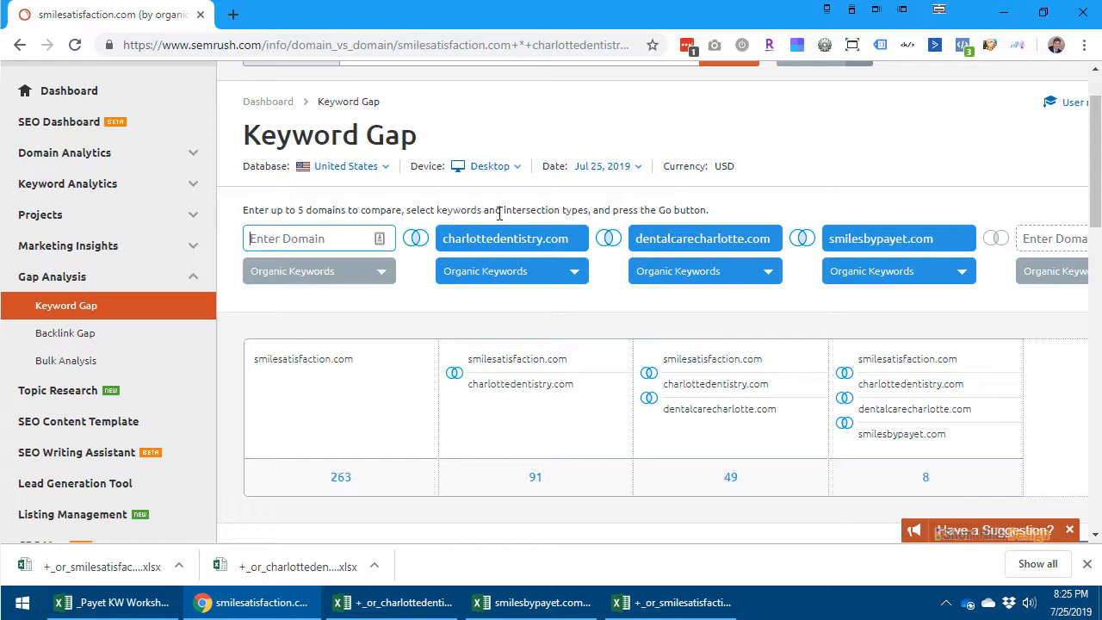
double_click(504, 244)
key("BackSpace")
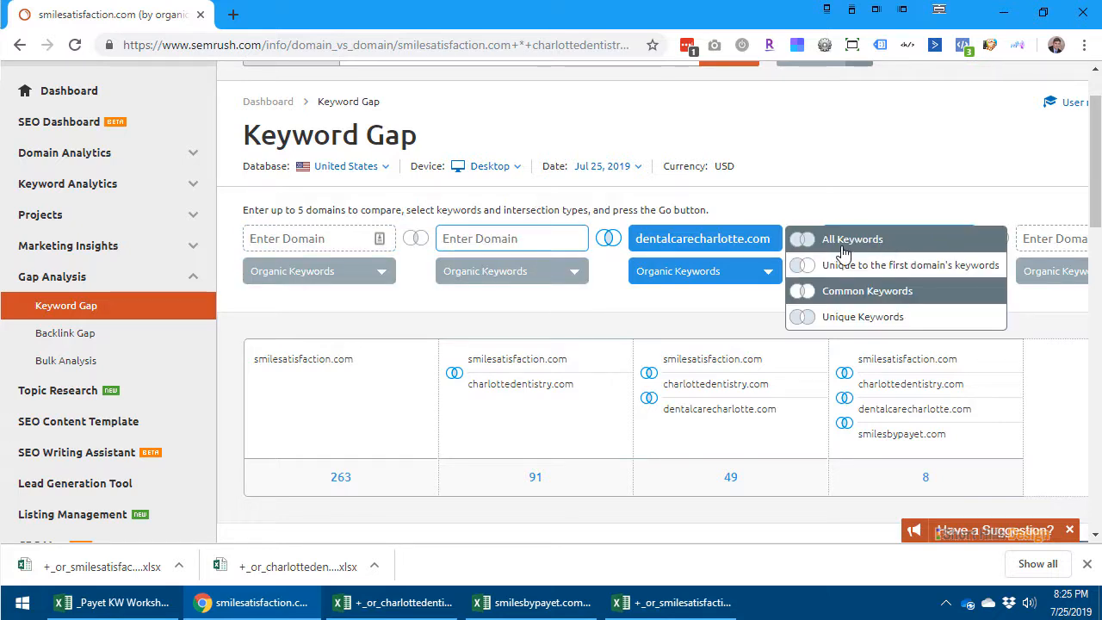
left_click(816, 182)
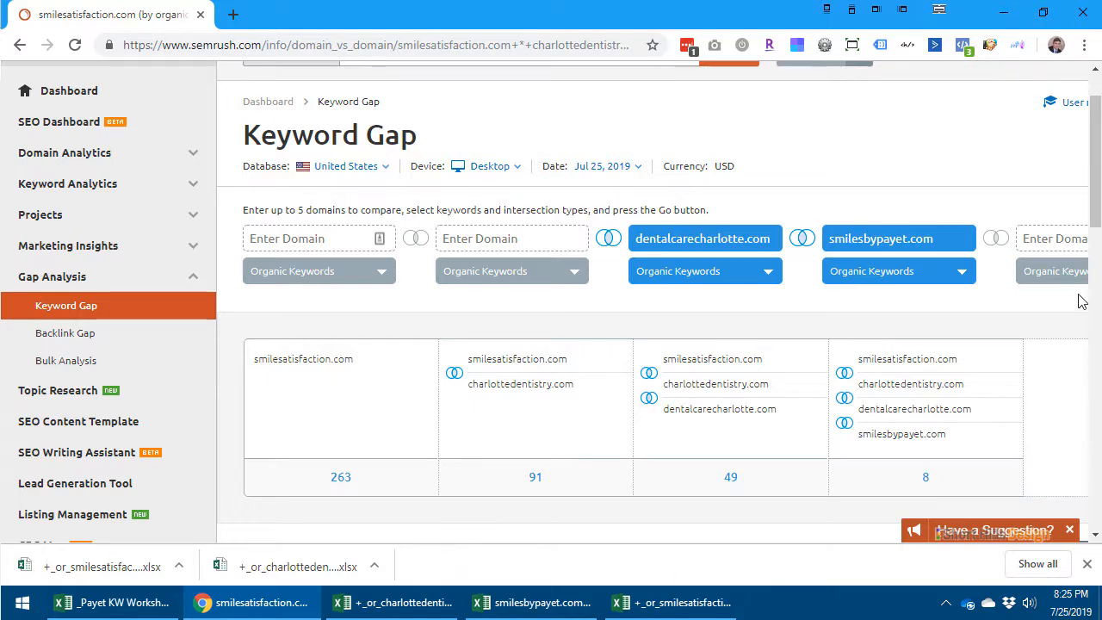
left_click_drag(1058, 313, 1101, 312)
left_click(1043, 247)
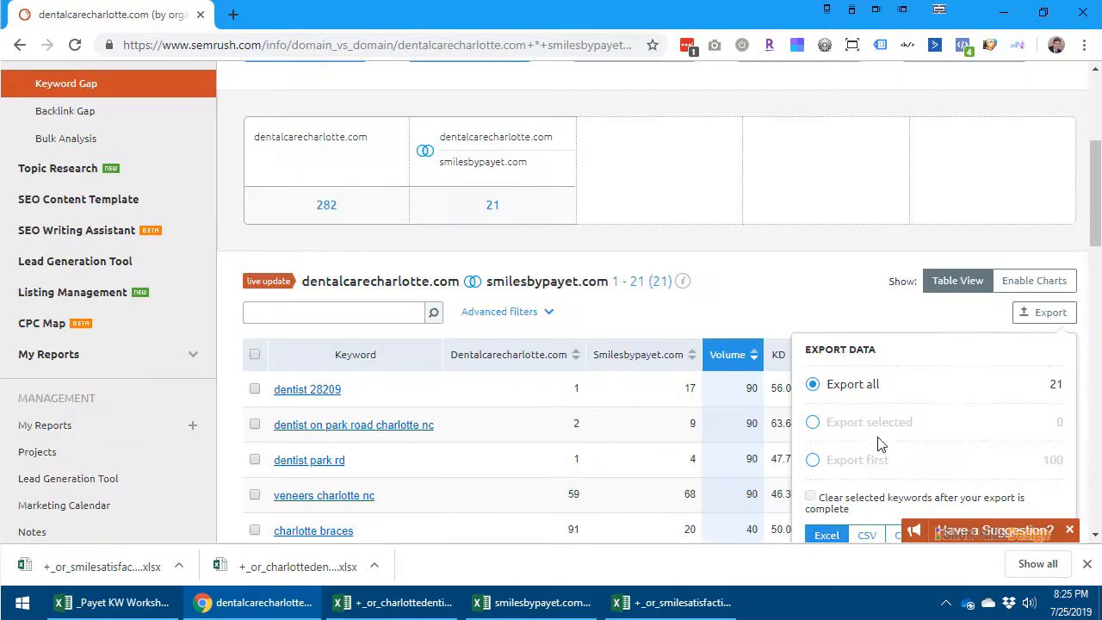
- Export all keywords common to dentalcarecharlotte.com and smilesbypayet.com in Excel format and open the downloaded file
scroll(875, 442, "down", 2)
left_click(1041, 377)
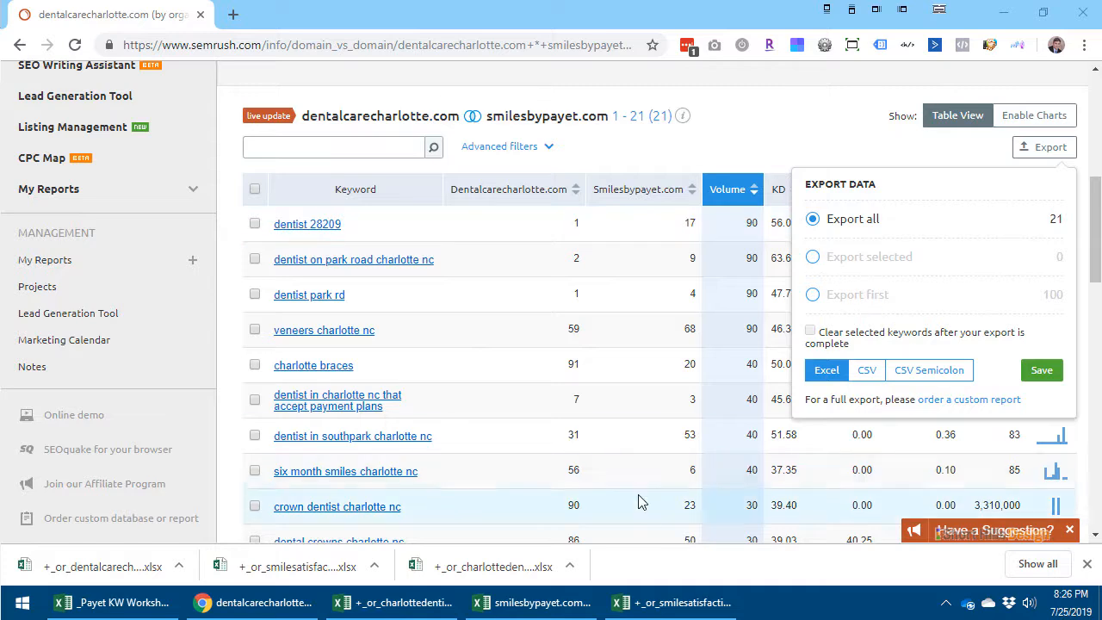
left_click(85, 575)
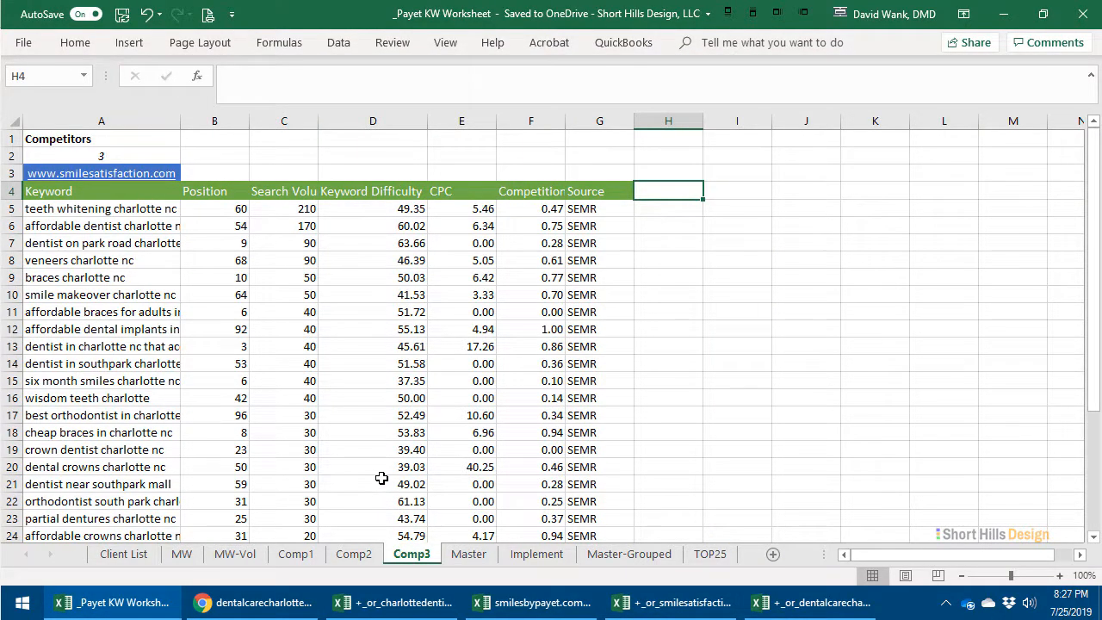
left_click(297, 555)
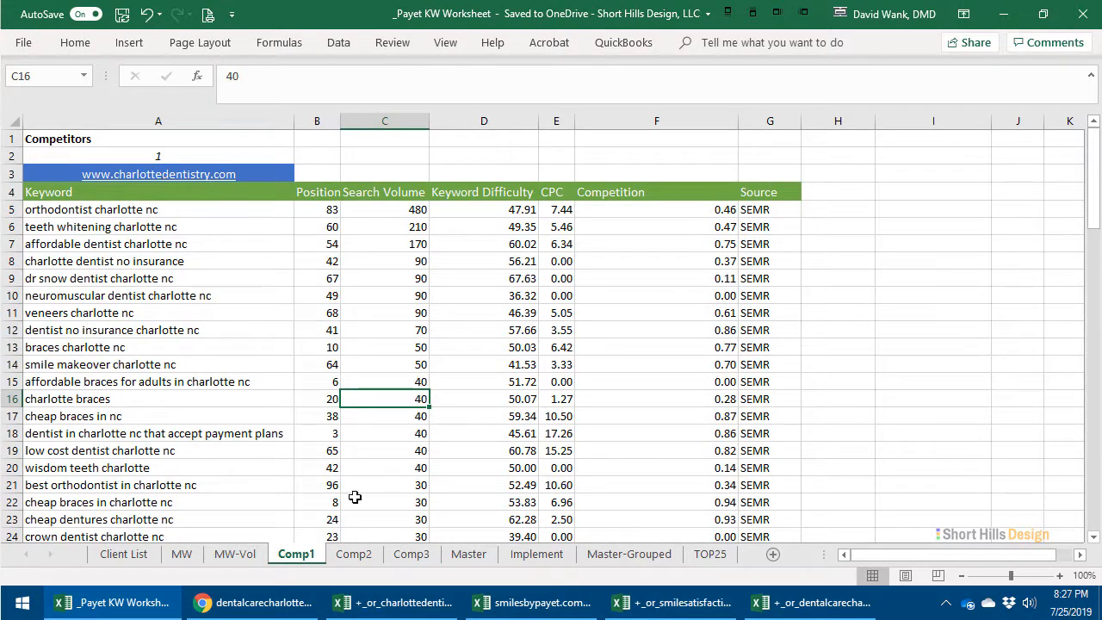
left_click(353, 556)
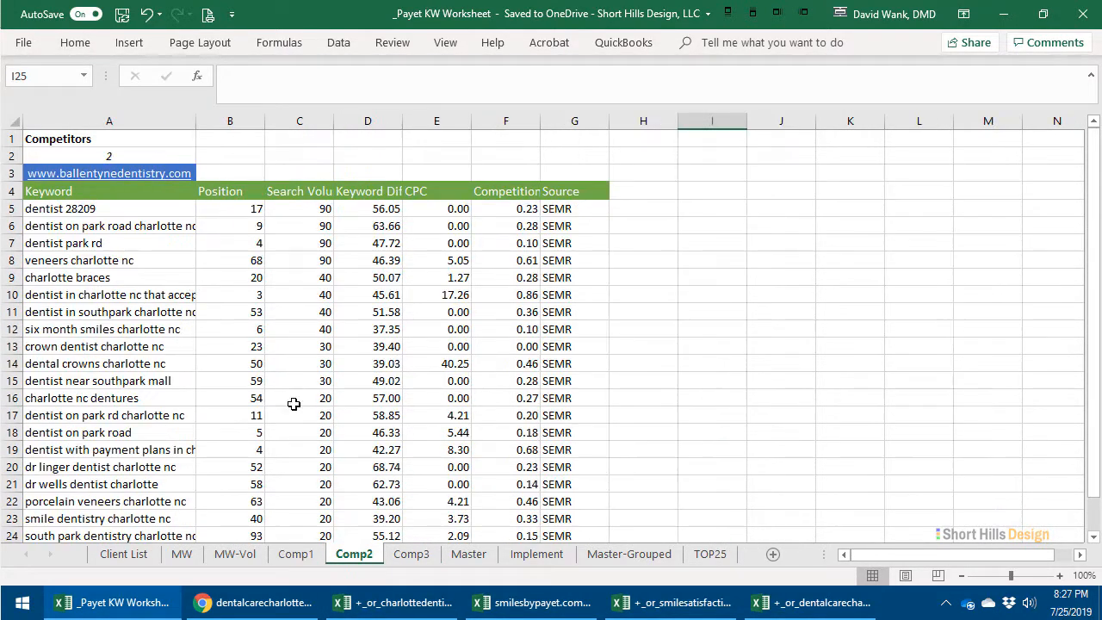
left_click(108, 177)
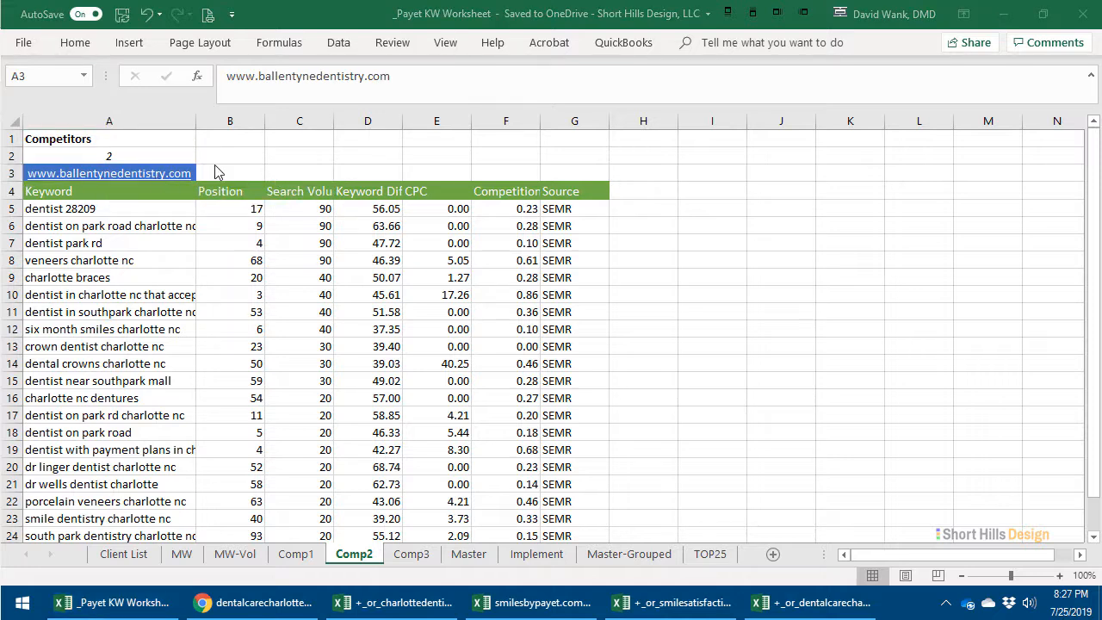
type("www.")
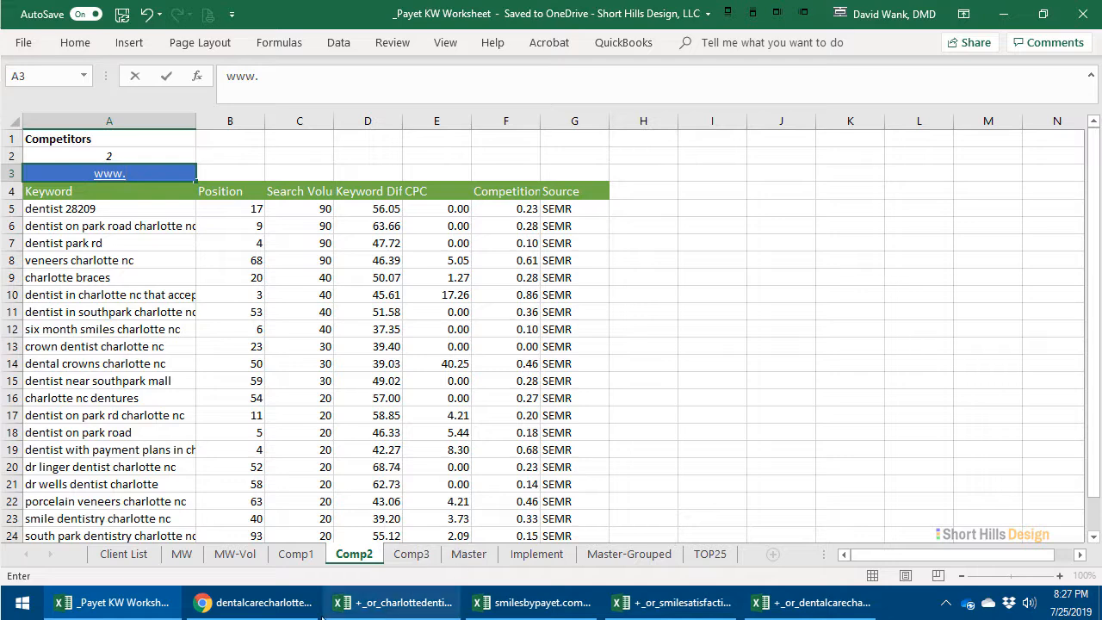
left_click(315, 612)
left_click(159, 605)
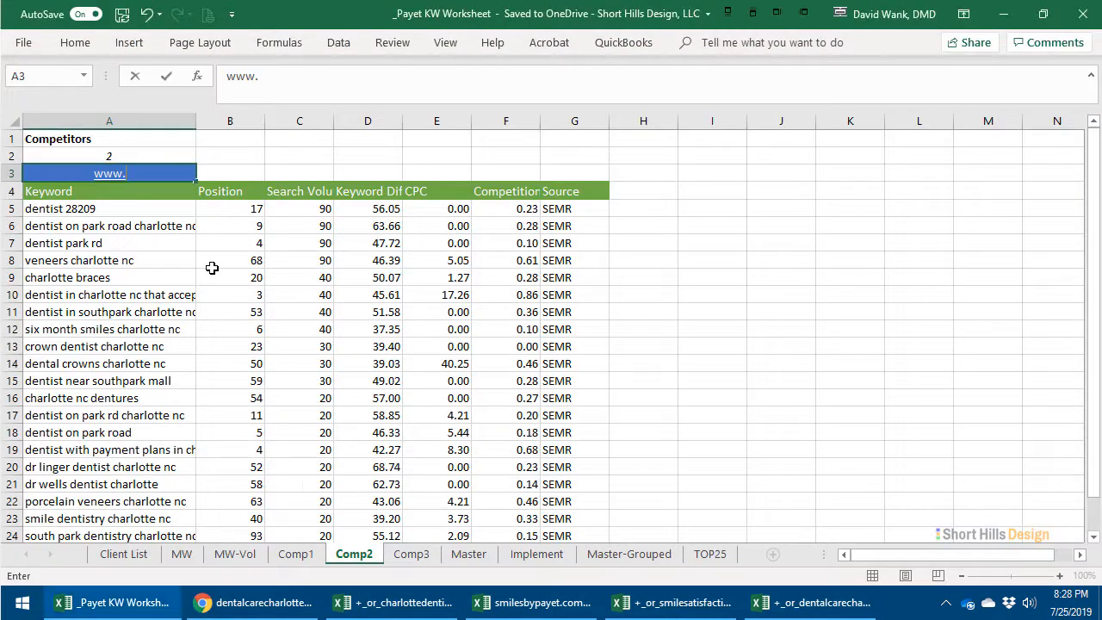
key("Escape")
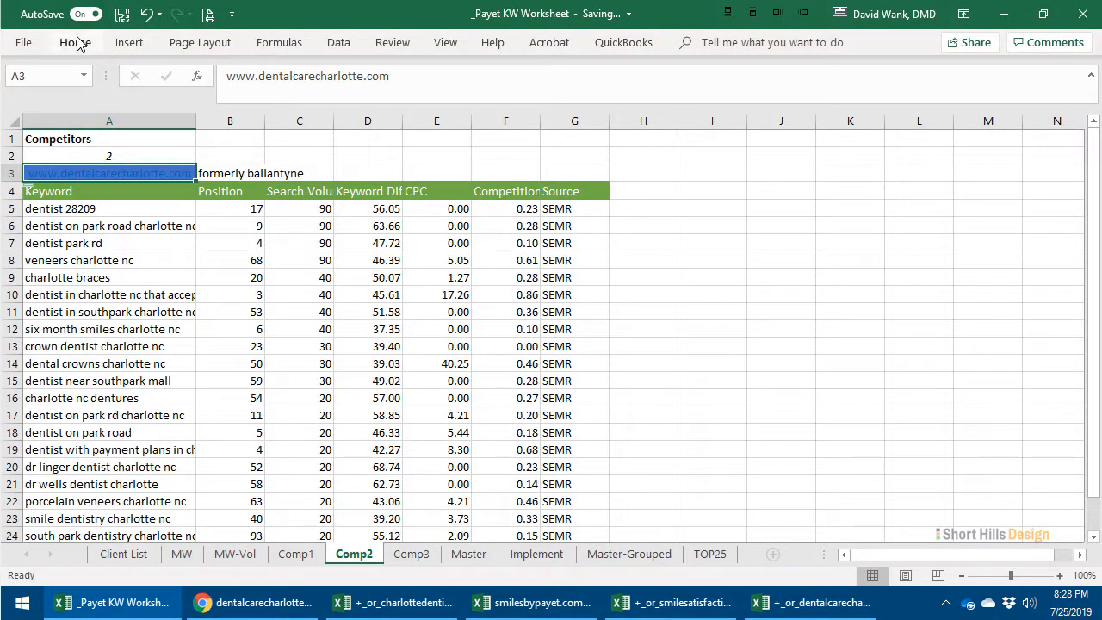
left_click(75, 42)
left_click(236, 100)
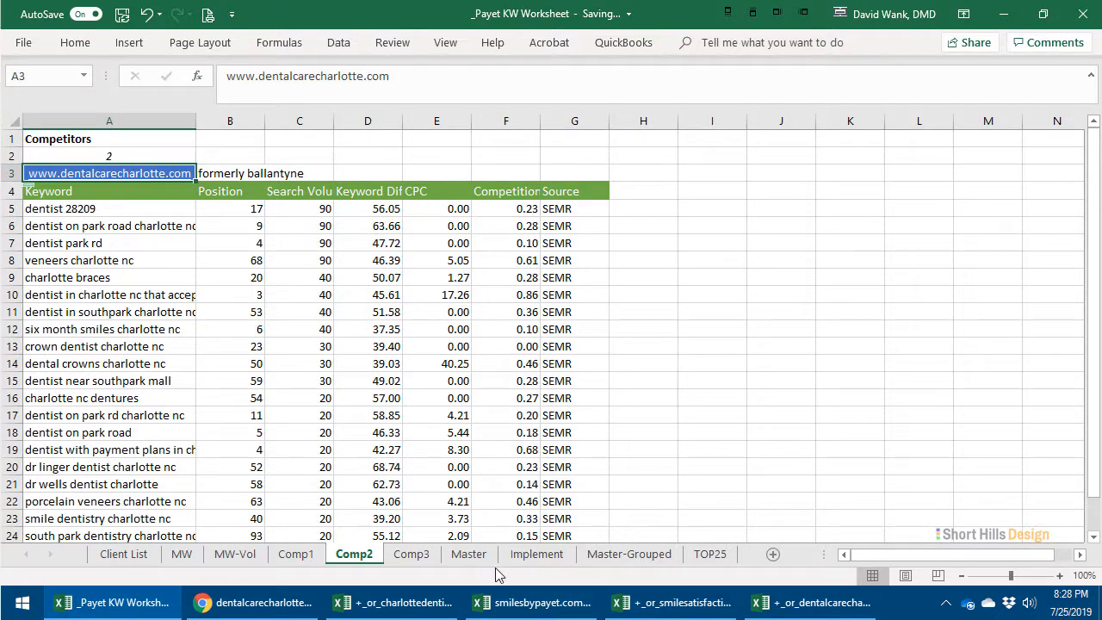
- Look through the MW-Vol and competitor sheets and narrow the Keyword Difficulty column on the Comp3 sheet
left_click(247, 556)
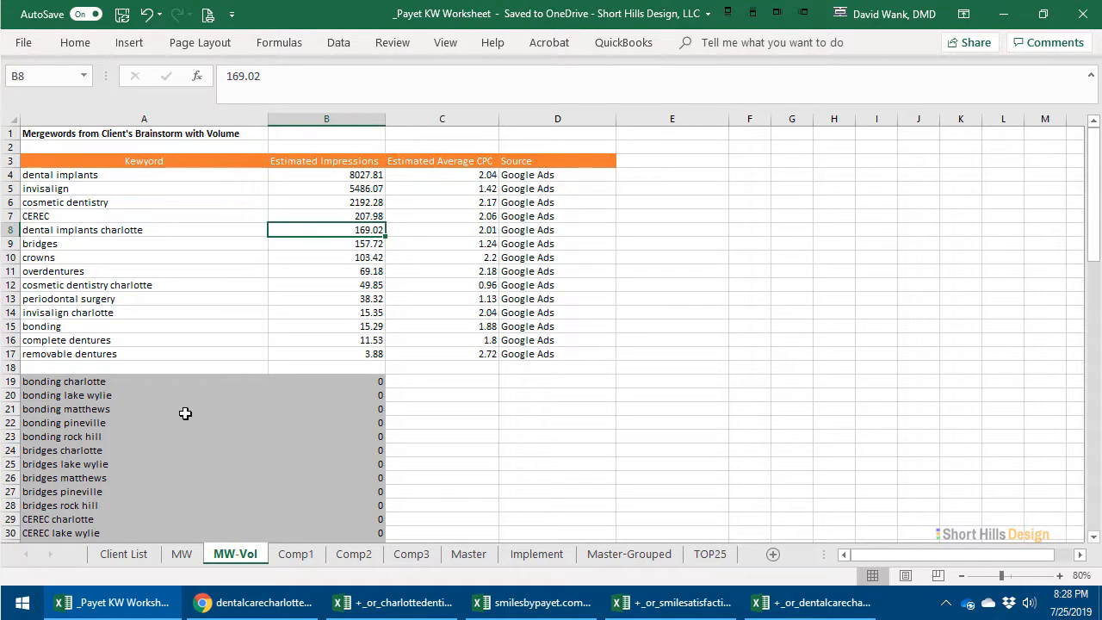
left_click(298, 556)
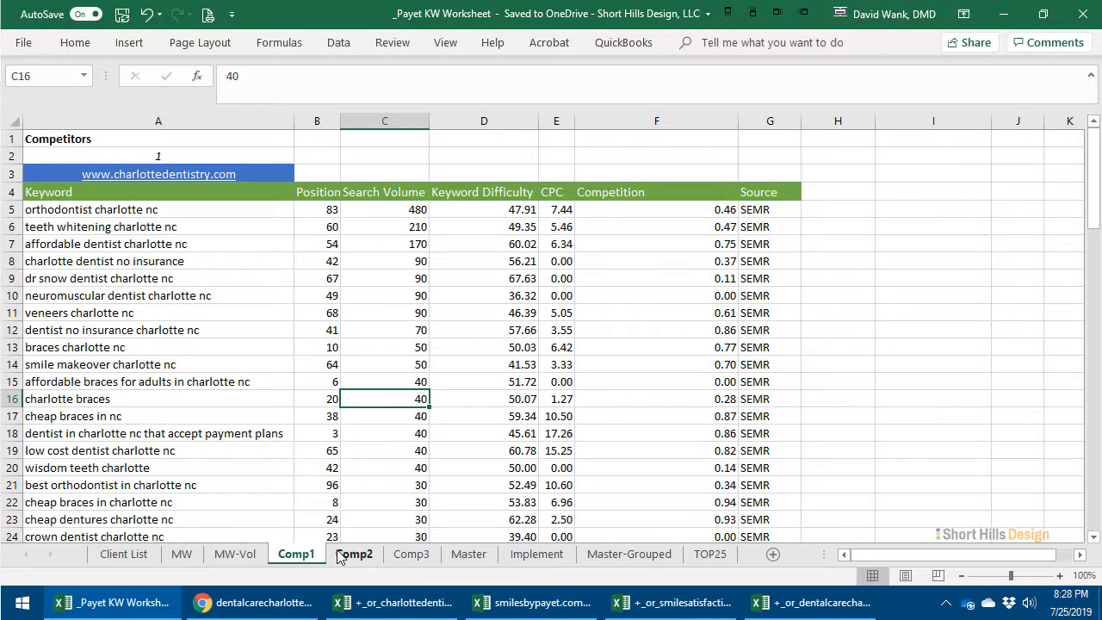
left_click(340, 556)
left_click(399, 556)
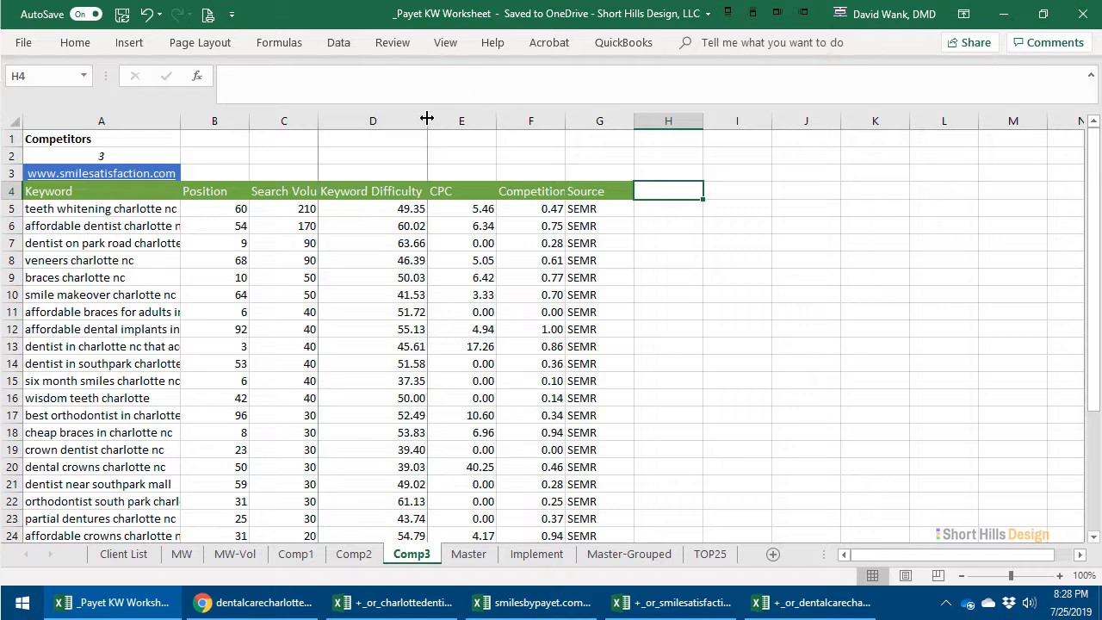
left_click_drag(429, 123, 395, 122)
- Switch to SEMrush, move smilesbypayet.com to the fifth Keyword Gap field behind charlottedentist.com, smilesatisfaction.com and charlottedentistry.com, and run the comparison
key("alt+Tab")
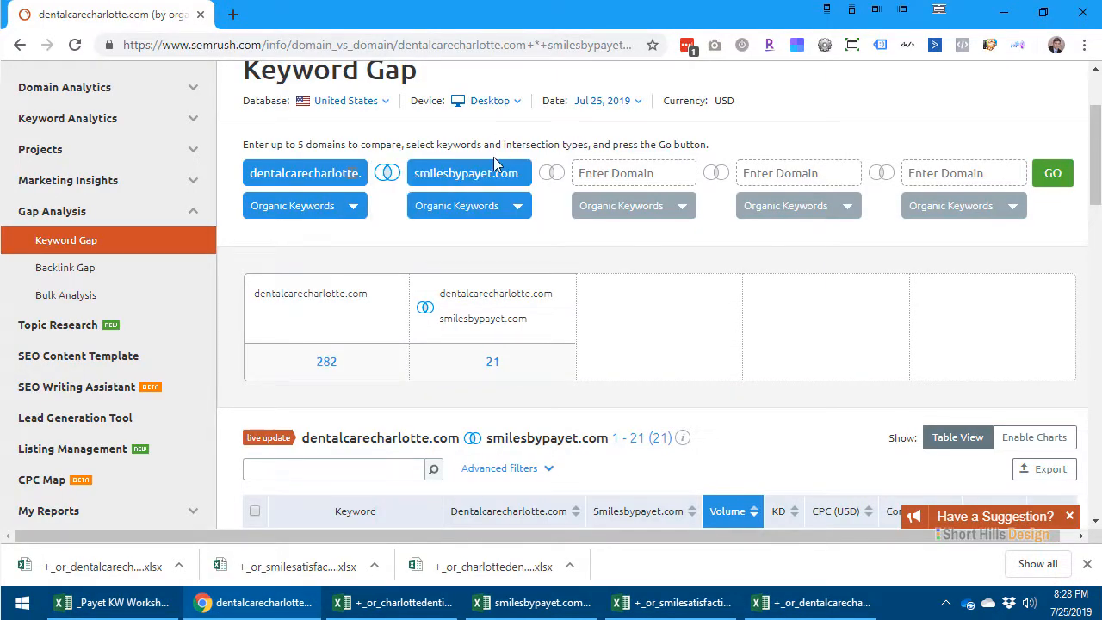
left_click_drag(521, 172, 377, 178)
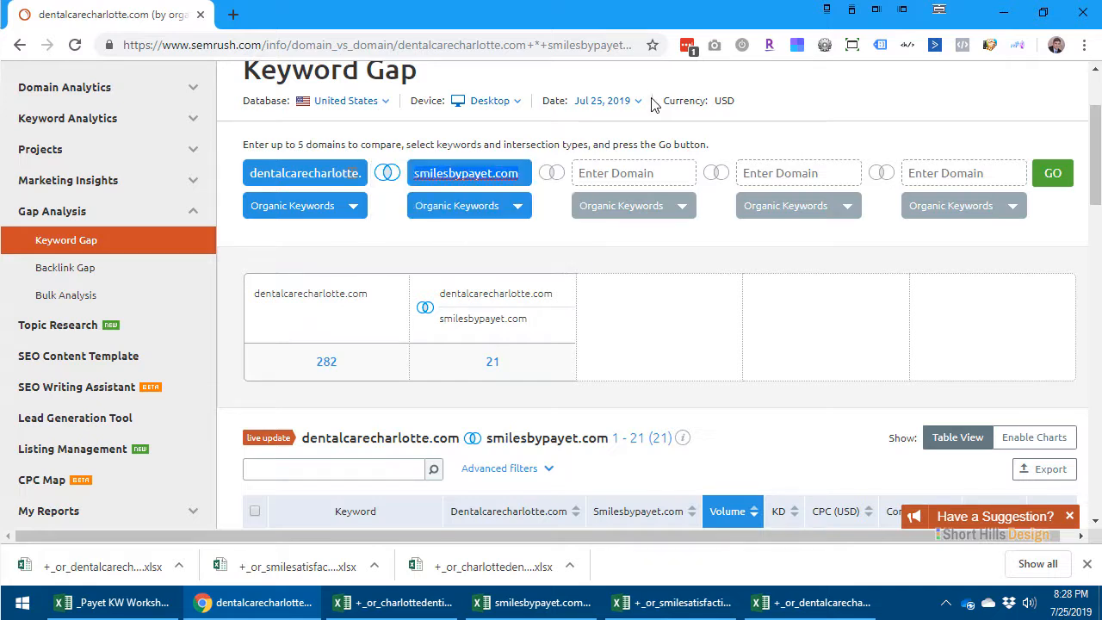
key("ctrl+x")
left_click(932, 171)
key("ctrl+v")
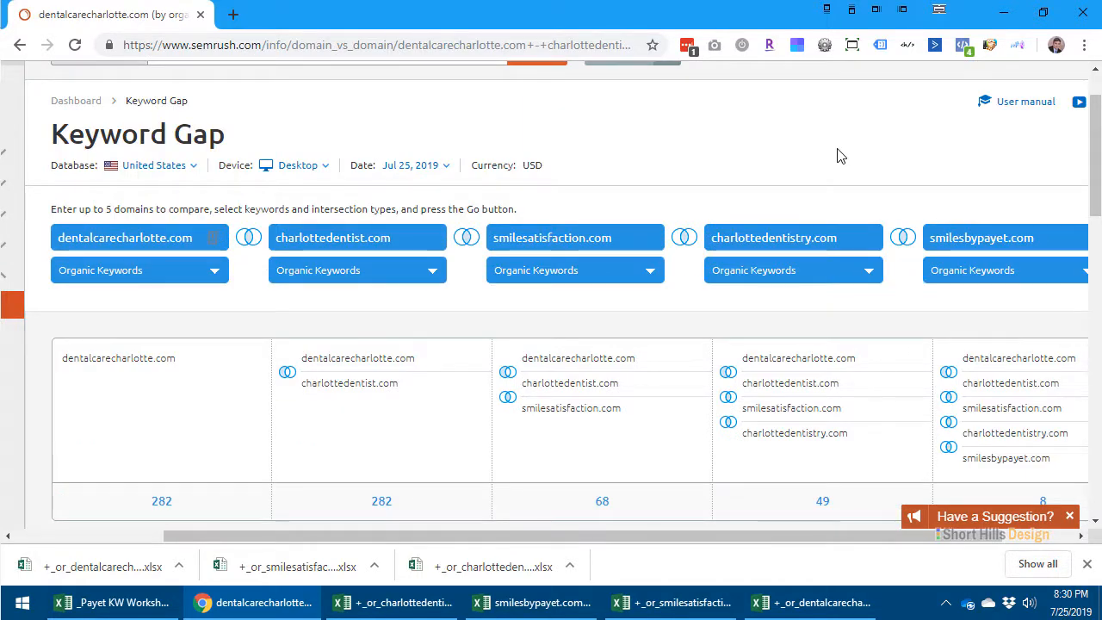
- Remove smilesatisfaction.com and charlottedentistry.com from the five-domain comparison and rerun it with the remaining three domains
mouse_move(902, 237)
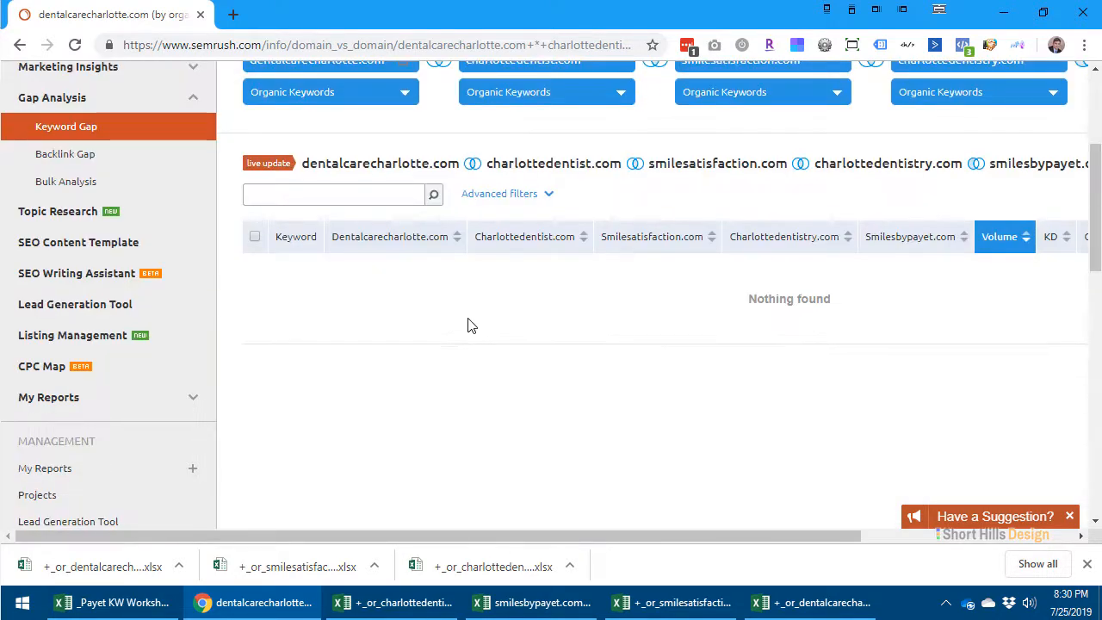
scroll(471, 325, "up", 3)
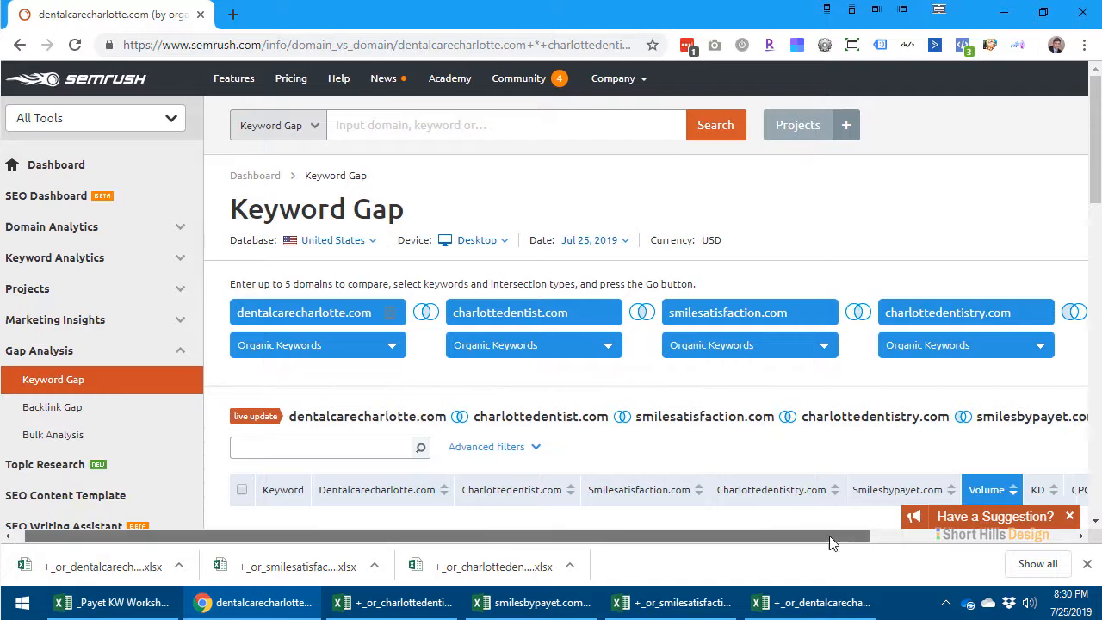
left_click_drag(834, 538, 1057, 536)
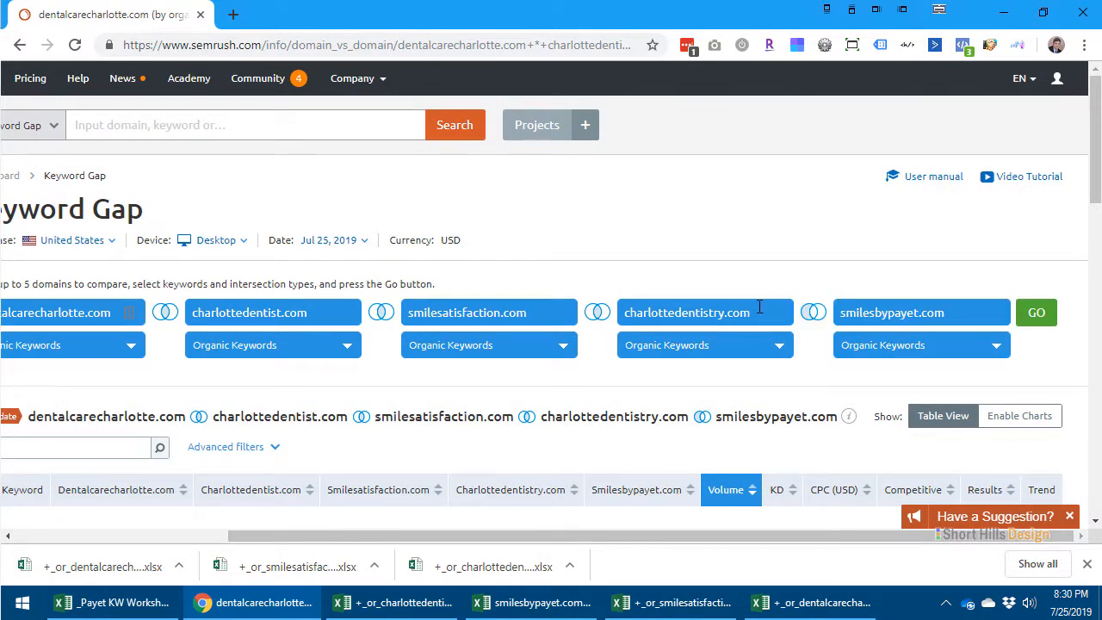
left_click_drag(759, 307, 611, 315)
key("BackSpace")
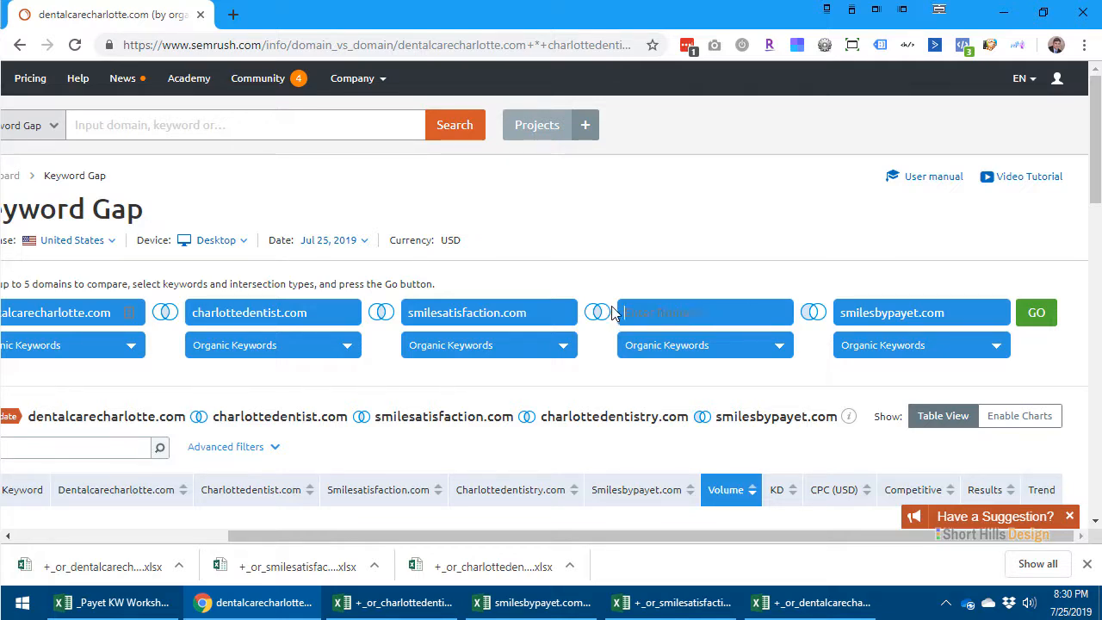
left_click(1036, 313)
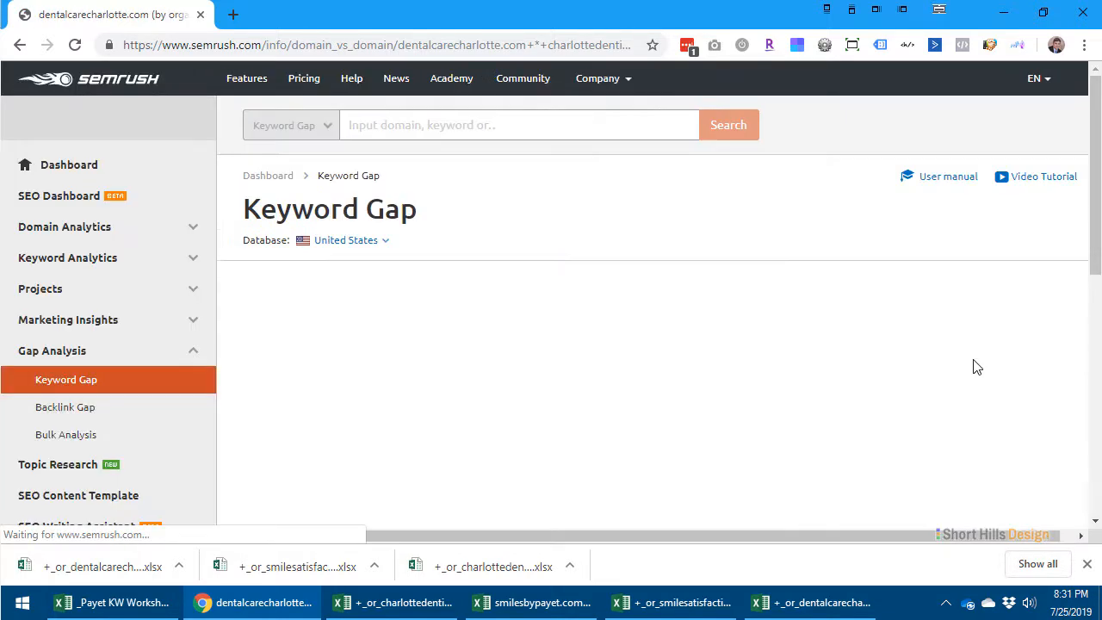
scroll(609, 465, "down", 2)
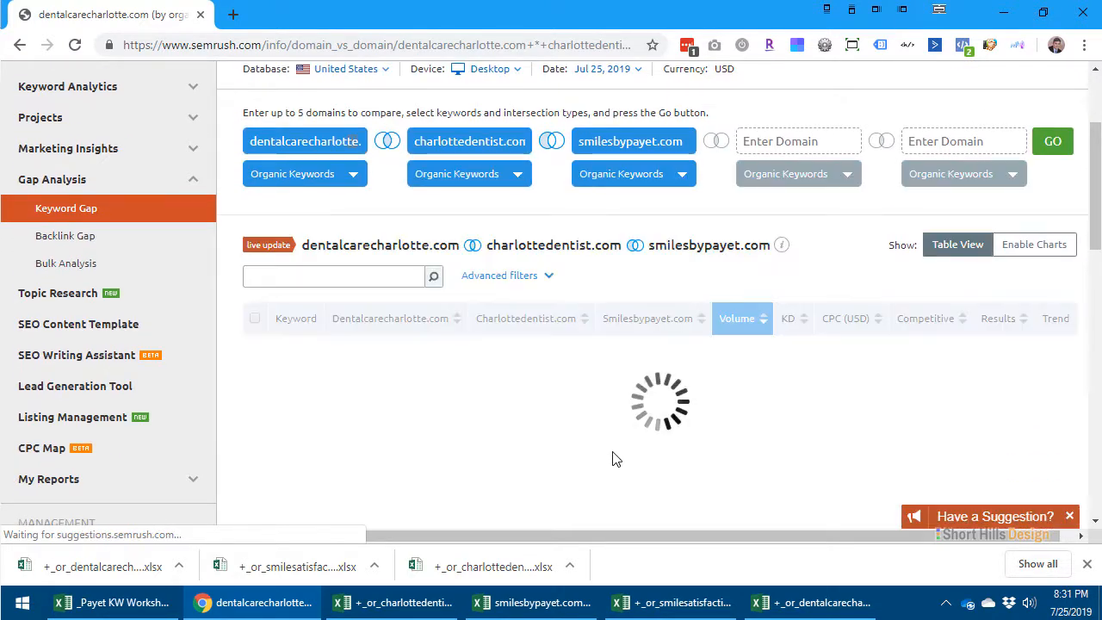
scroll(578, 430, "up", 2)
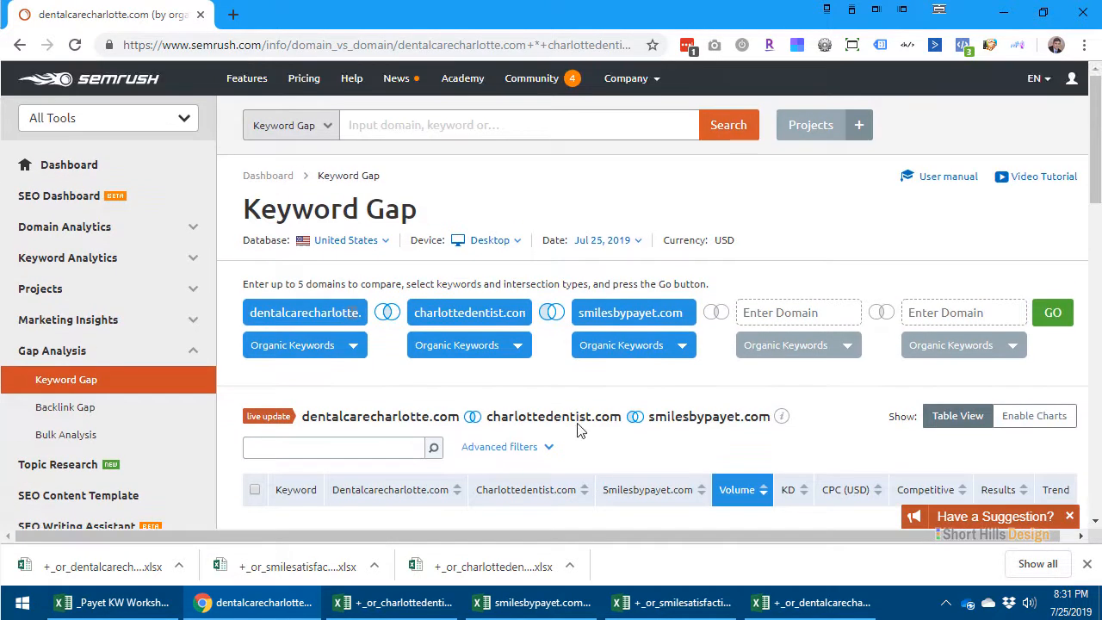
- Remove charlottedentist.com, rerun the comparison and review the dentalcarecharlotte.com keywords for which smilesbypayet.com has no ranking
triple_click(484, 313)
key("BackSpace")
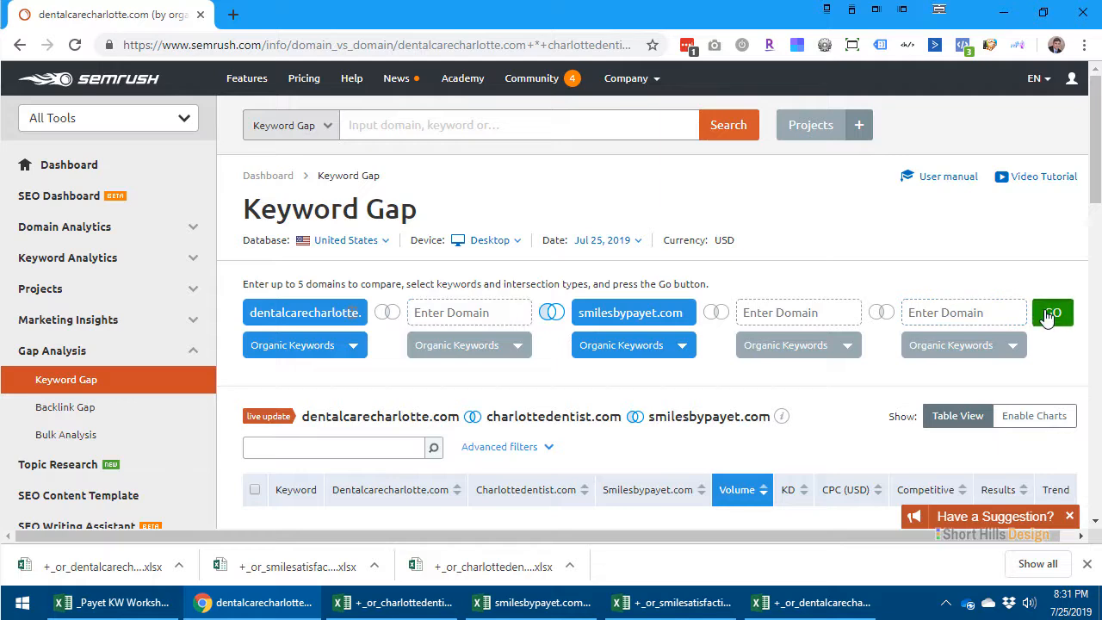
left_click(1050, 313)
scroll(697, 376, "down", 4)
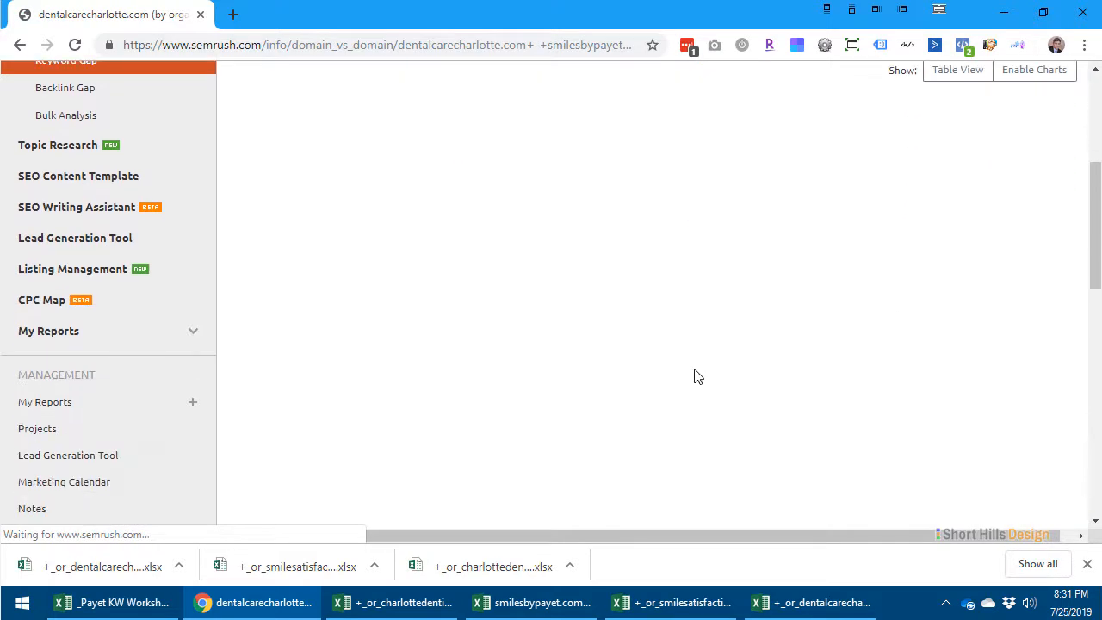
scroll(560, 457, "down", 1)
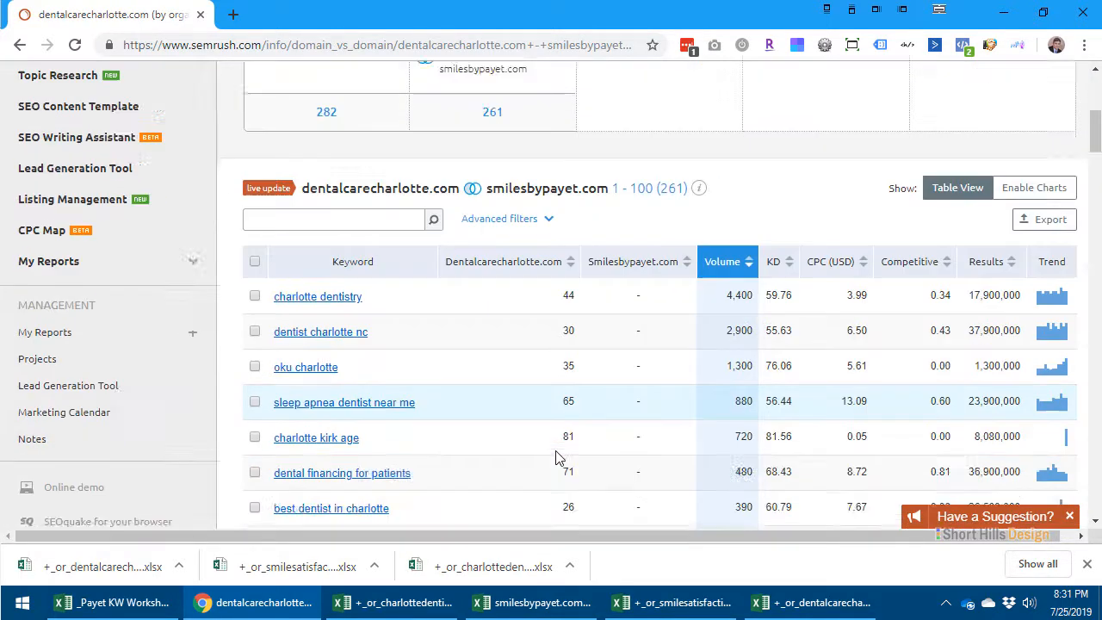
scroll(556, 457, "up", 3)
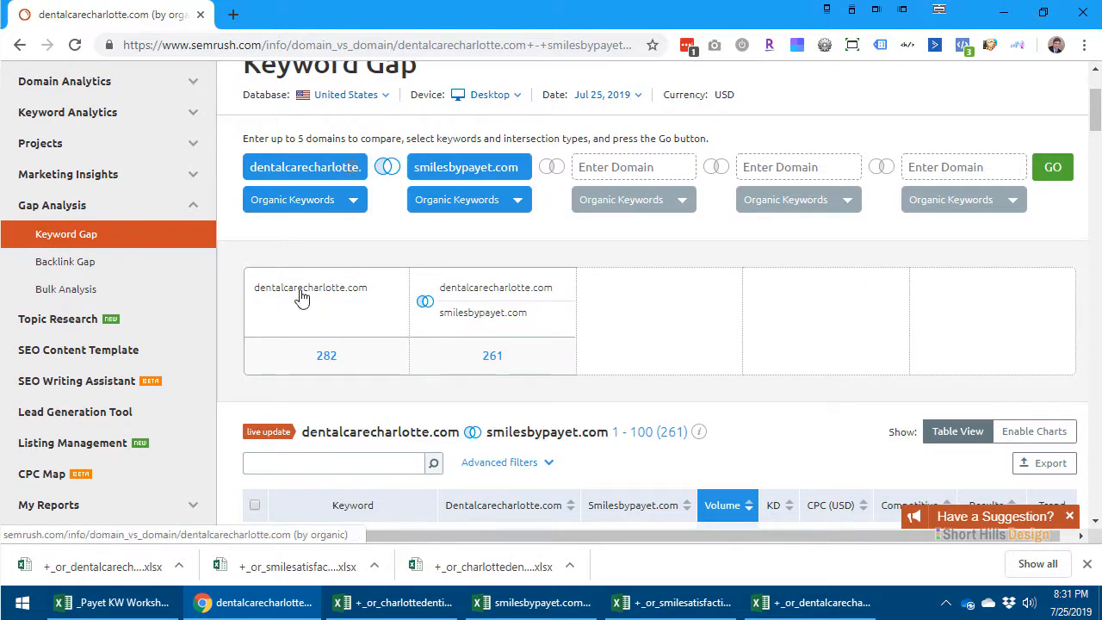
scroll(608, 349, "down", 3)
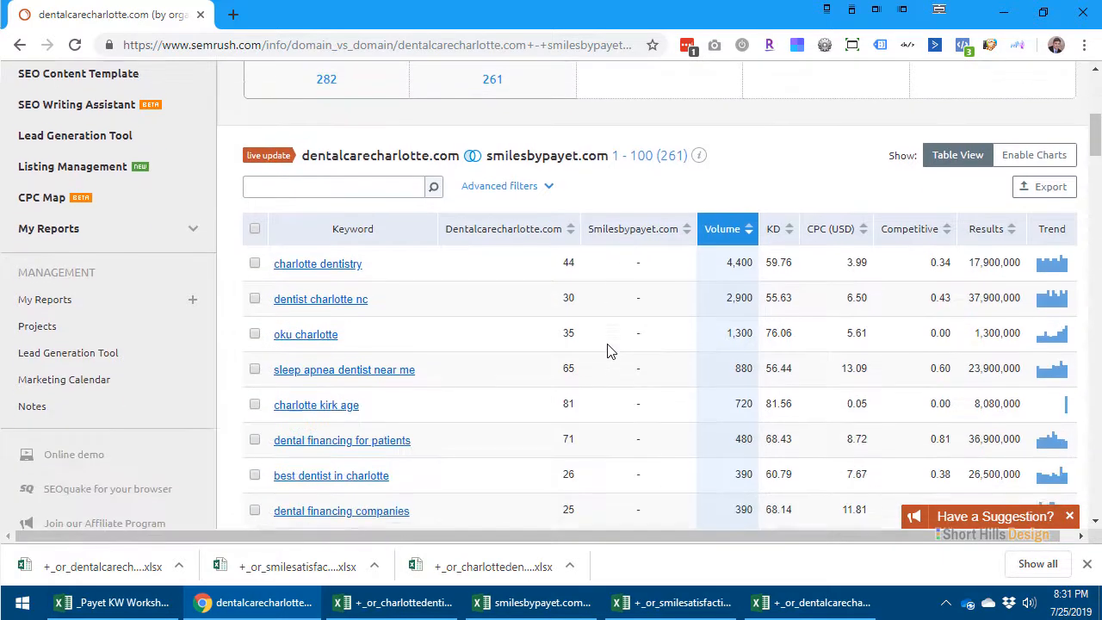
- Examine the dentalcarecharlotte.com keywords that smilesbypayet.com does not rank for, comparing their positions, search volumes and keyword difficulty
scroll(607, 349, "down", 10)
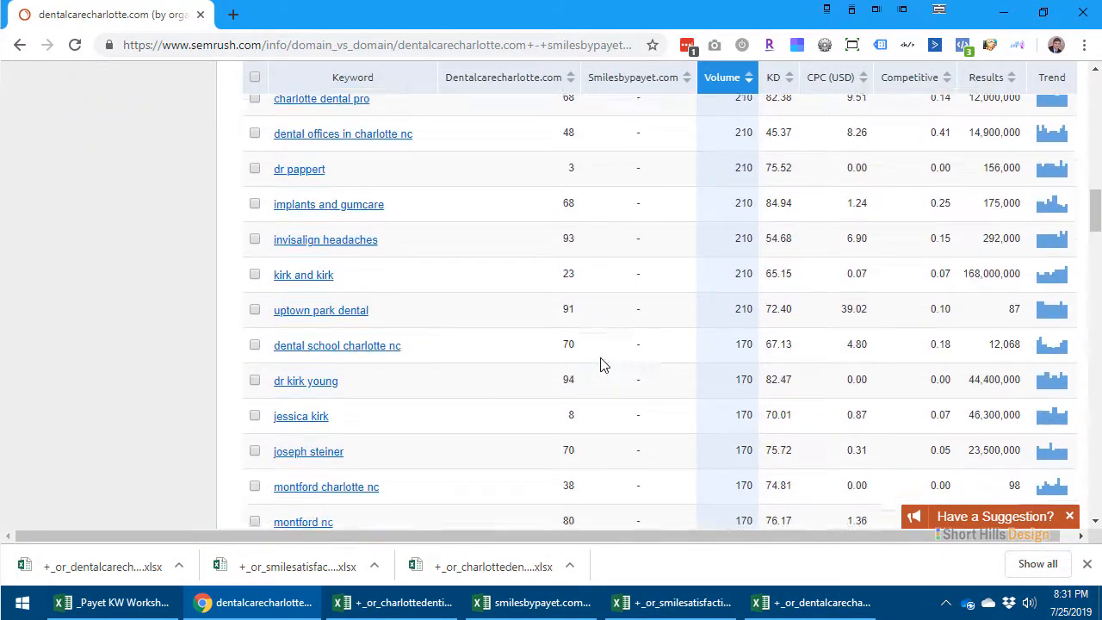
scroll(602, 365, "down", 13)
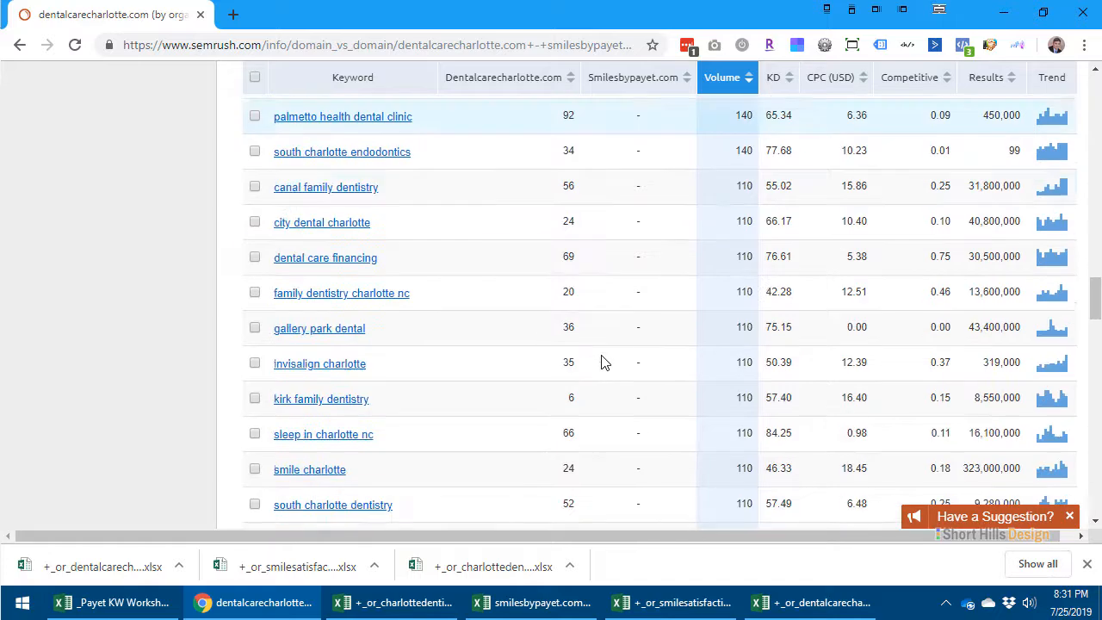
scroll(602, 362, "up", 20)
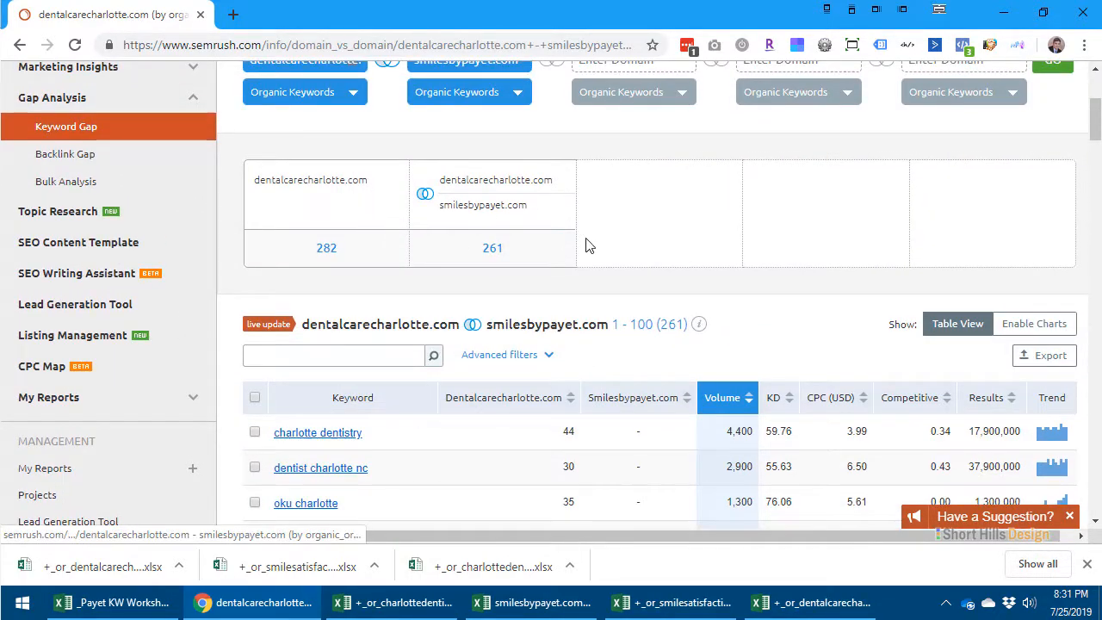
scroll(693, 308, "down", 3)
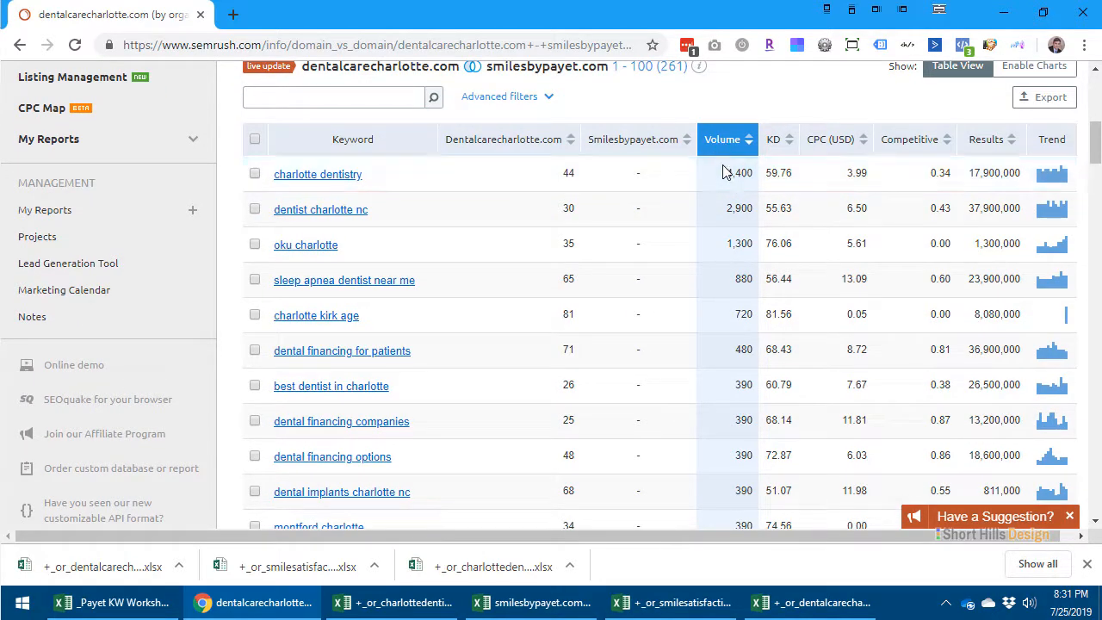
scroll(723, 176, "down", 10)
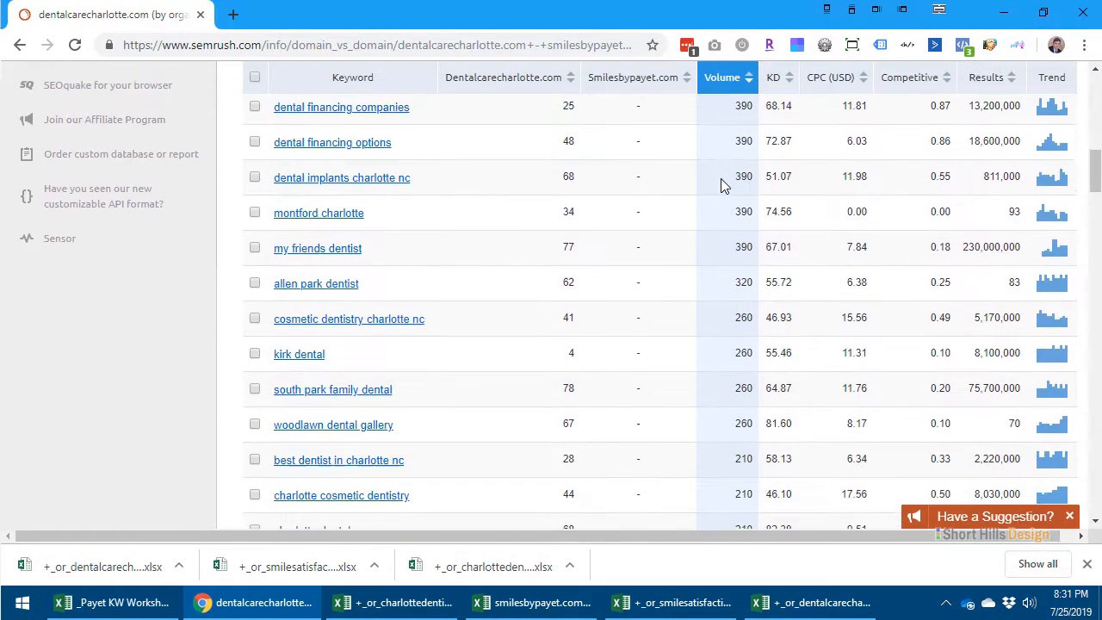
scroll(721, 178, "down", 10)
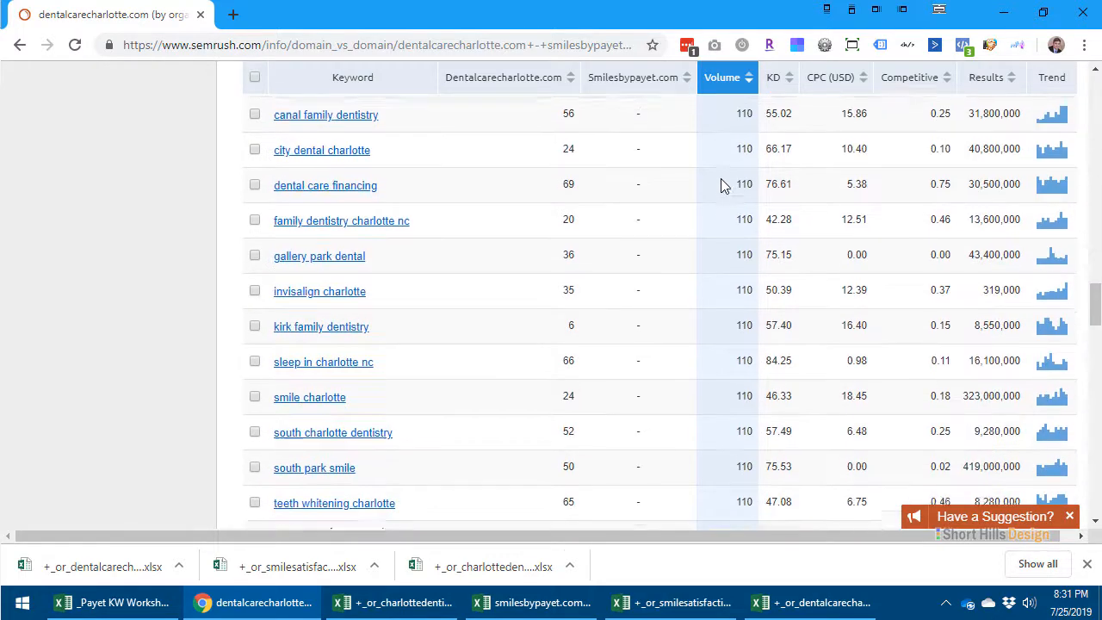
scroll(721, 178, "down", 3)
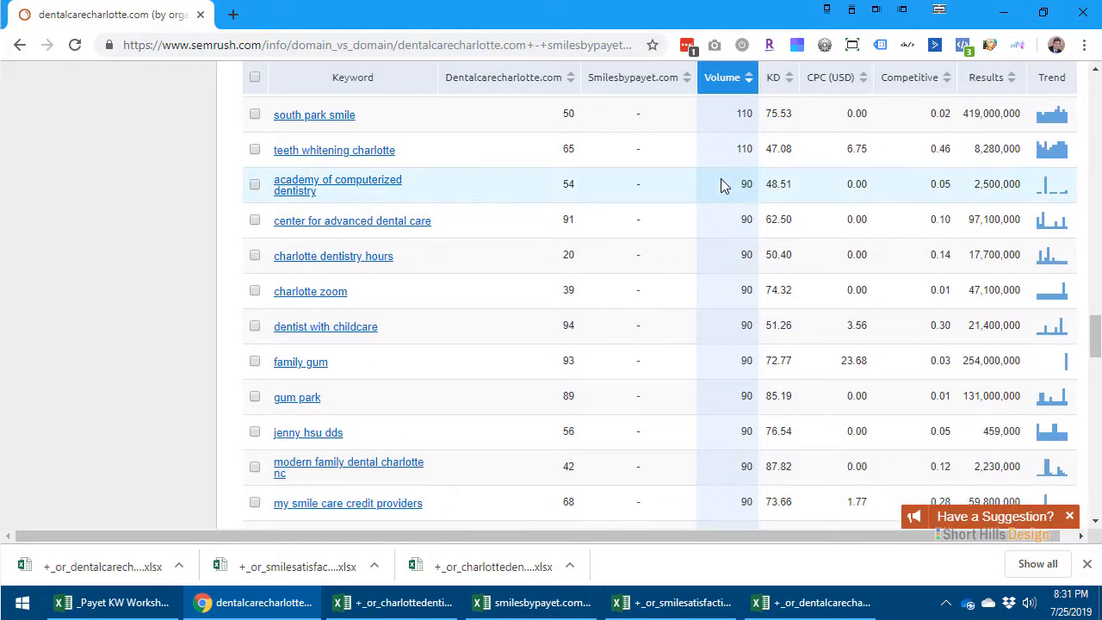
scroll(720, 178, "down", 5)
scroll(720, 178, "down", 9)
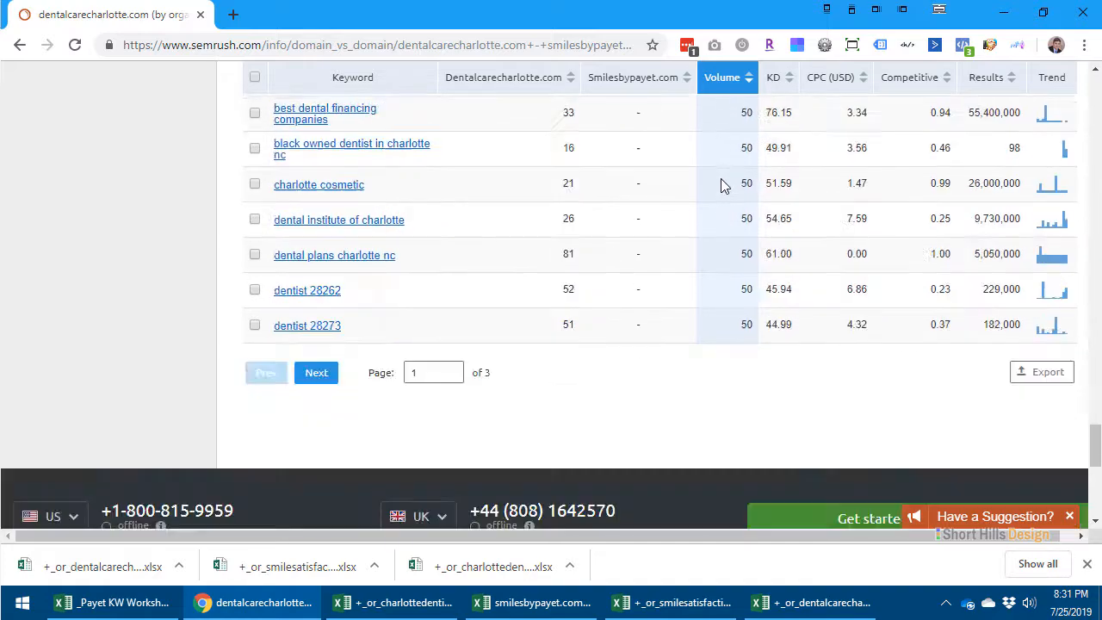
scroll(719, 177, "up", 12)
scroll(717, 176, "up", 20)
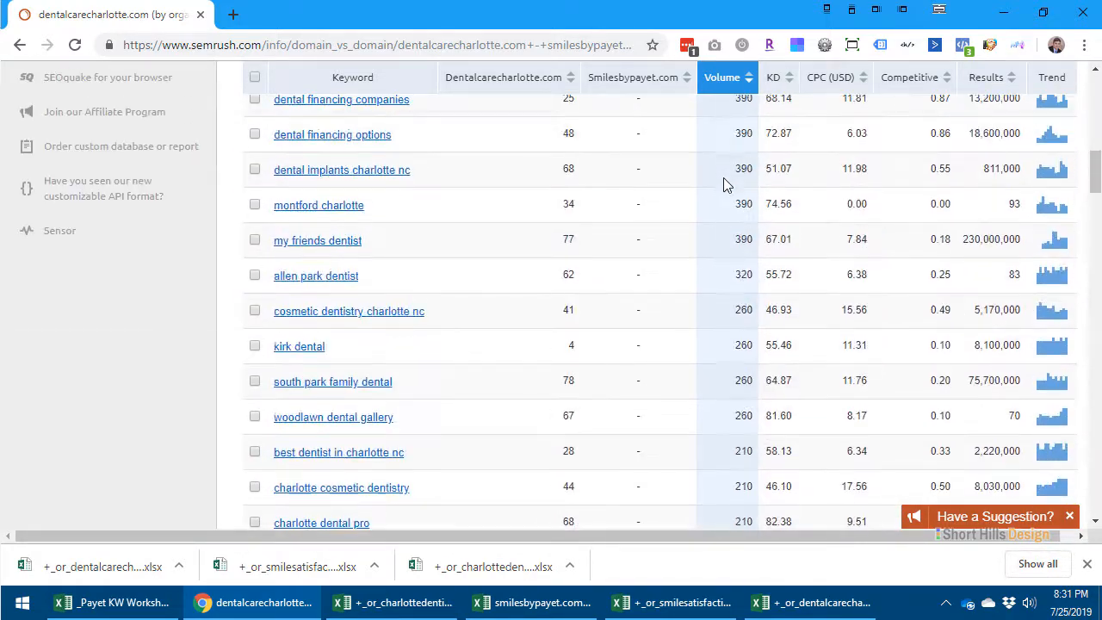
scroll(971, 413, "down", 5)
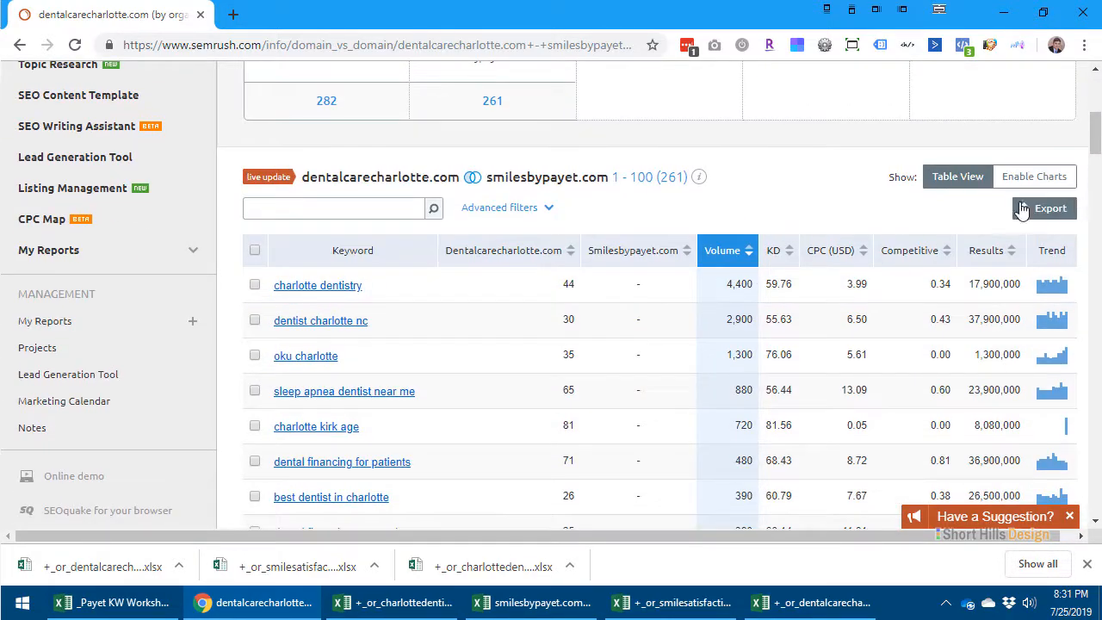
- Export the first 100 keywords of the dentalcarecharlotte.com and smilesbypayet.com comparison as an Excel file
left_click(1043, 209)
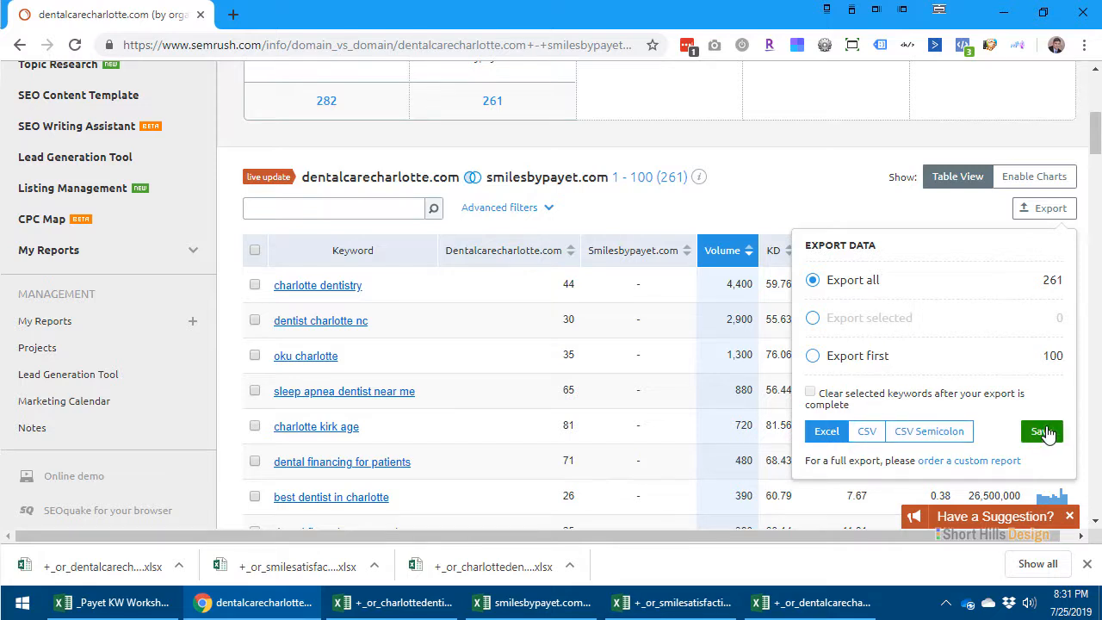
left_click(886, 358)
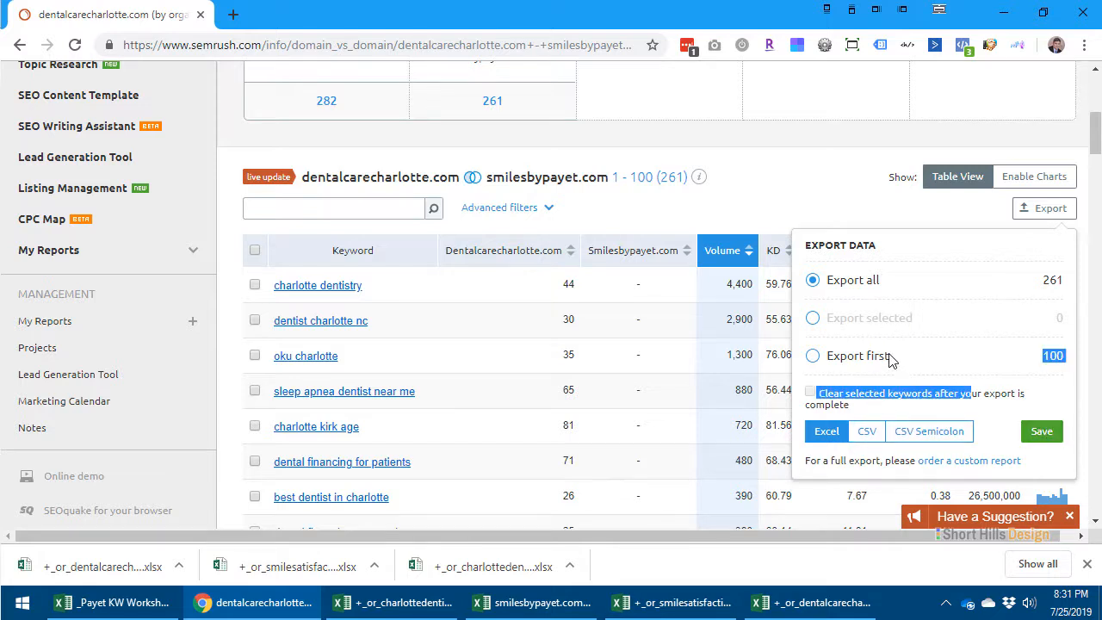
left_click(1042, 435)
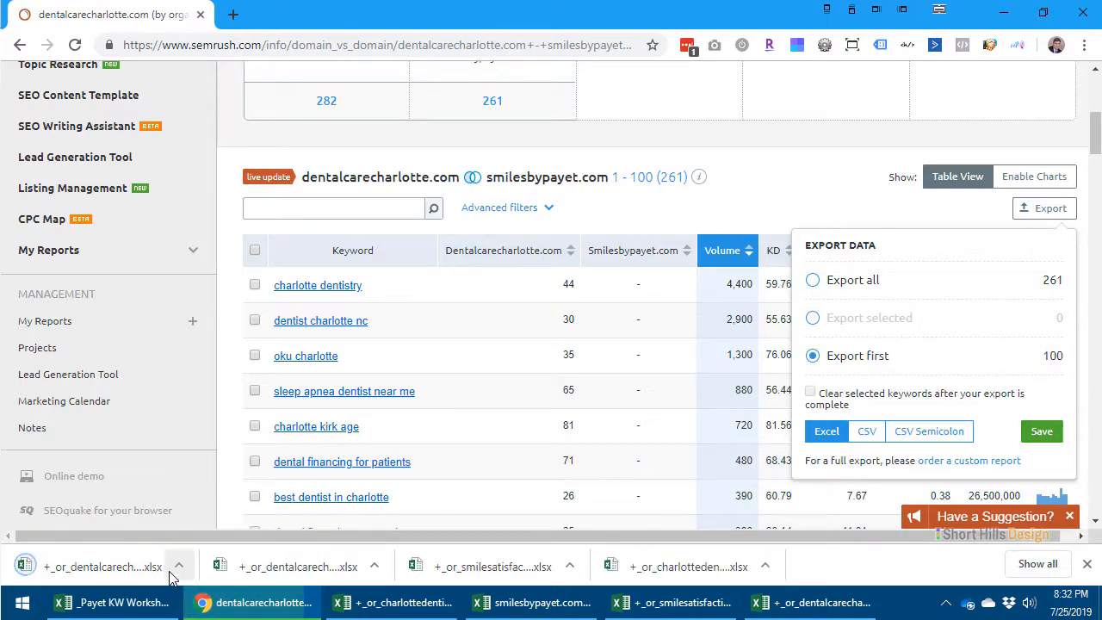
- Open the newly downloaded dentalcarecharlotte.com export in Excel and enable editing of the protected workbook
left_click(94, 570)
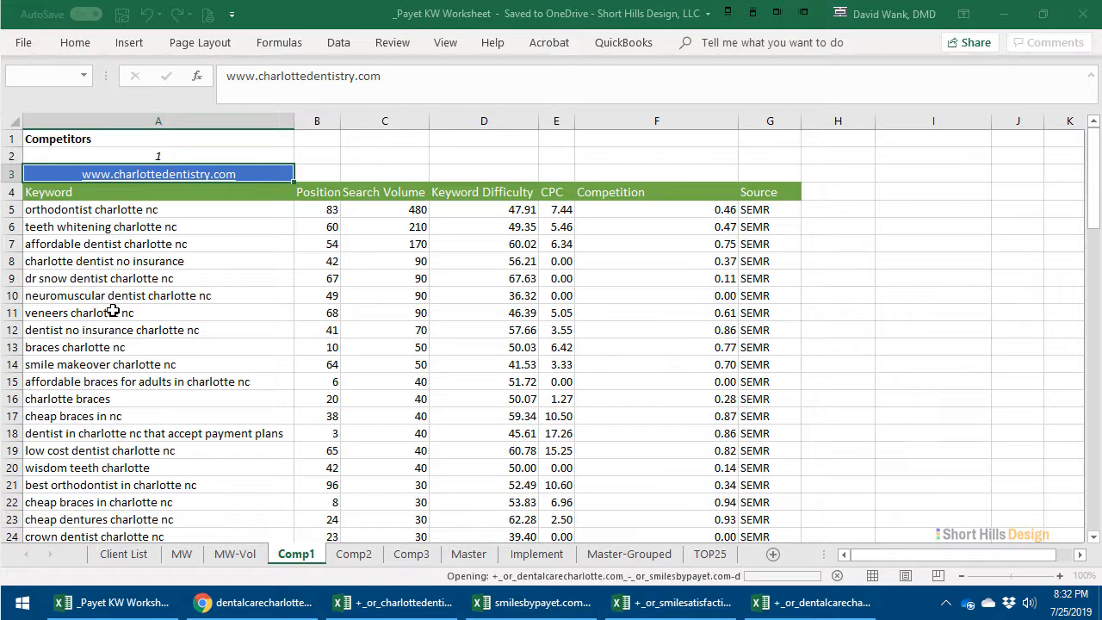
left_click(523, 349)
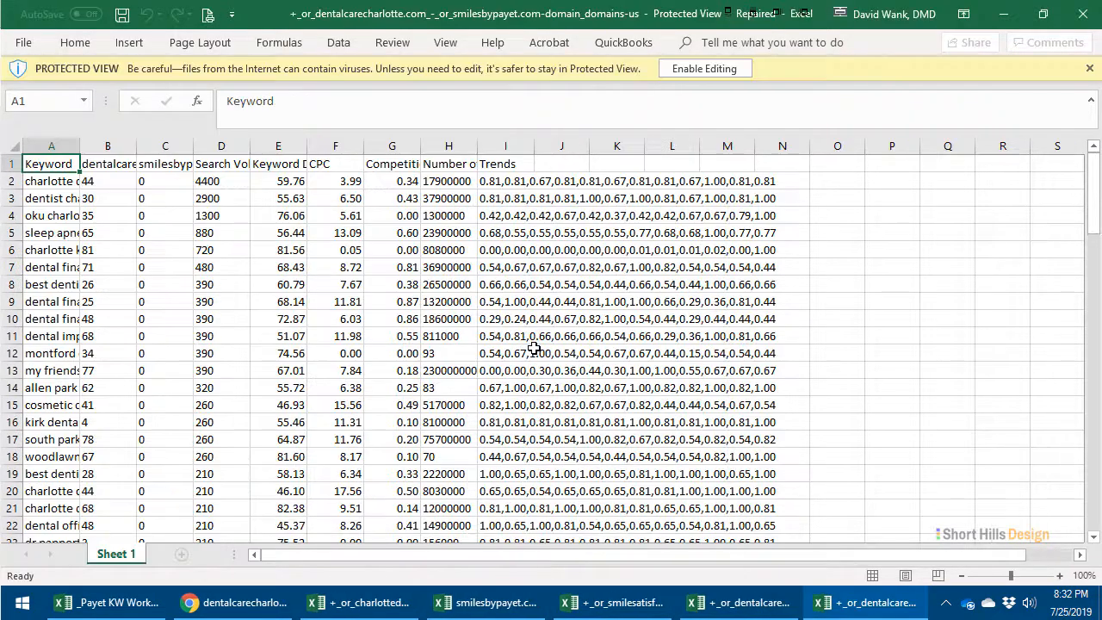
left_click(704, 68)
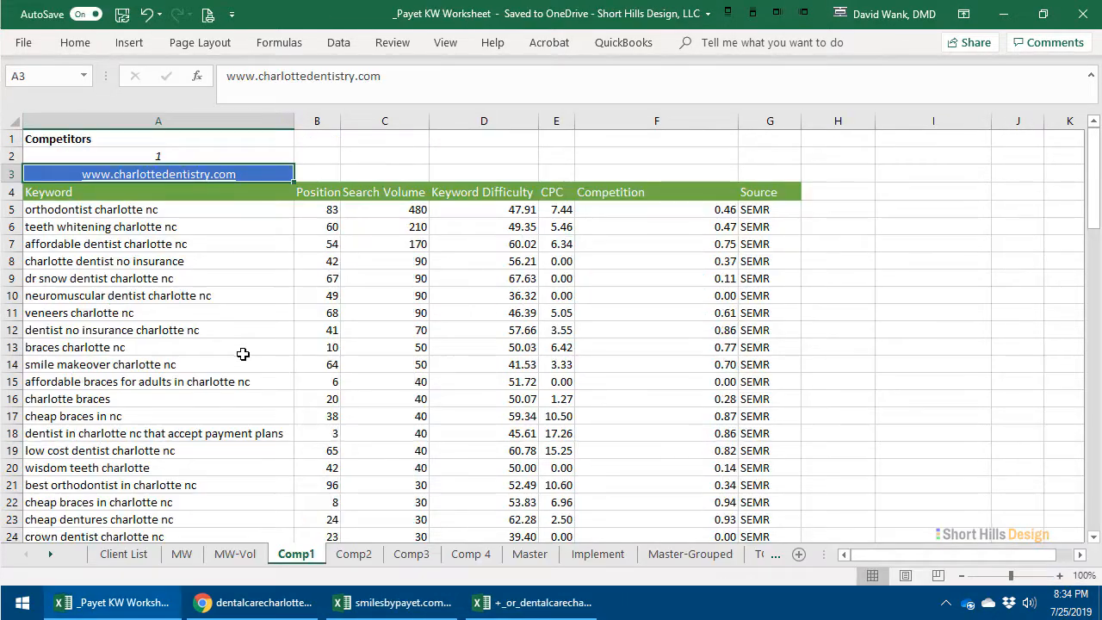
left_click(243, 351)
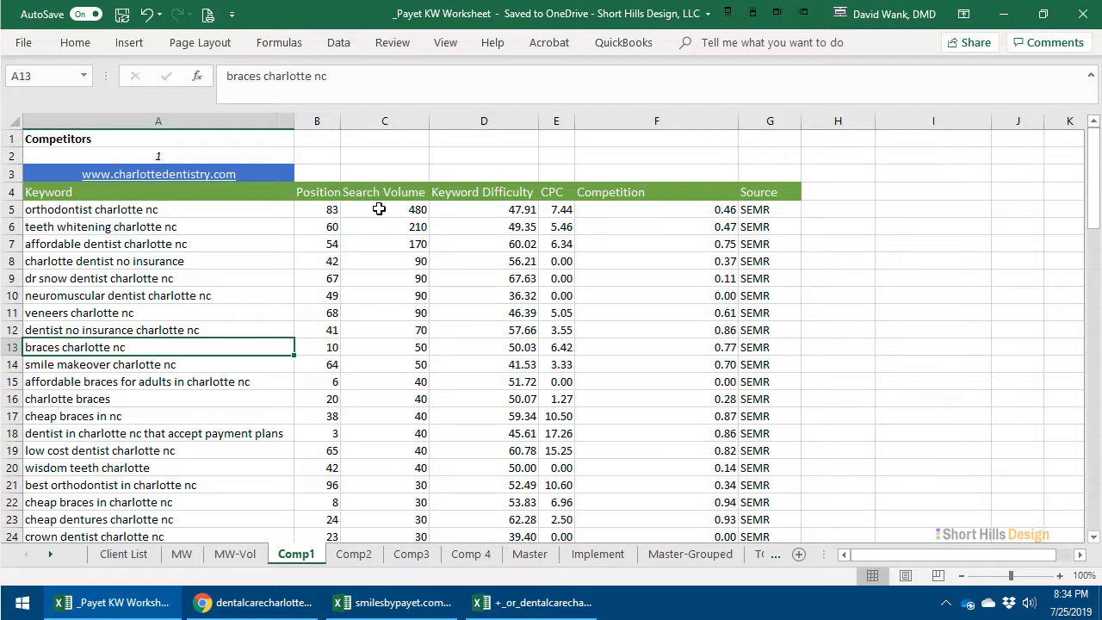
- Look through the competitor keyword lists on the Comp1, Comp2, Comp3 and Comp 4 sheets of the Payet KW Worksheet
left_click(327, 209)
scroll(163, 275, "down", 5)
scroll(161, 278, "up", 5)
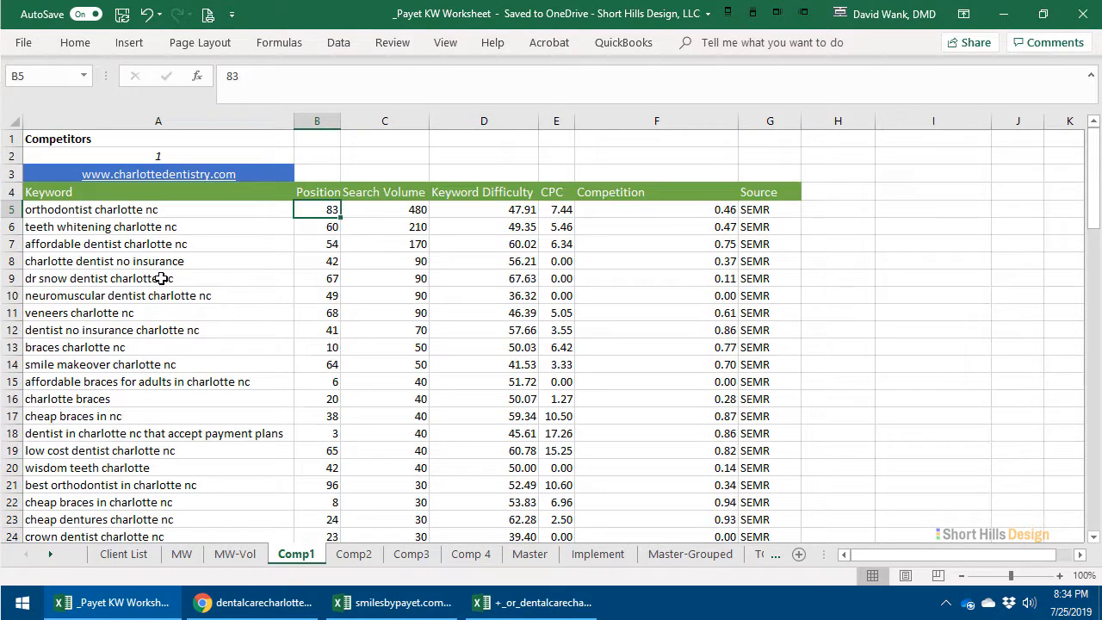
left_click(353, 553)
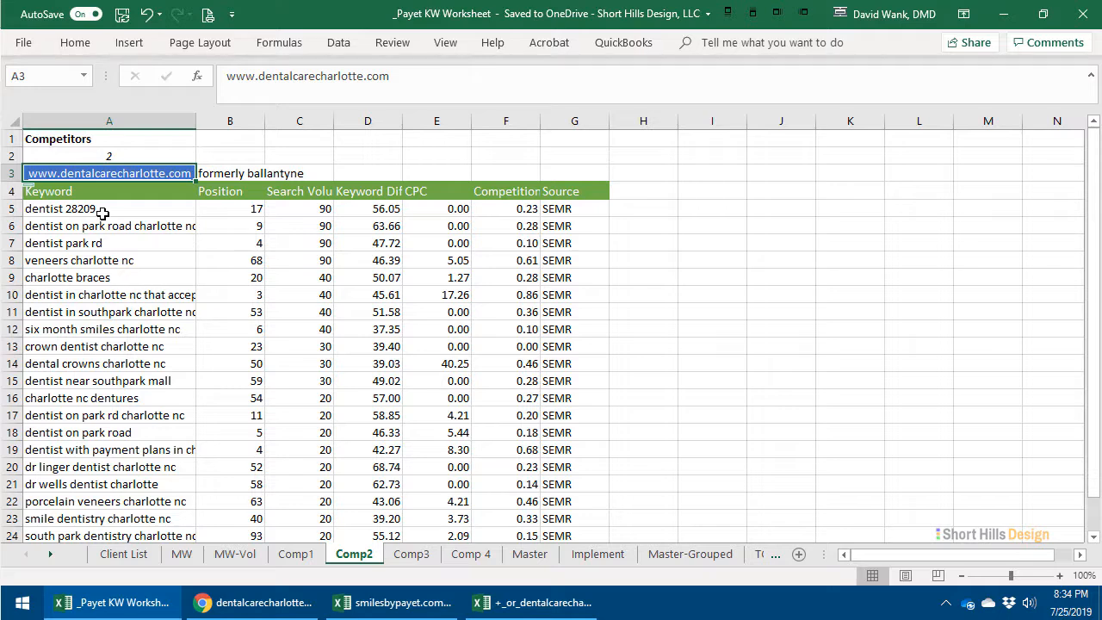
left_click(410, 554)
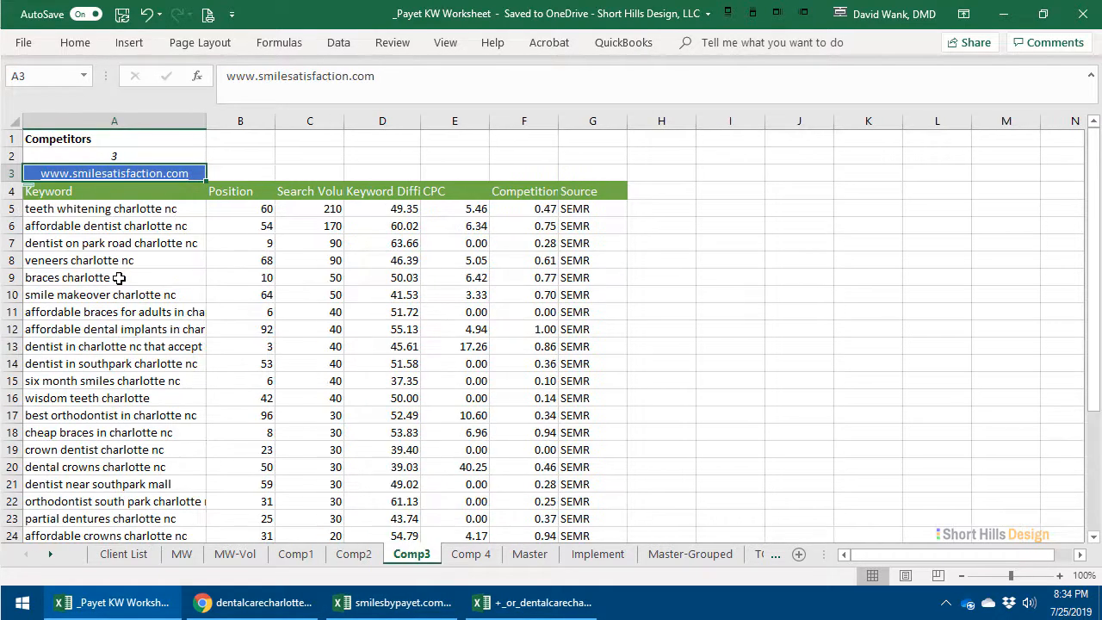
left_click(353, 554)
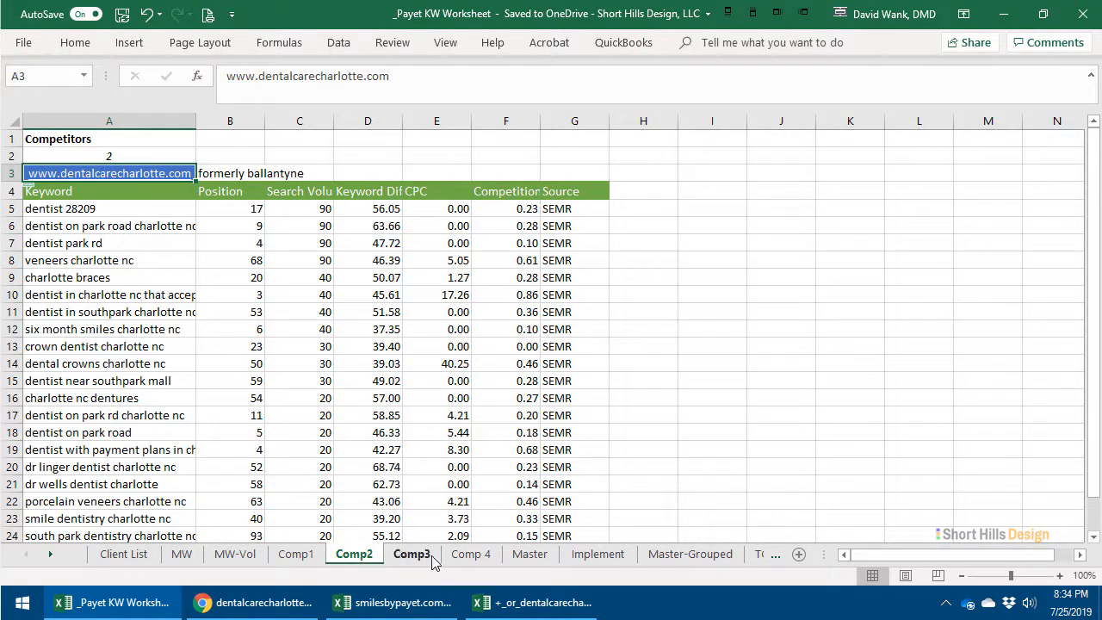
left_click(471, 553)
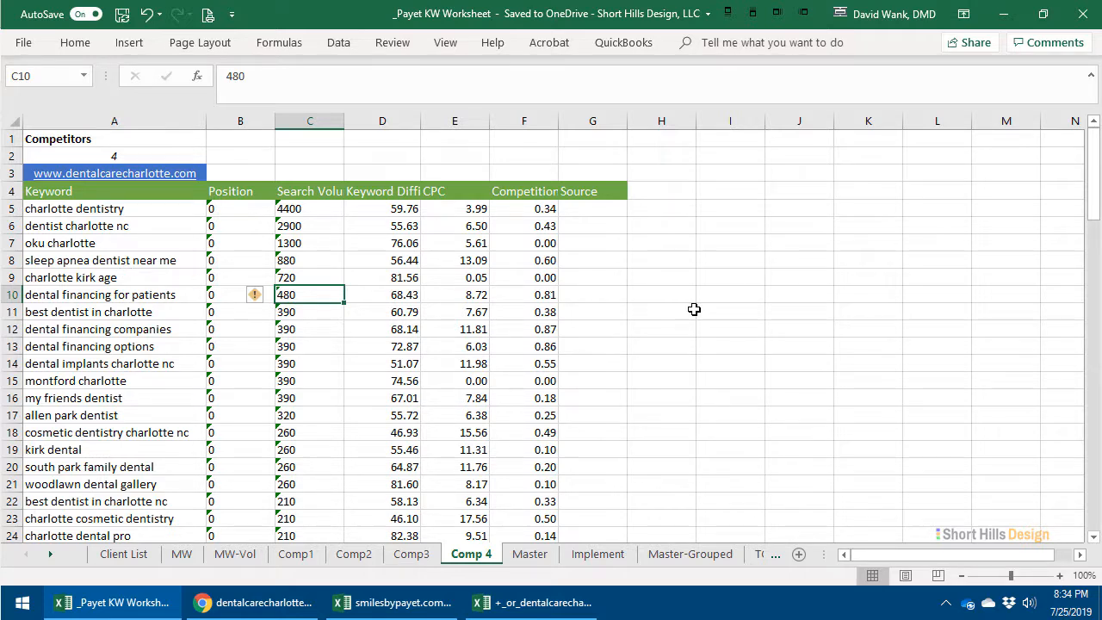
left_click(692, 309)
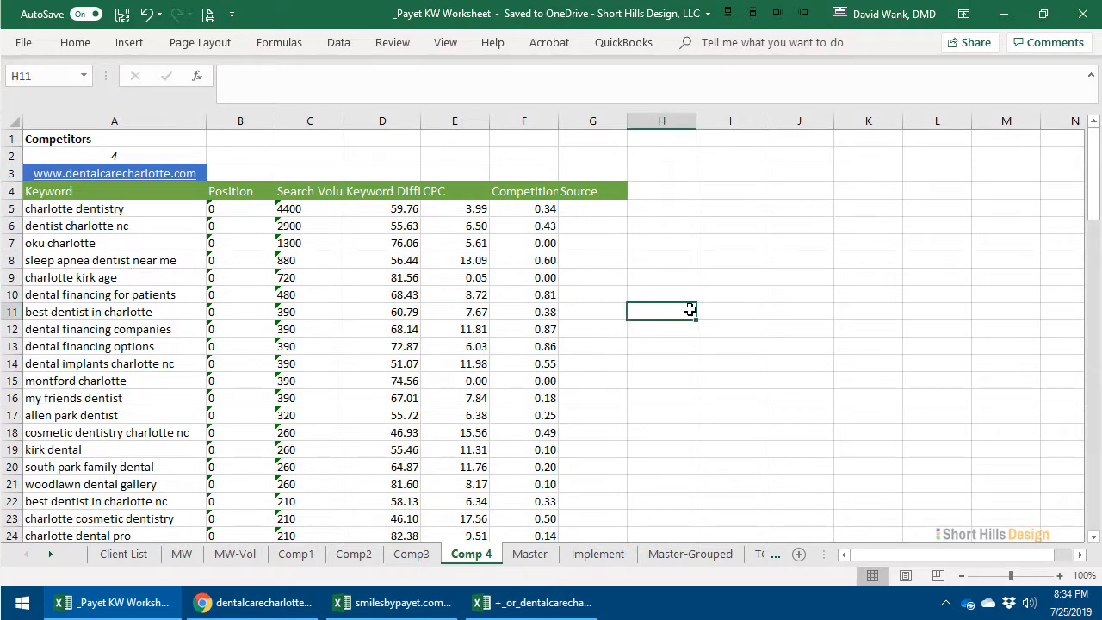
- Clear the contents of row 9, the irrelevant keyword "charlotte kirk age", on the Comp 4 sheet
left_click(130, 280)
left_click(12, 277)
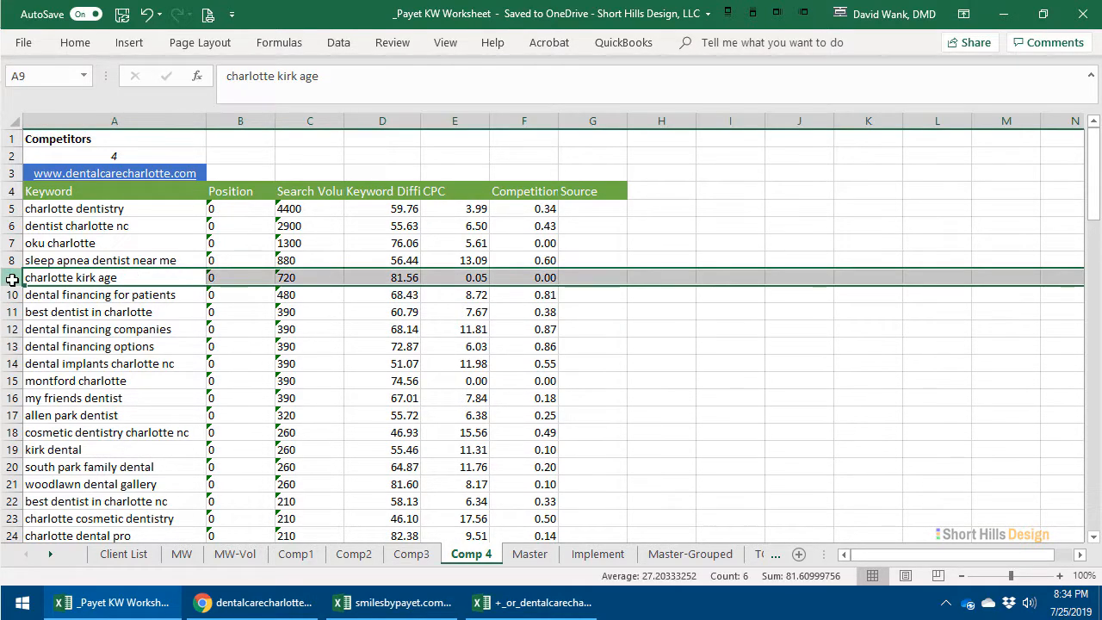
key("Delete")
key("Up")
key("Up")
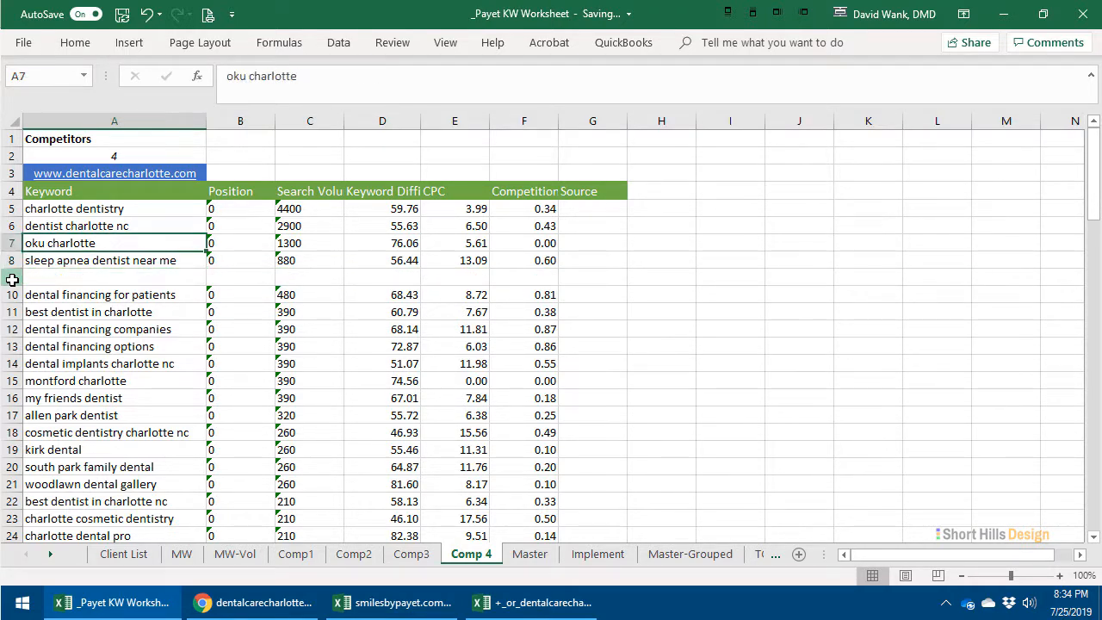
- Try clearing the keyword "dental financing companies" in A12 of the Comp 4 sheet, and undo it
key("Down")
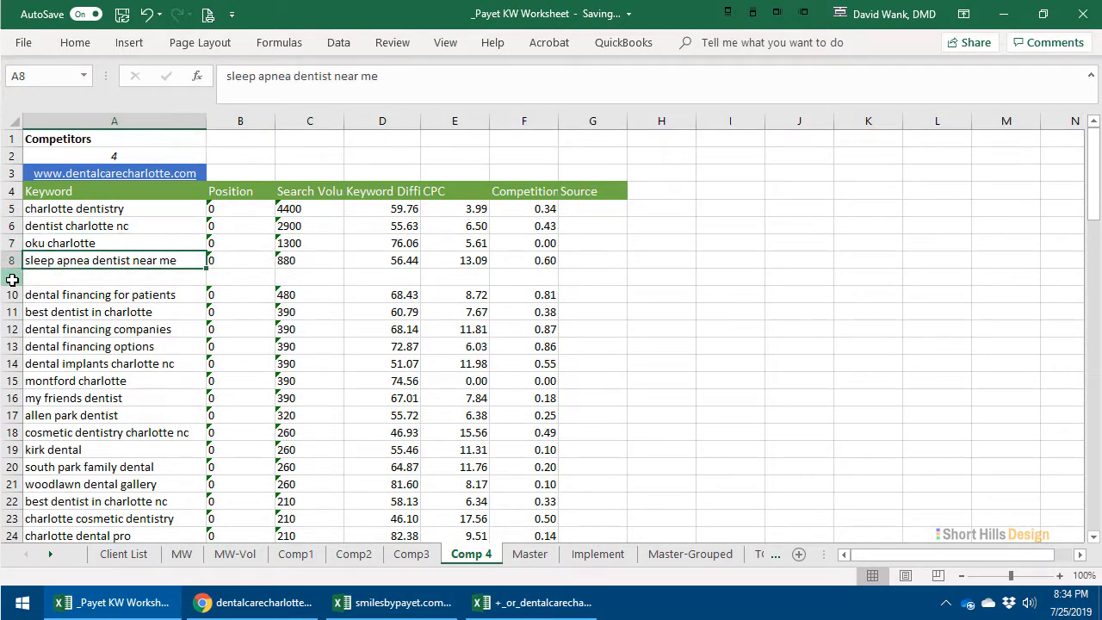
key("Down")
key("Down")
key("Down")
key("Down")
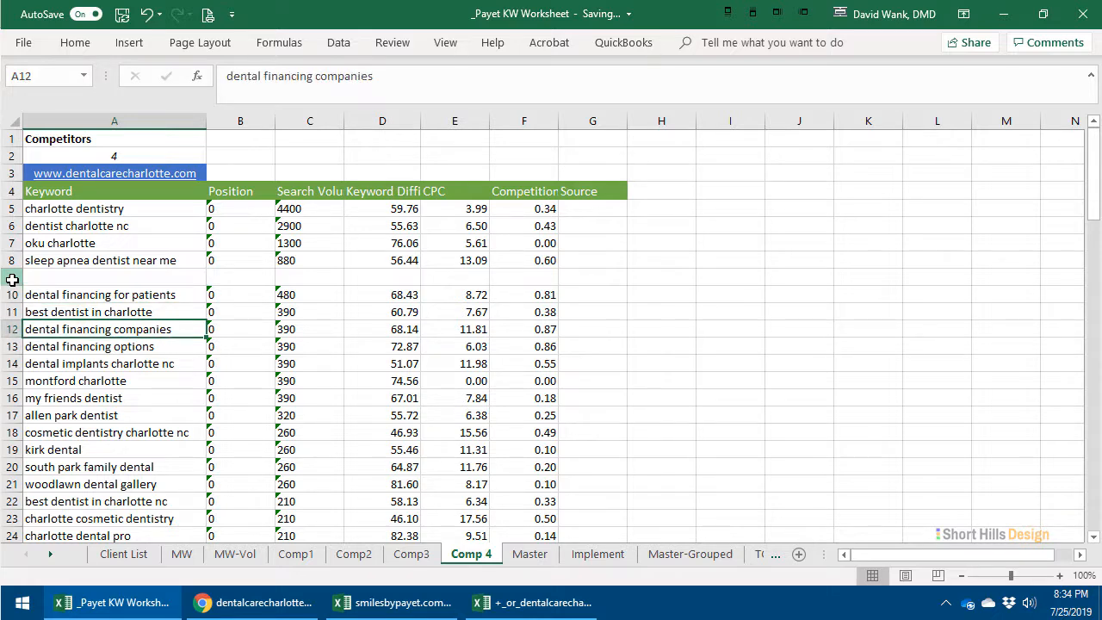
key("Delete")
key("ctrl+z")
- Examine the Comp 4 keyword list down to its last row for entries irrelevant to the practice
left_click(135, 409)
left_click(126, 443)
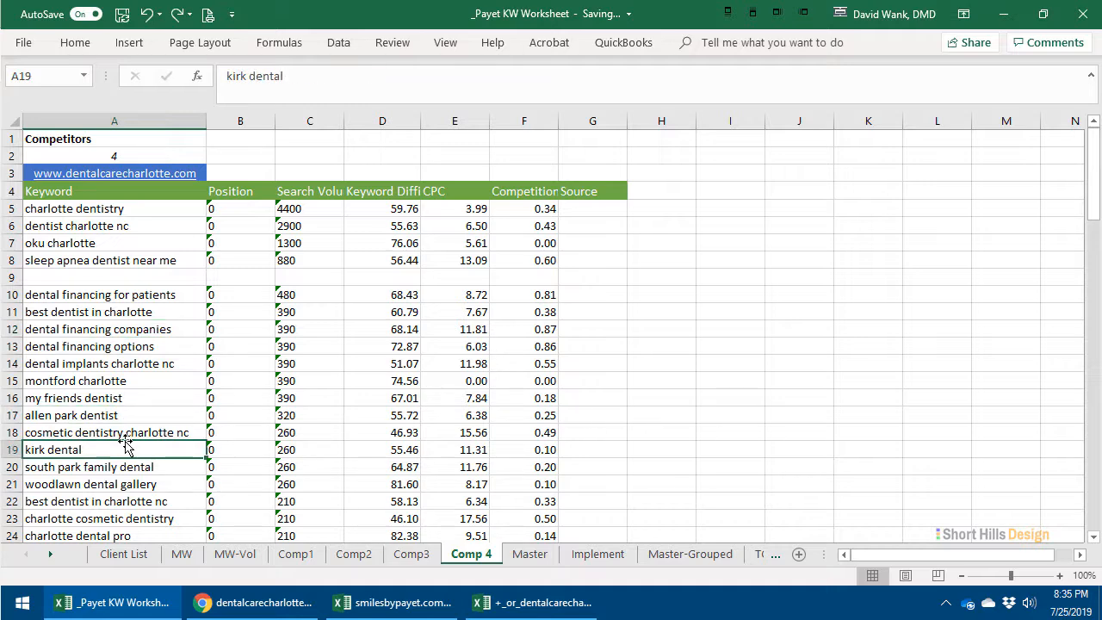
left_click(83, 421)
scroll(264, 398, "down", 5)
scroll(263, 398, "up", 5)
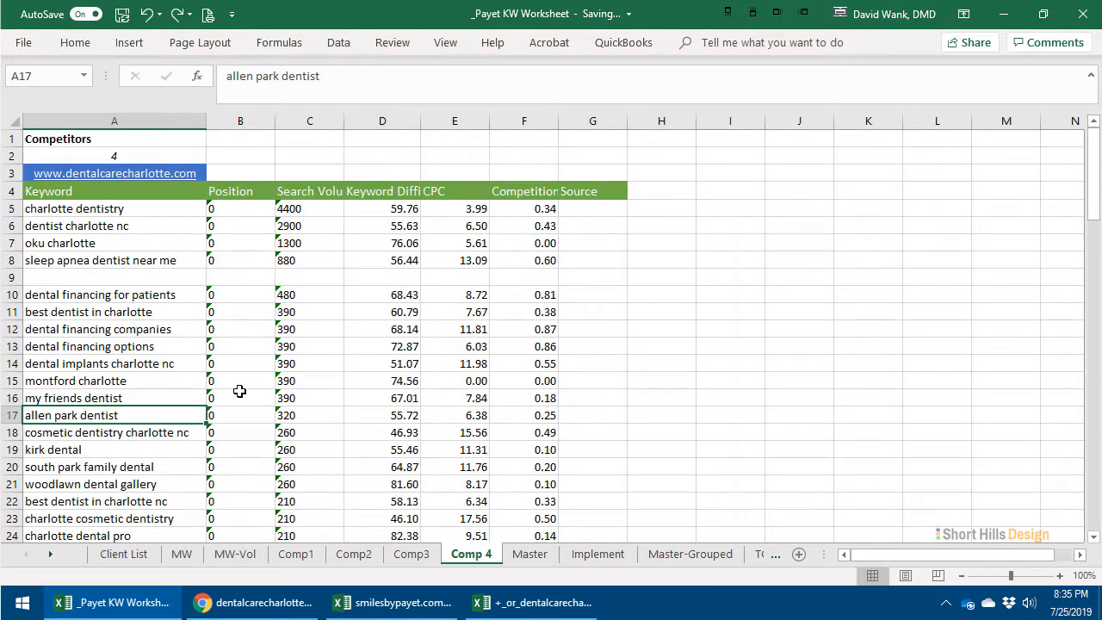
scroll(240, 391, "down", 20)
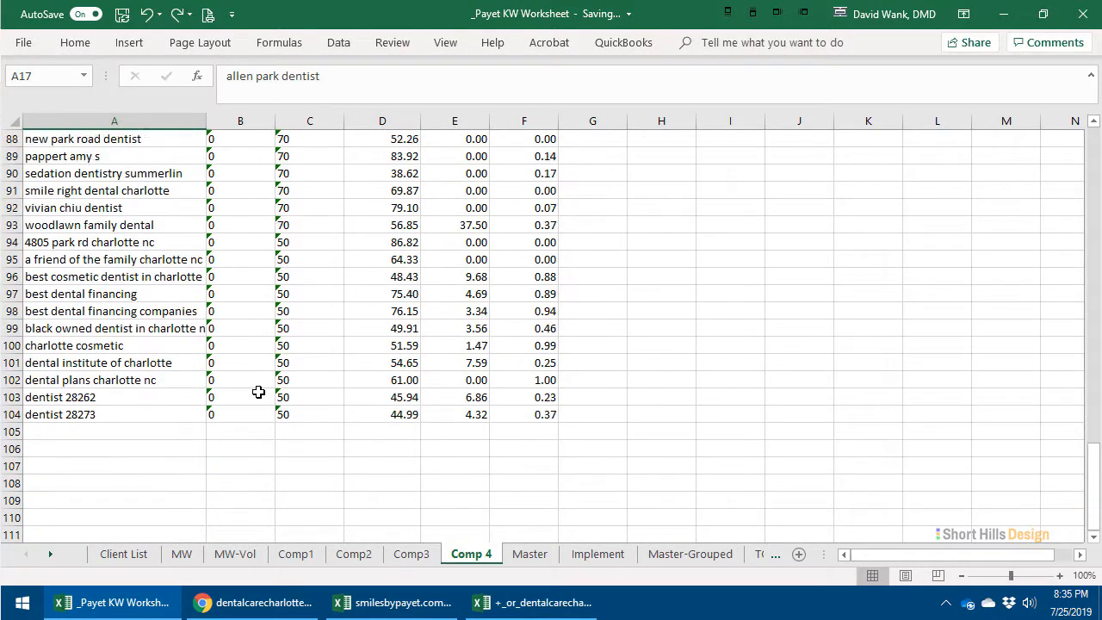
scroll(259, 392, "up", 20)
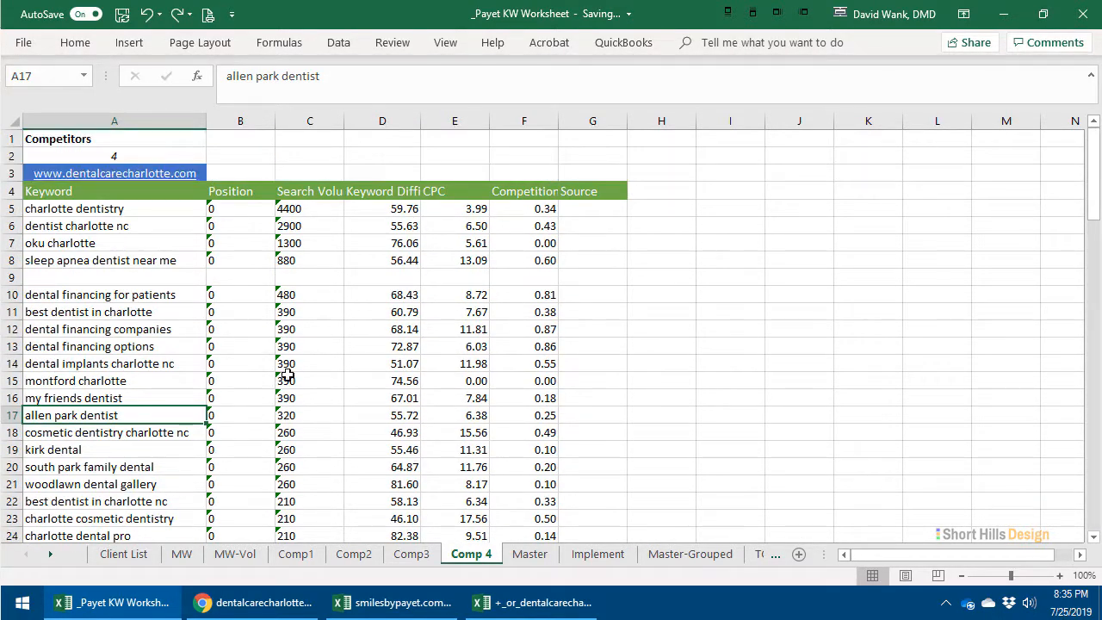
left_click(76, 489)
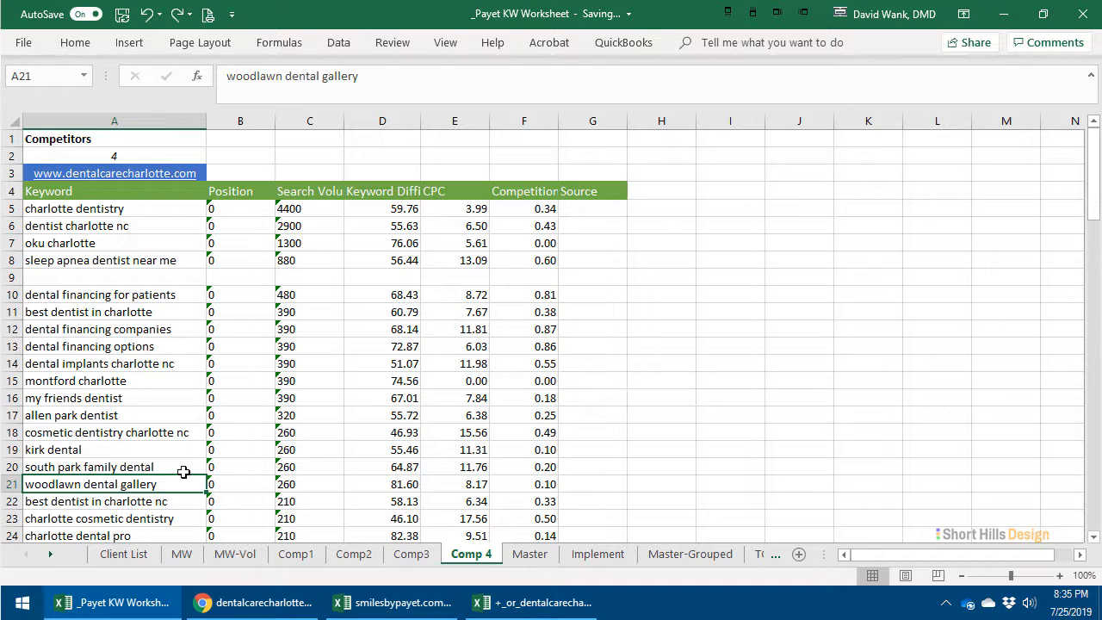
left_click(543, 438)
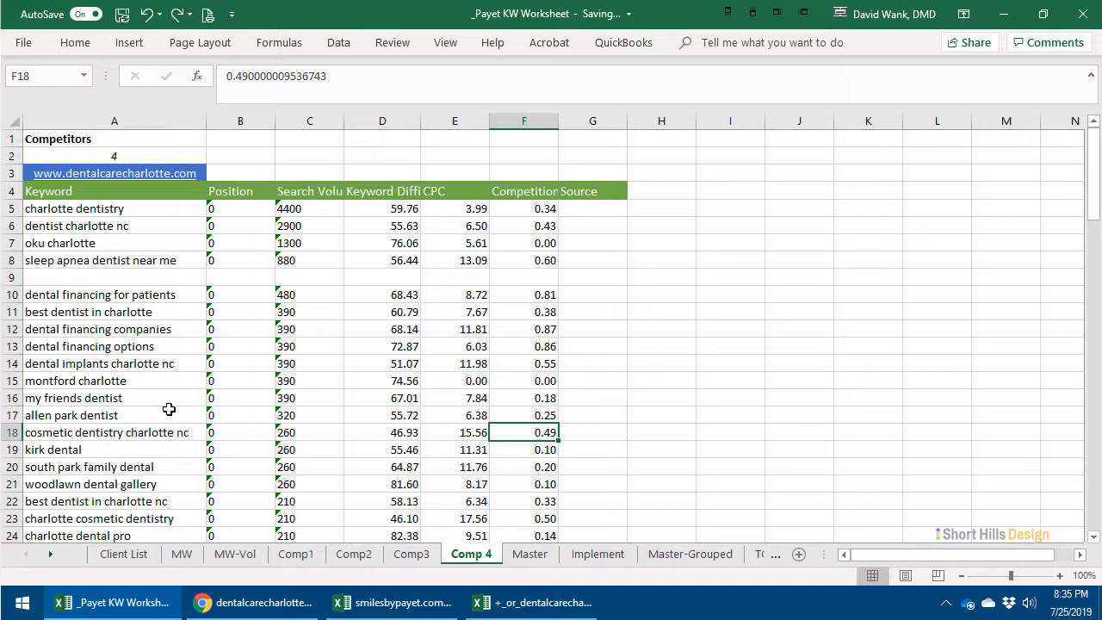
- Delete the emptied row 9 from the Comp 4 sheet and go back to the Comp1 keyword list
left_click(13, 278)
right_click(17, 281)
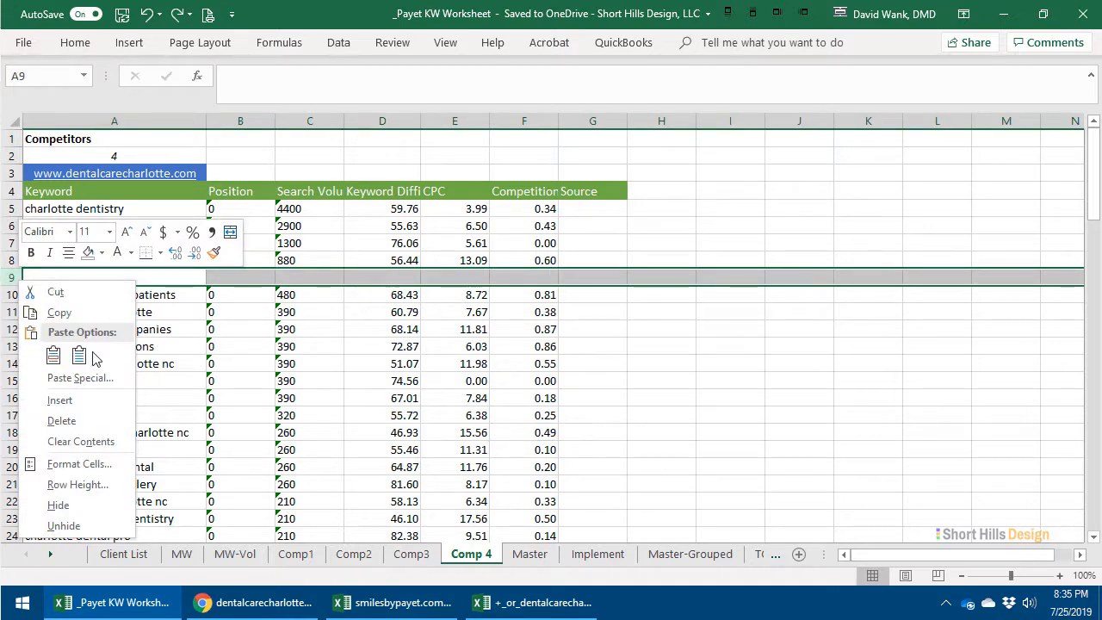
left_click(62, 420)
left_click(76, 416)
left_click(302, 554)
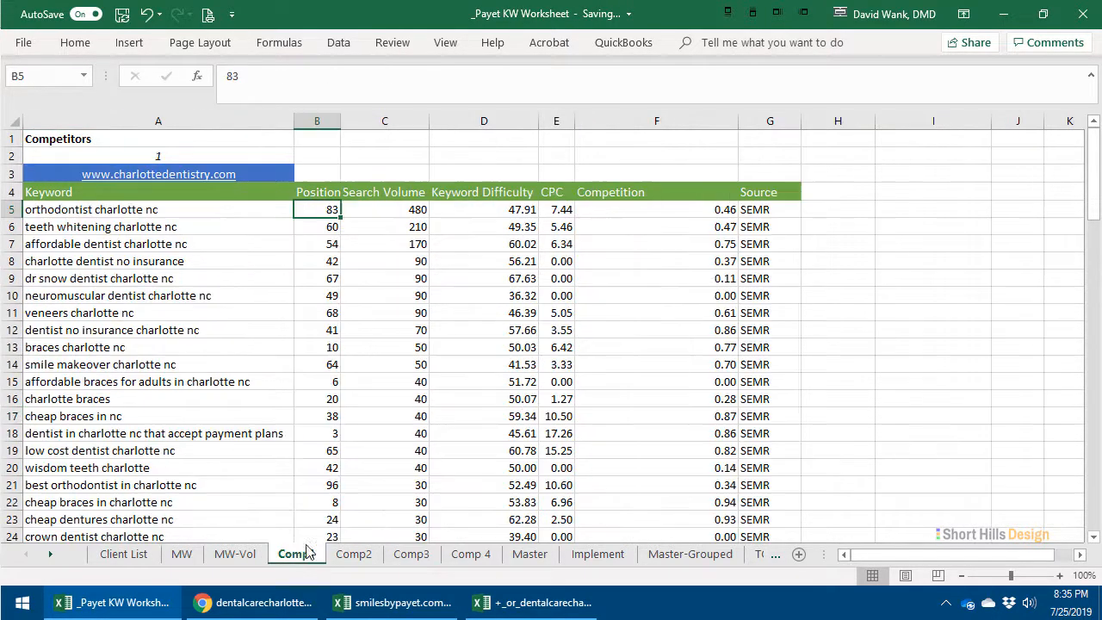
left_click(229, 315)
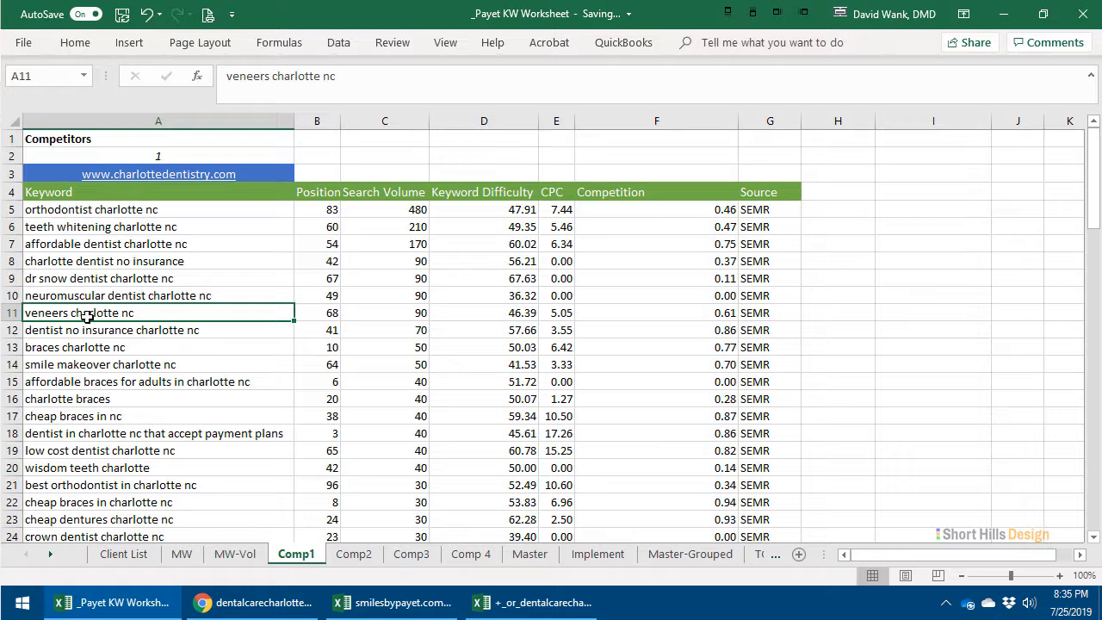
- Enter the sample text "fake keyword" in A43, directly below the last keyword on the Comp1 sheet
scroll(79, 306, "down", 8)
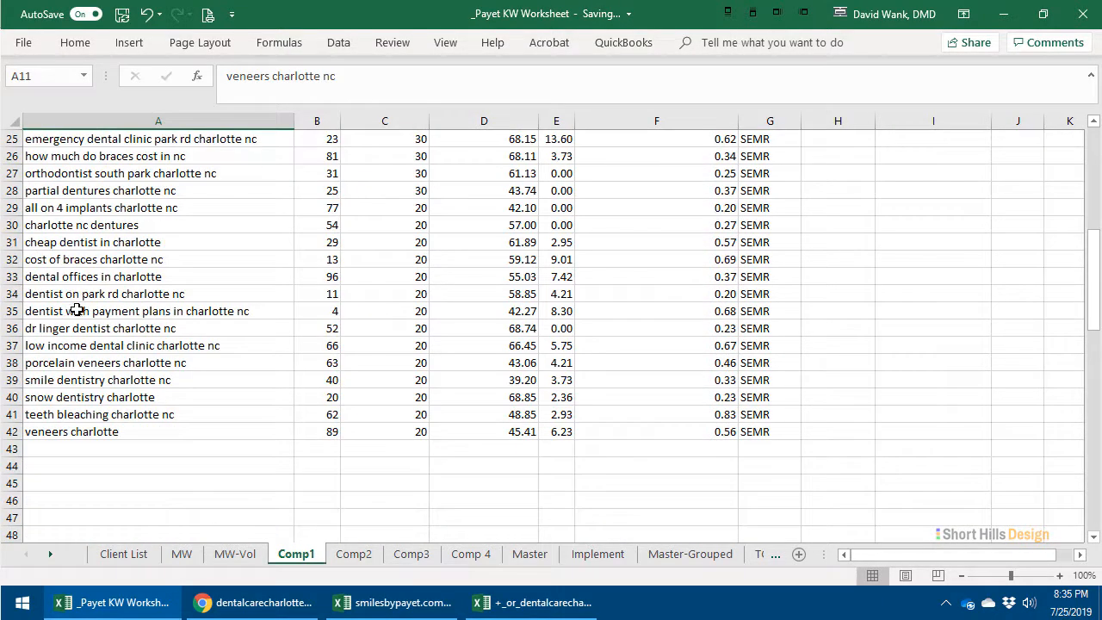
left_click(71, 447)
type("t")
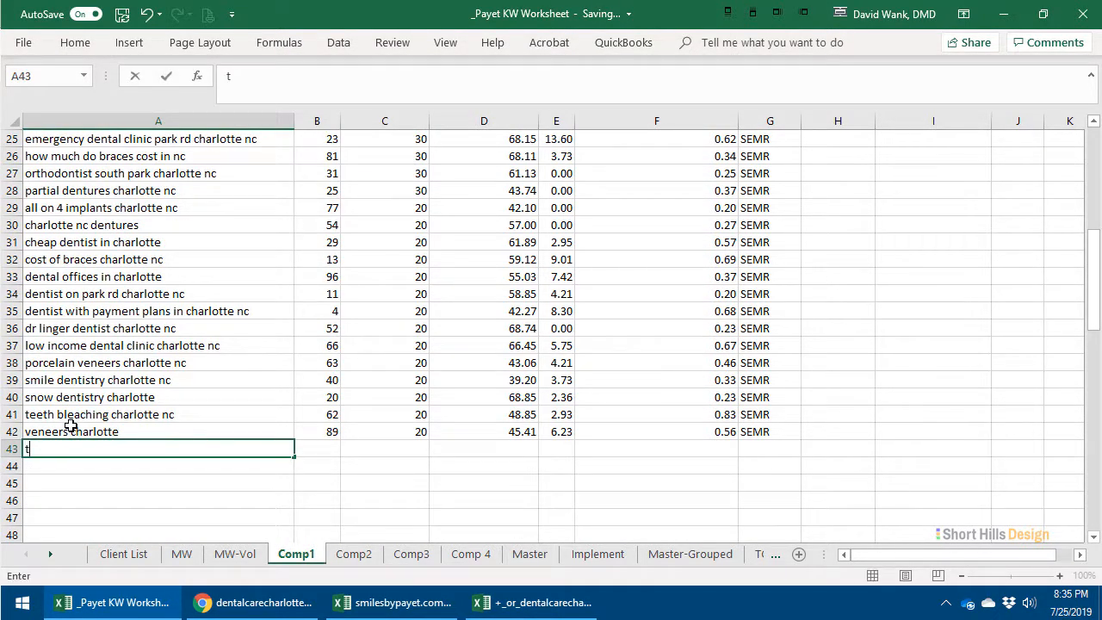
type("ake keywopr")
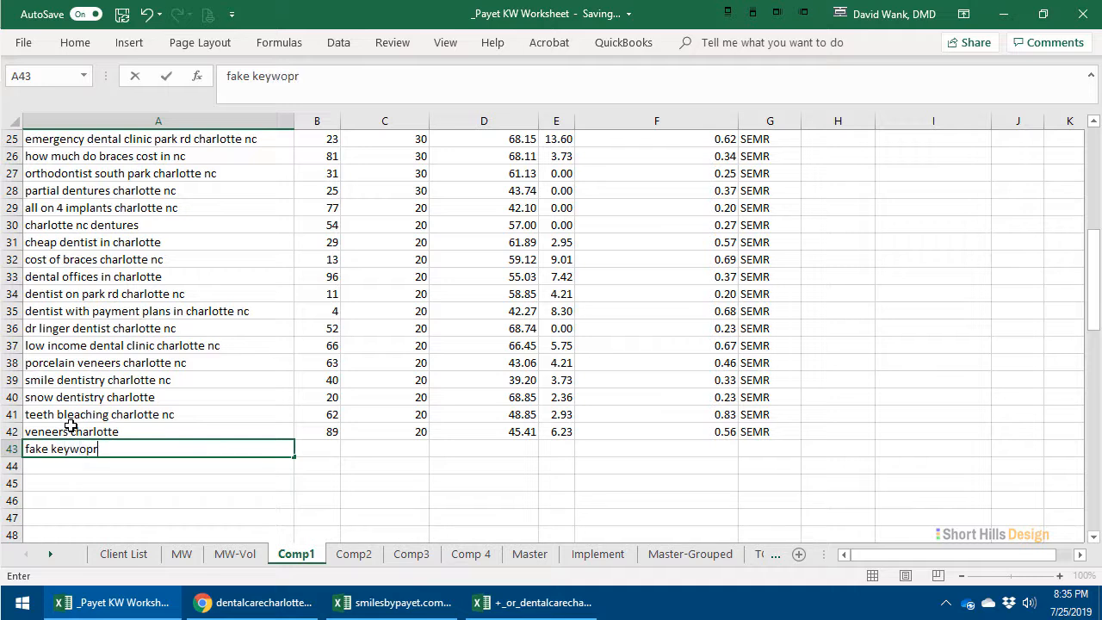
key("ctrl+Return")
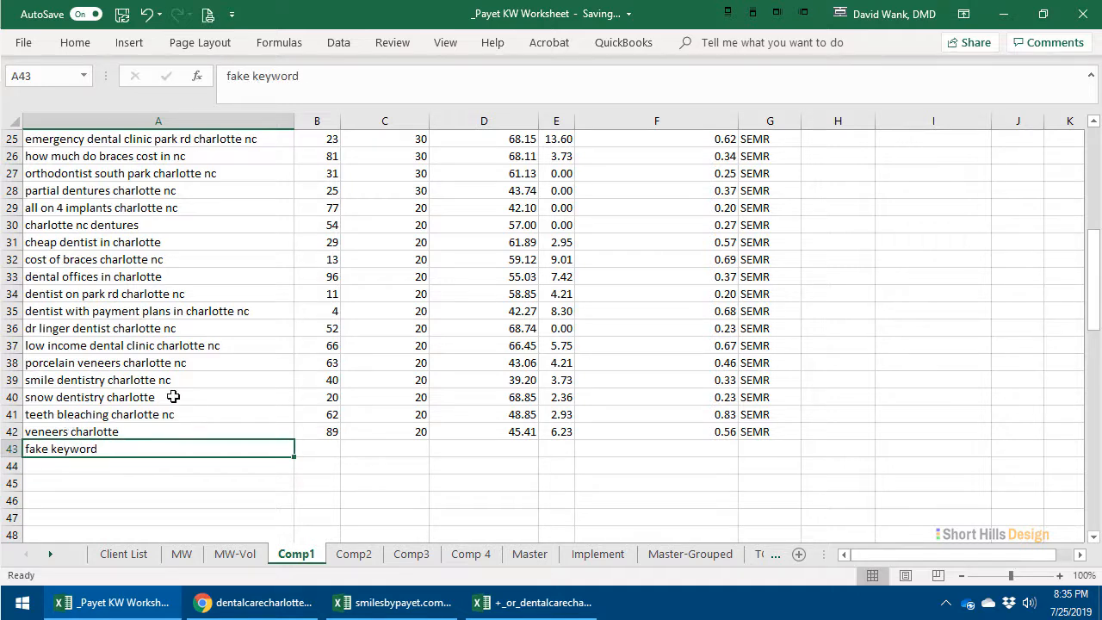
- Apply the Bad cell style to the sample keyword in A43 of the Comp1 sheet
left_click(78, 42)
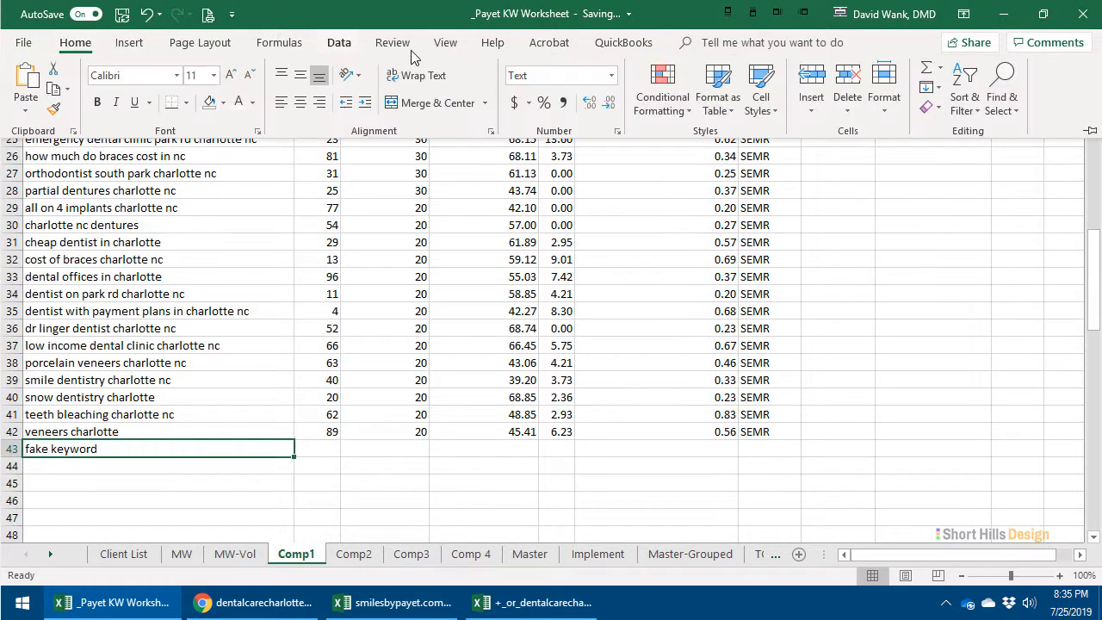
left_click(761, 97)
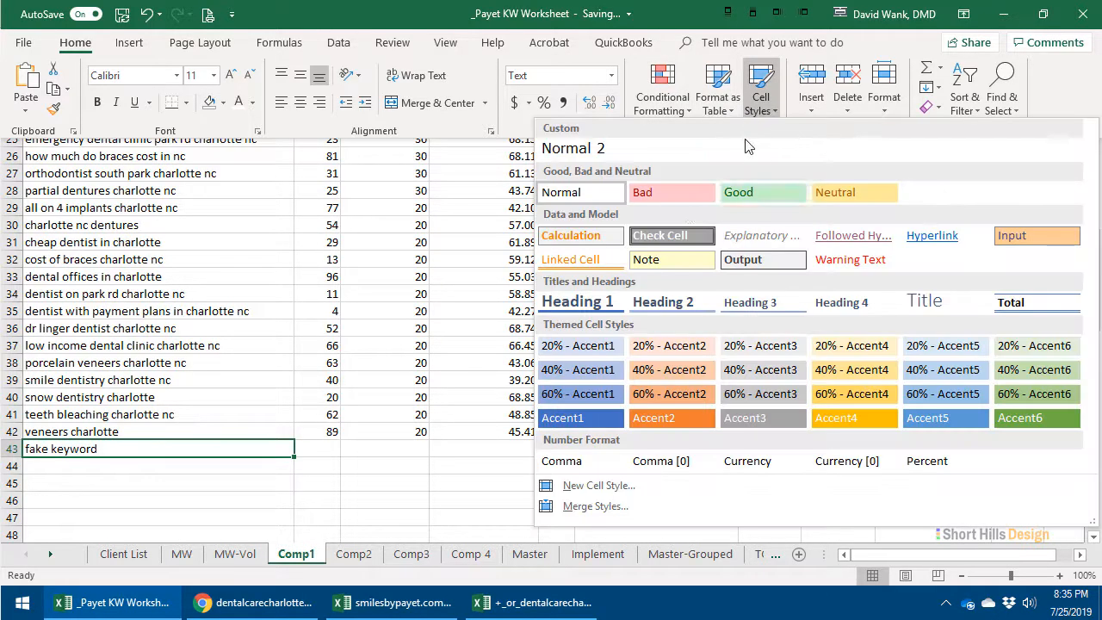
left_click(654, 192)
left_click(381, 472)
left_click_drag(256, 452, 748, 452)
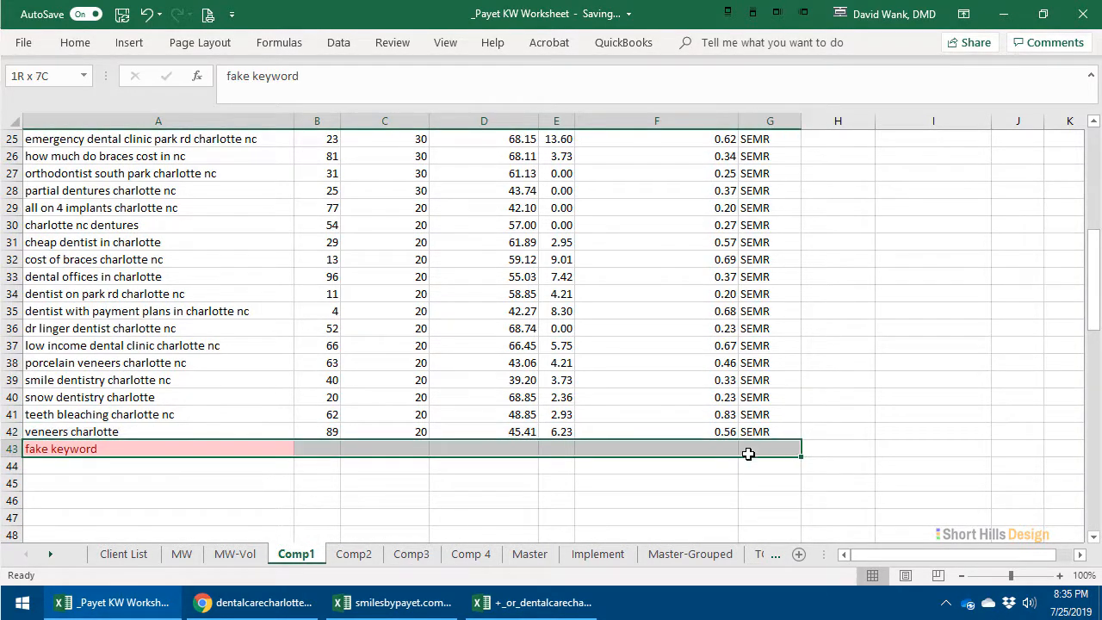
left_click(95, 485)
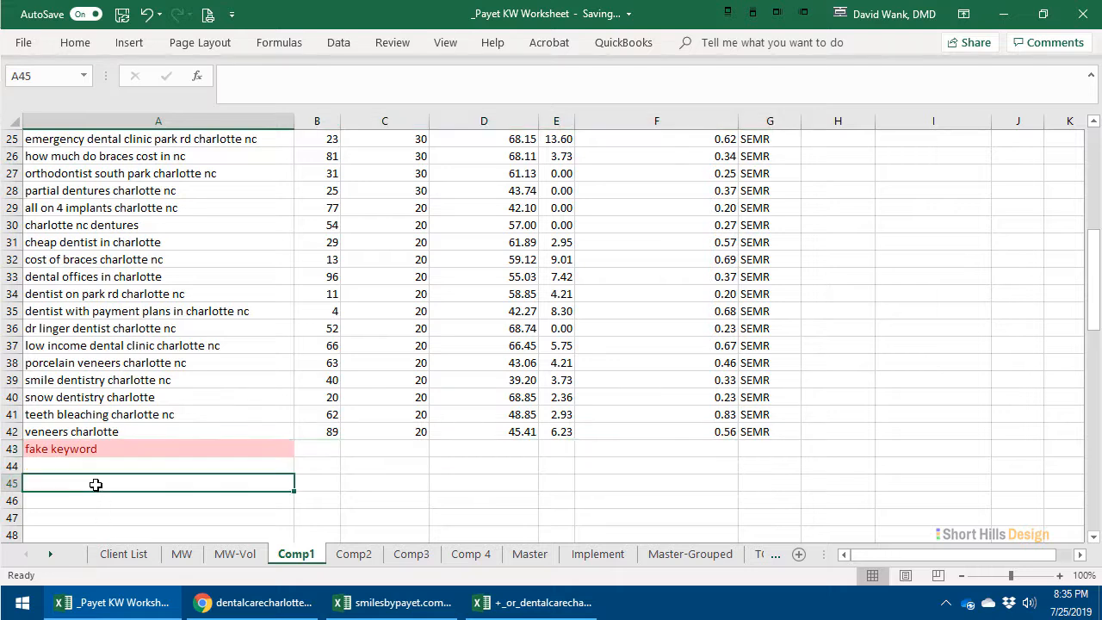
- Select the sample keyword's row across A43:G43, and undo its Bad style and the sample entry
left_click_drag(12, 448, 680, 442)
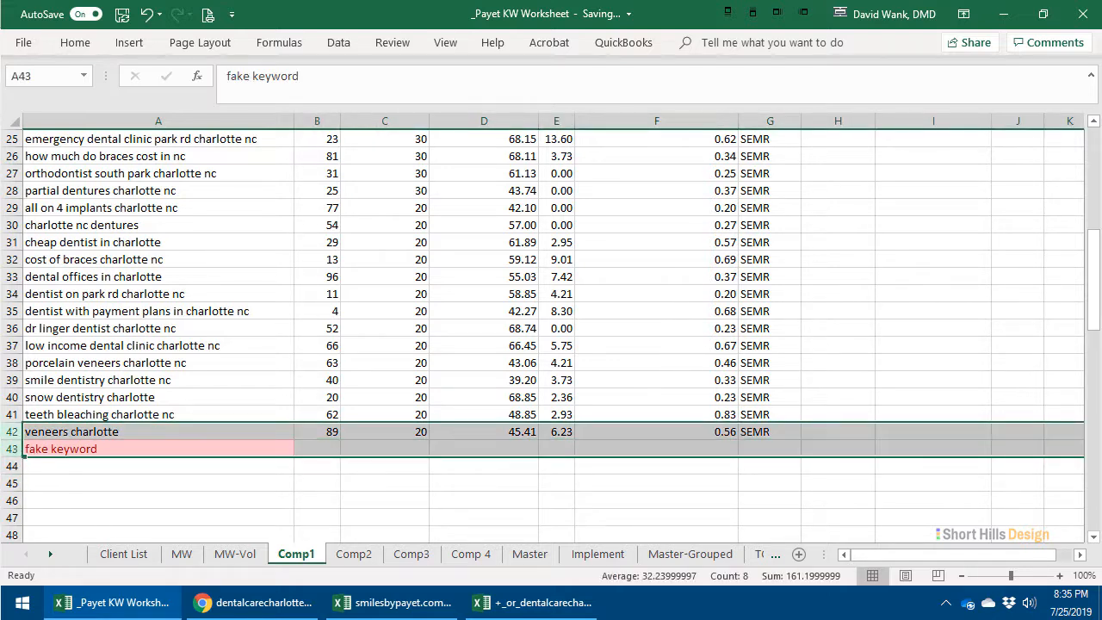
left_click_drag(165, 515, 164, 500)
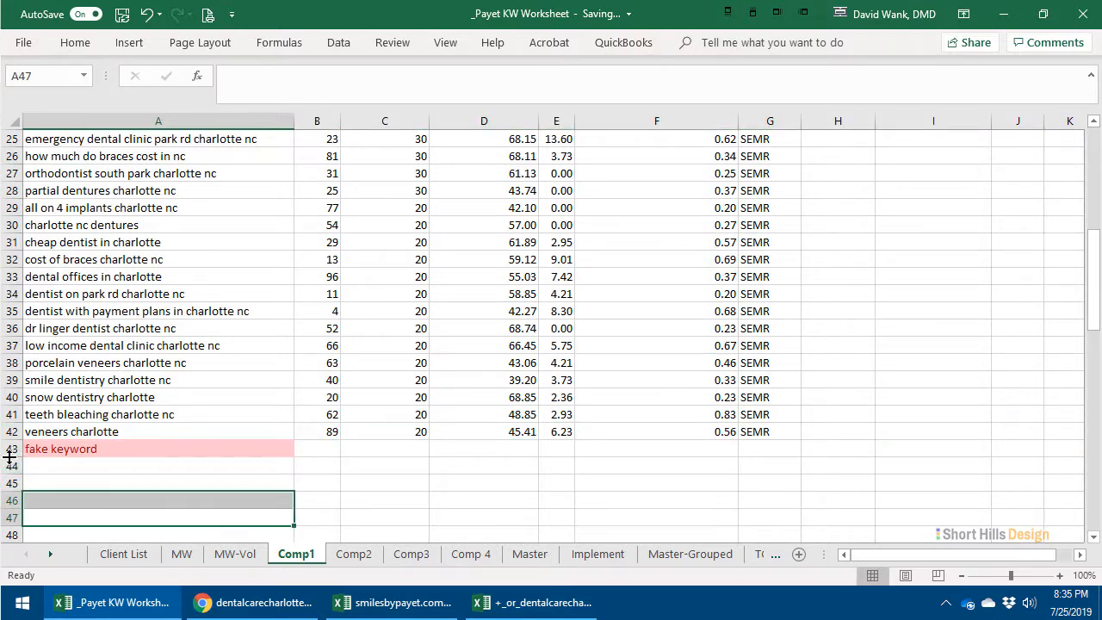
left_click(69, 463)
left_click_drag(86, 448, 765, 448)
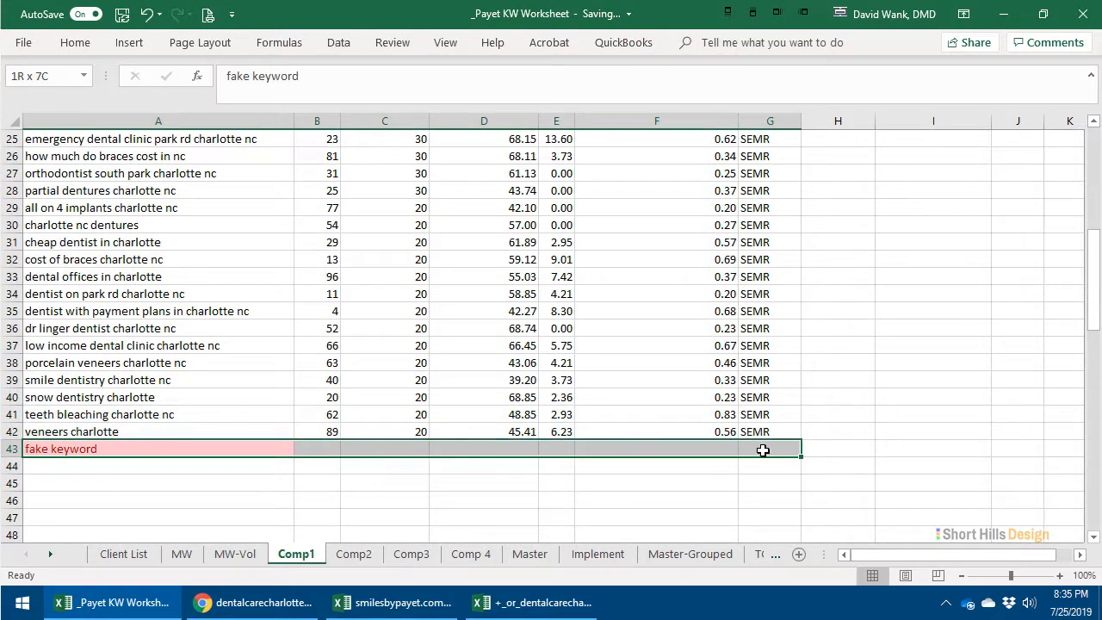
left_click(759, 446)
left_click(190, 444)
key("ctrl+z")
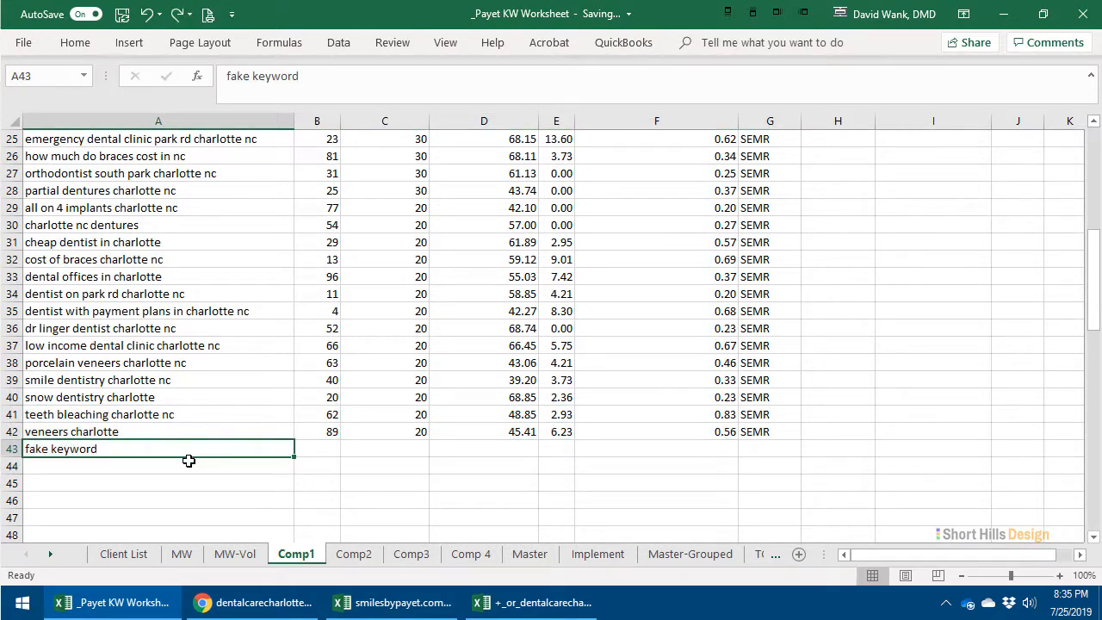
- Check the Comp2 and Comp3 keywords, and apply the Bad cell style to the two named-dentist keywords in A20:G21 of Comp2
left_click(354, 553)
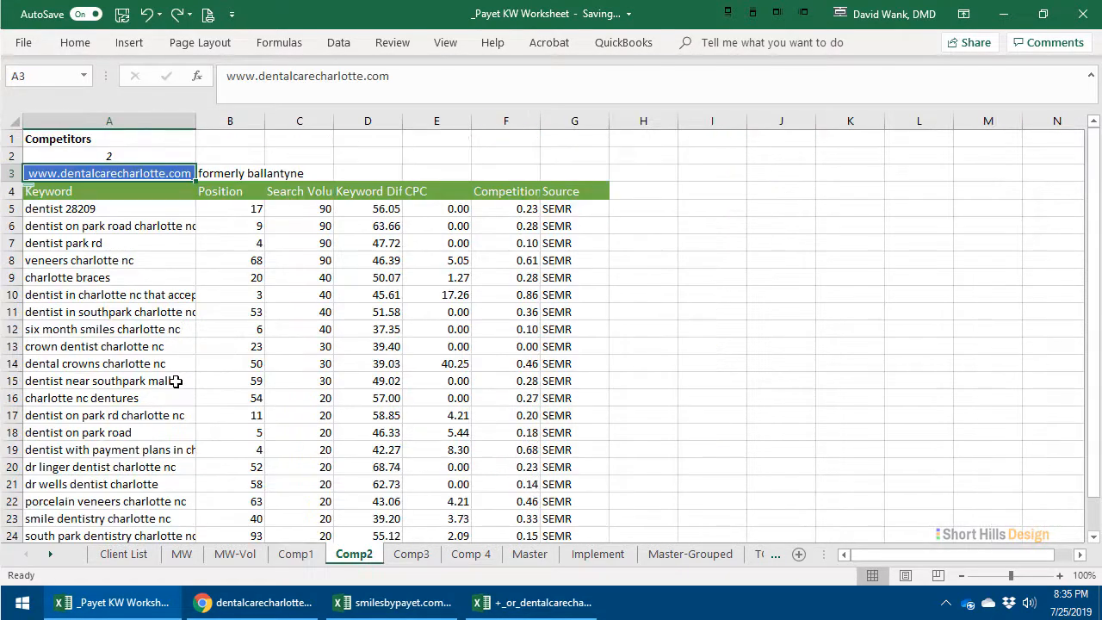
scroll(72, 246, "down", 2)
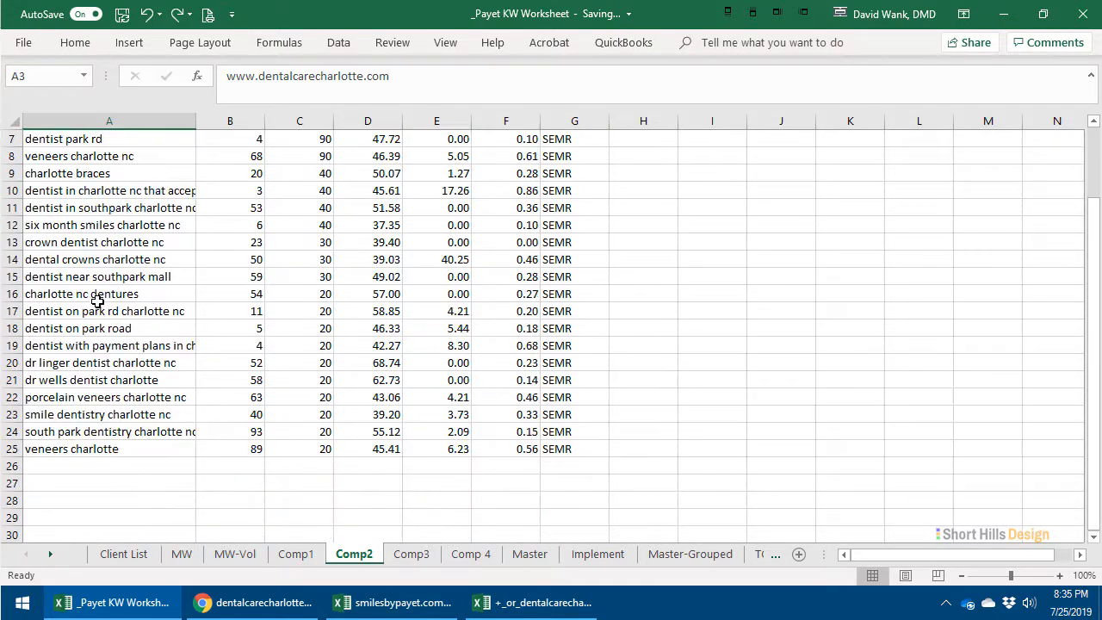
left_click(408, 553)
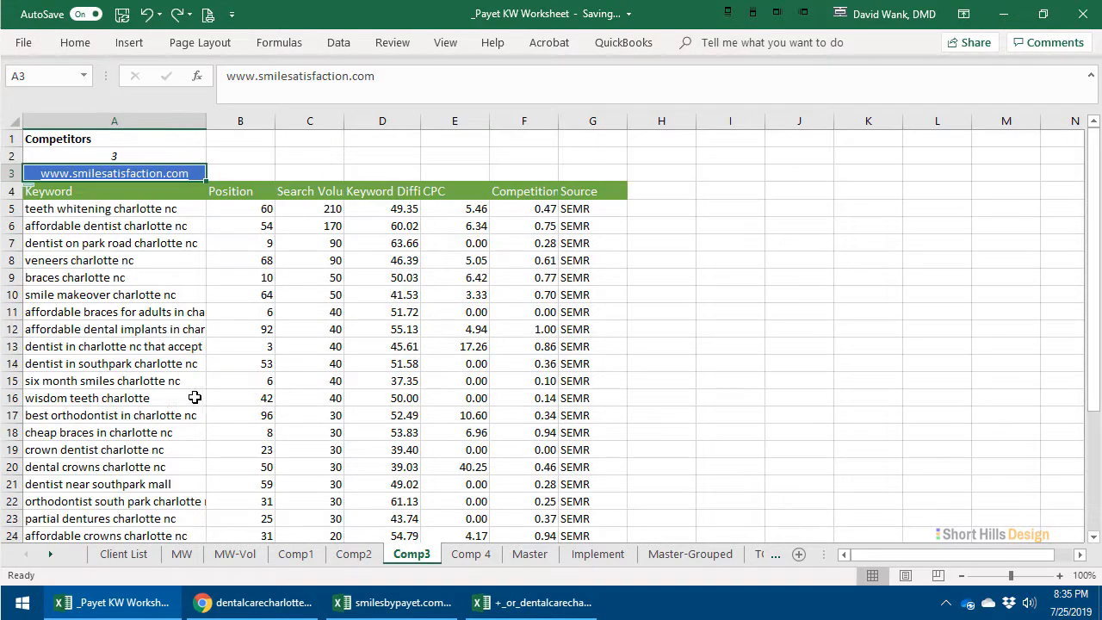
left_click(353, 555)
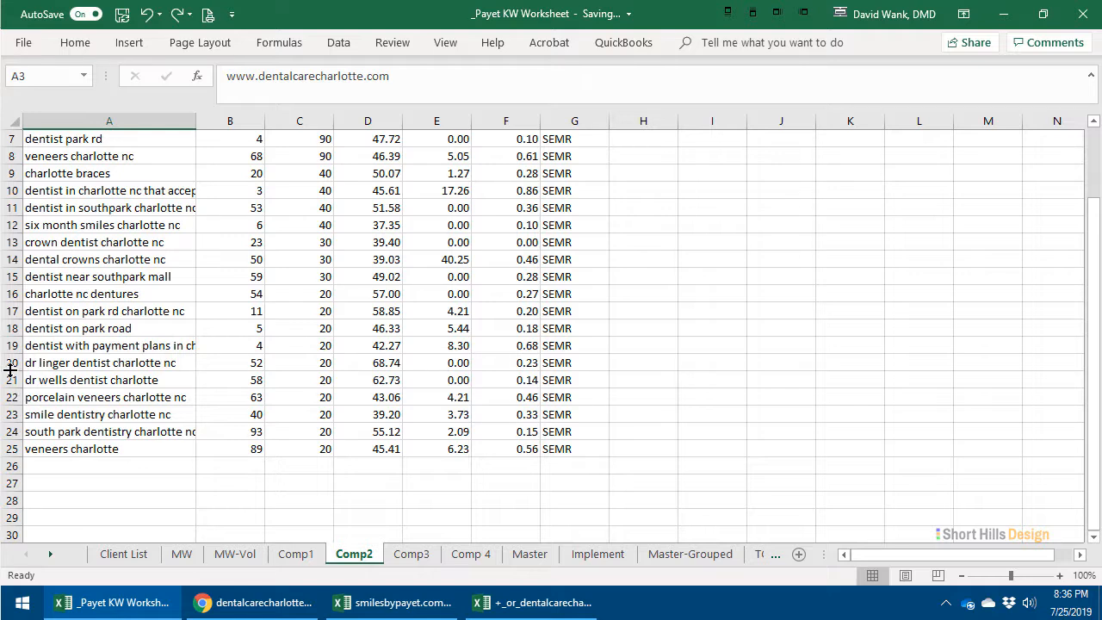
left_click(7, 362)
left_click_drag(581, 342, 44, 366)
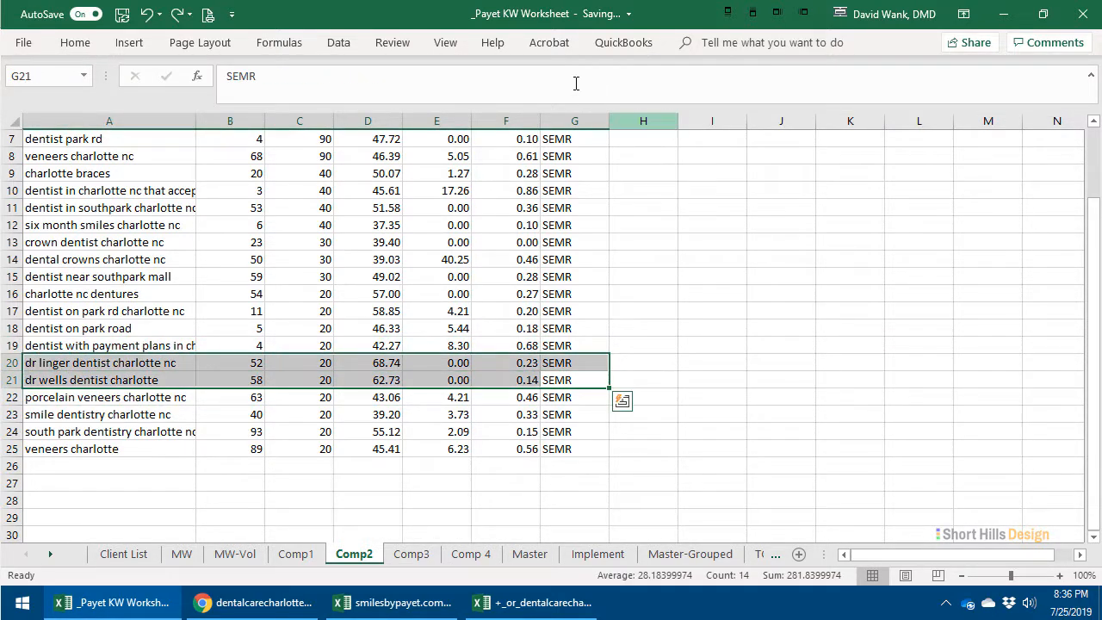
left_click(75, 47)
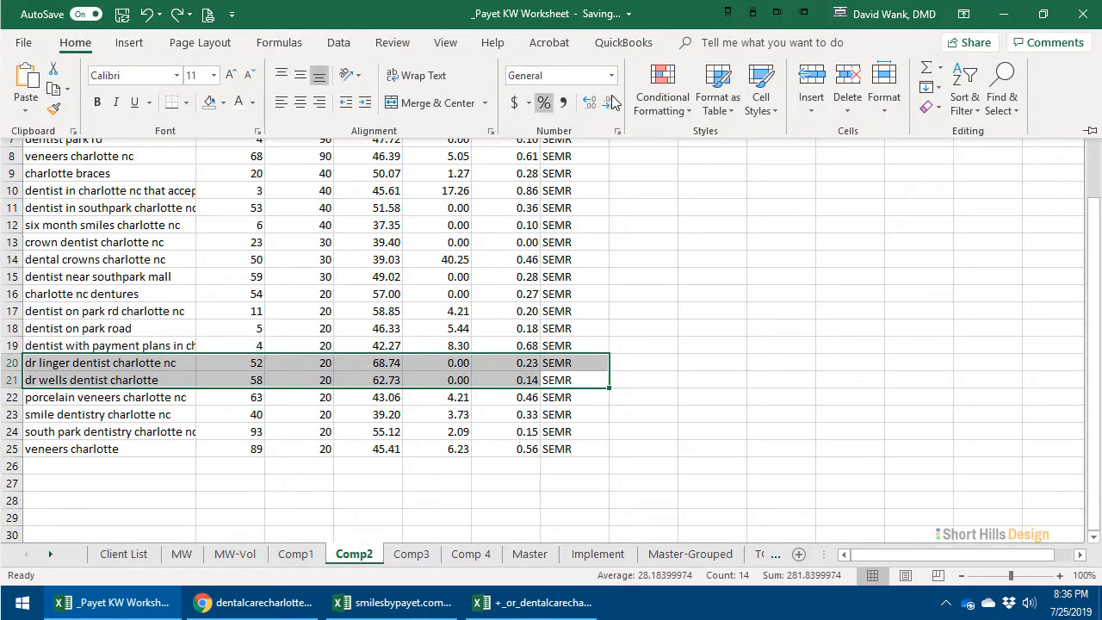
left_click(757, 103)
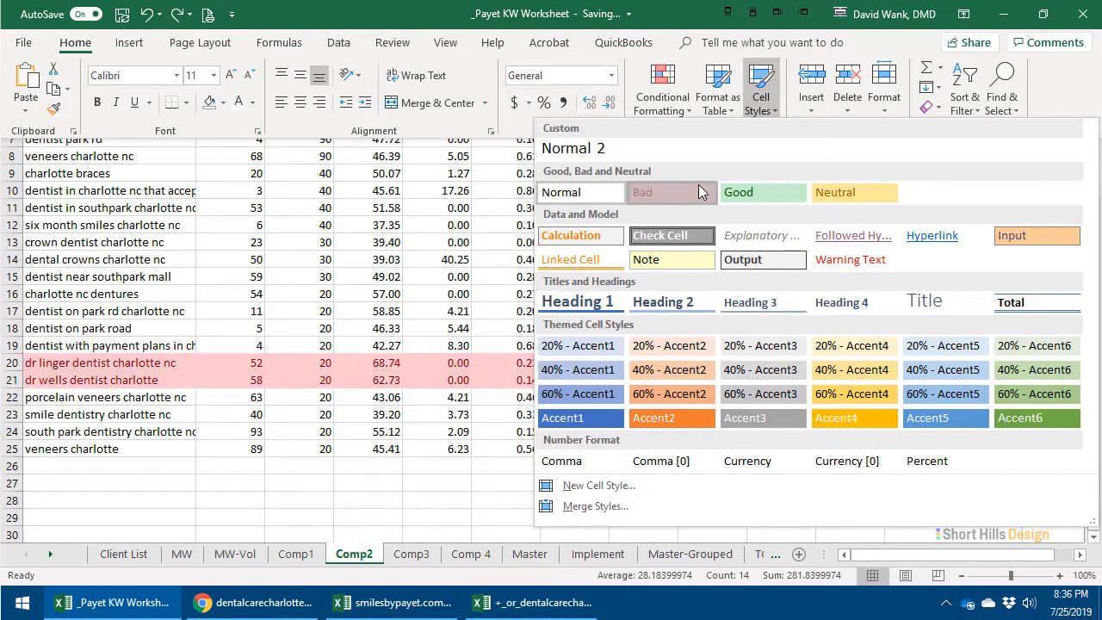
left_click(642, 192)
left_click(777, 381)
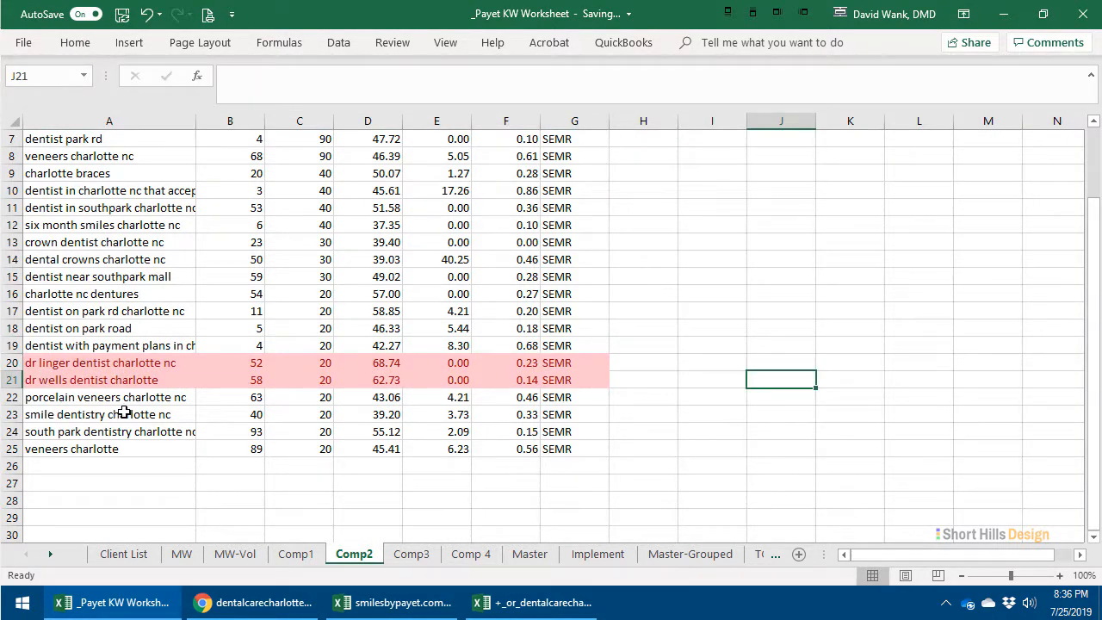
- Review the Comp2 and Comp1 lists from the top, and inspect the Keyword and Search Volume columns of the Master sheet
scroll(125, 413, "up", 2)
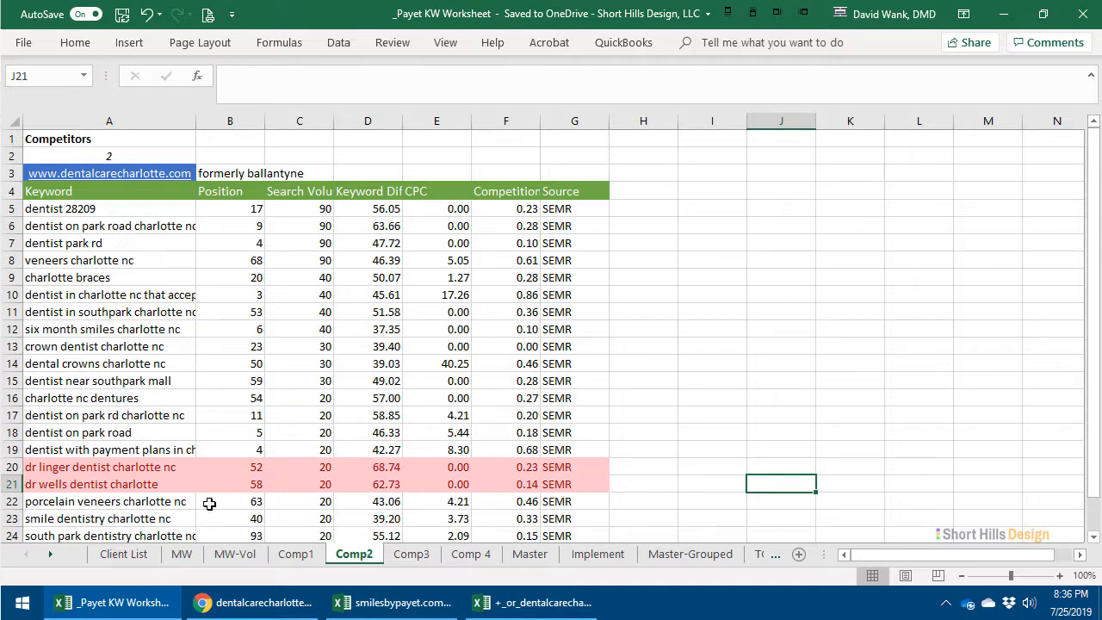
left_click(295, 553)
scroll(270, 499, "up", 8)
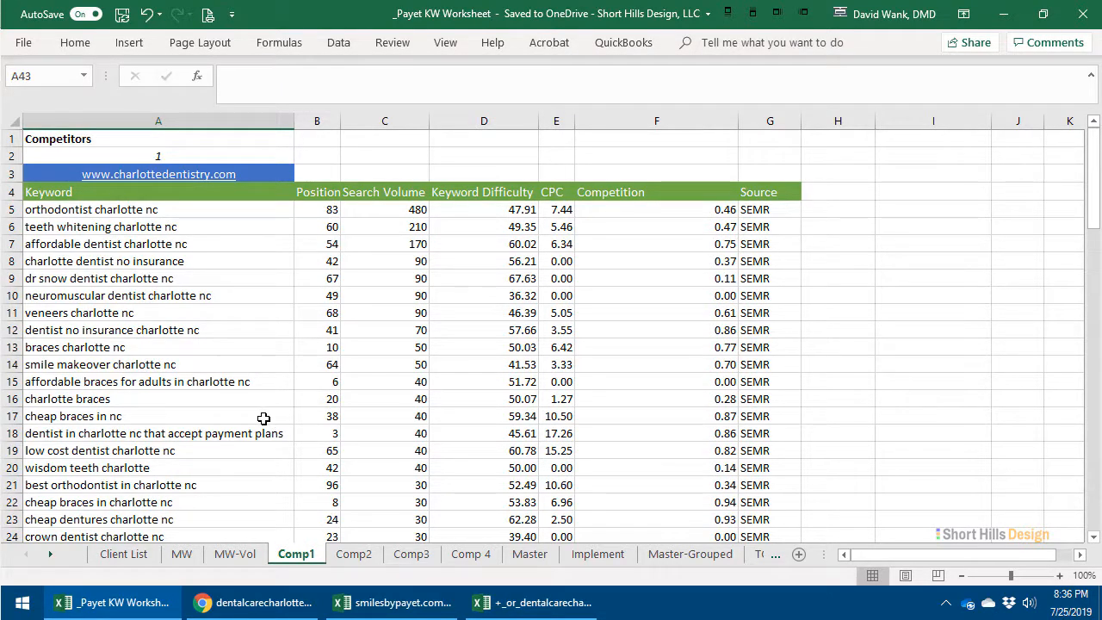
left_click(530, 554)
scroll(296, 343, "up", 5)
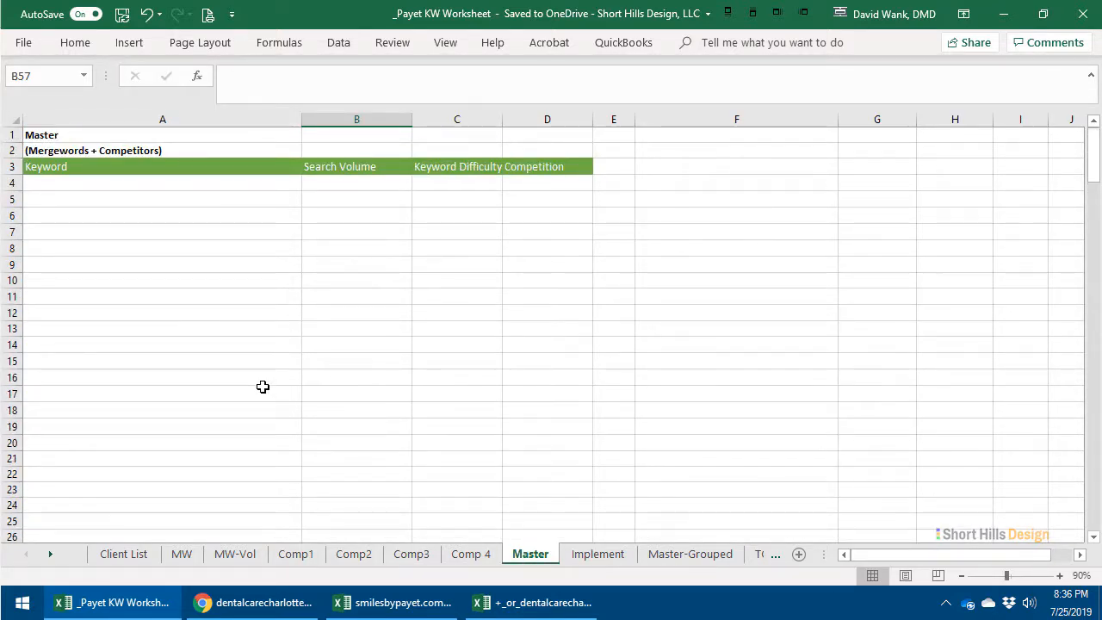
left_click(189, 185)
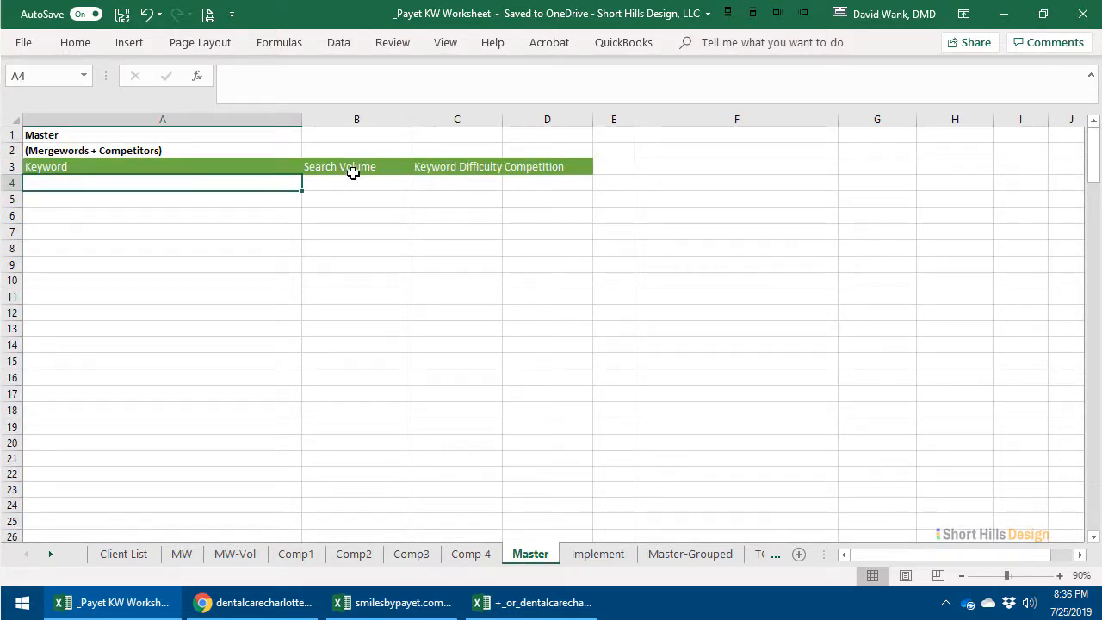
left_click(353, 181)
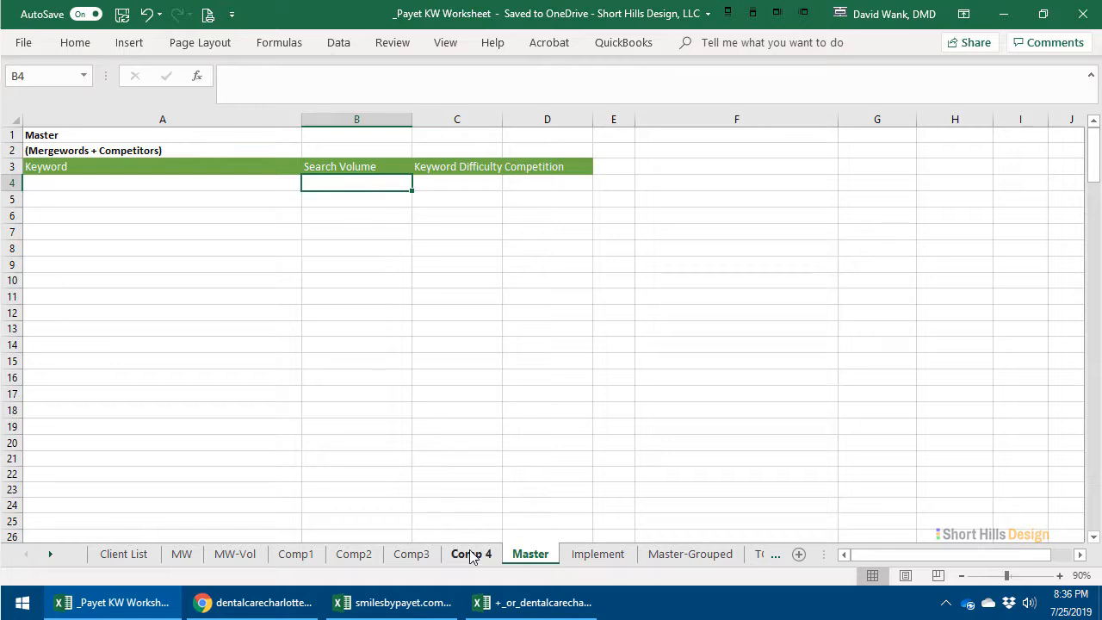
- Examine the keywords and estimated impressions in rows 4 to 17 of the MW-Vol sheet
left_click(225, 555)
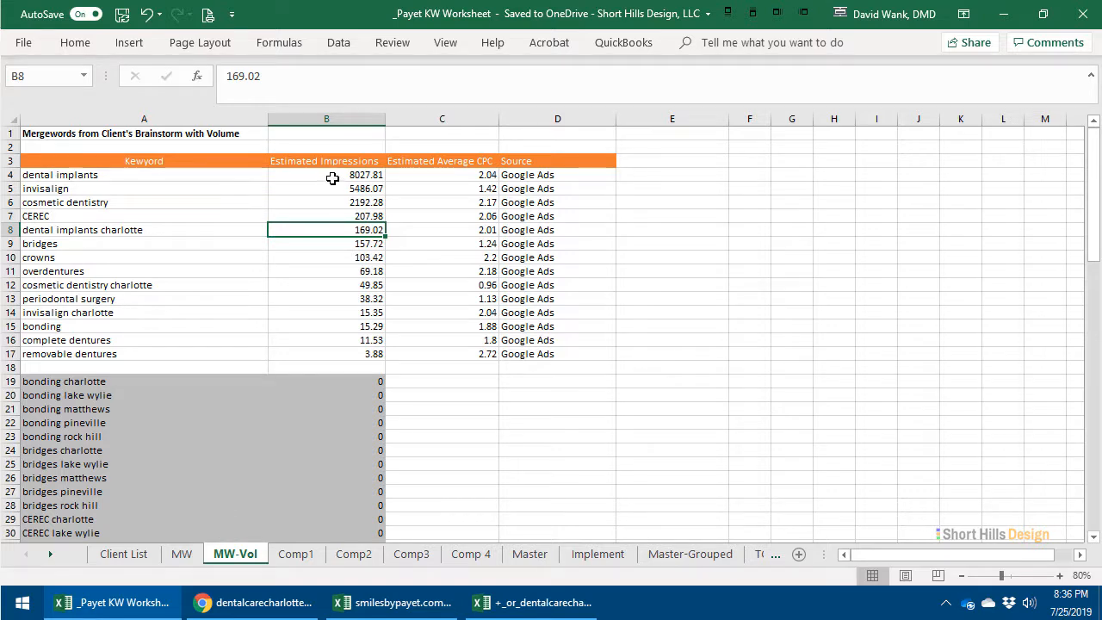
left_click_drag(333, 178, 356, 380)
left_click_drag(356, 346, 356, 344)
left_click(349, 229)
left_click(839, 270)
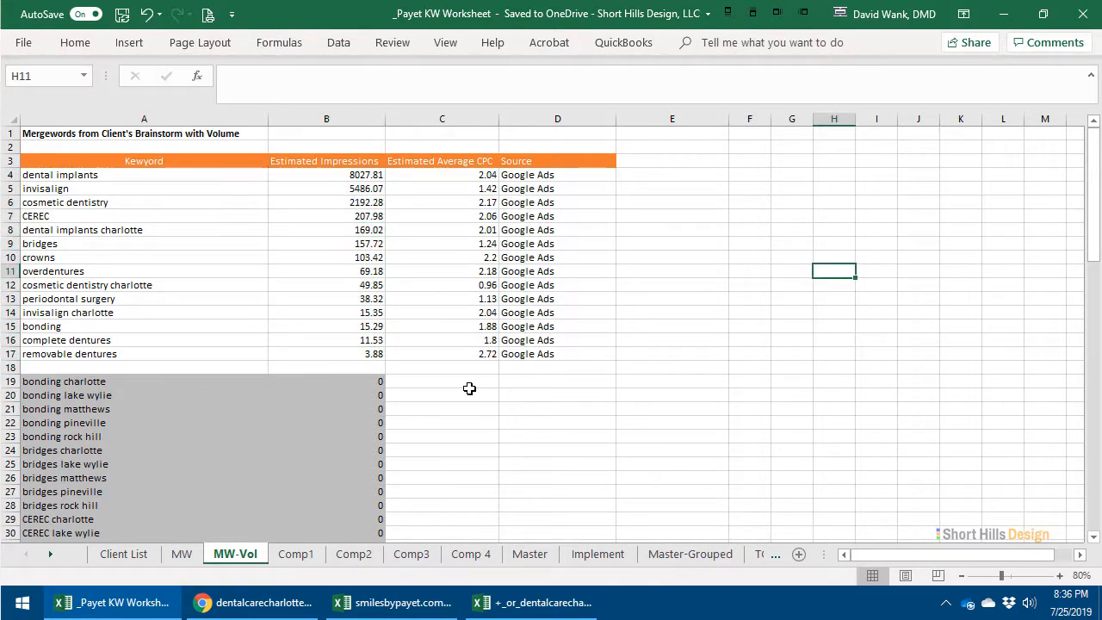
left_click_drag(354, 172, 378, 353)
left_click(378, 353)
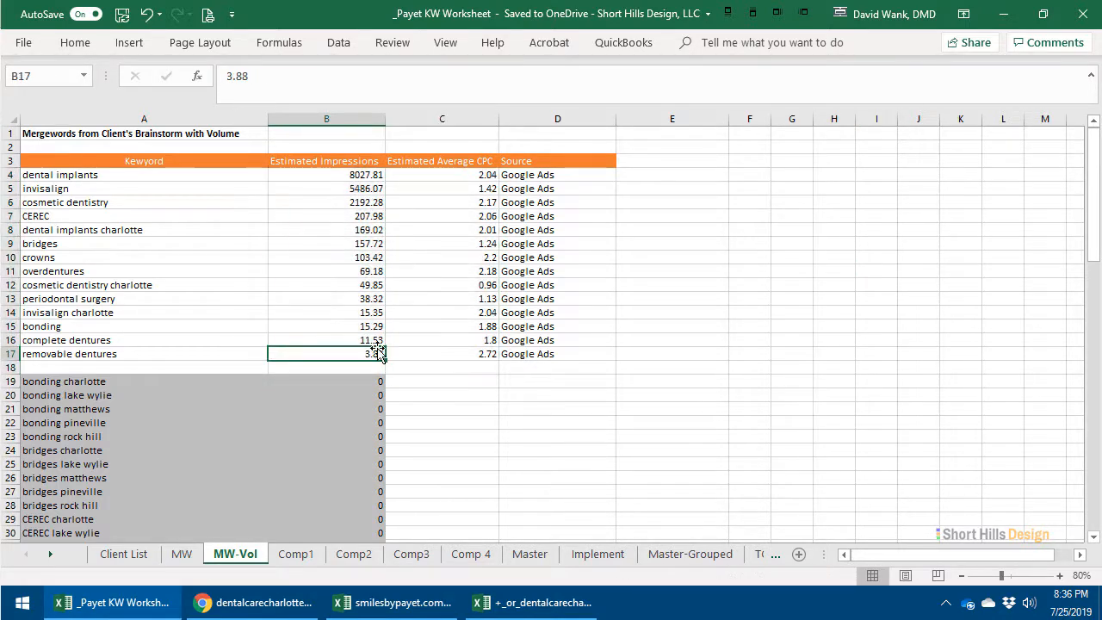
left_click(162, 179)
mouse_move(320, 176)
left_mouse_down()
mouse_move(241, 175)
mouse_move(319, 180)
left_mouse_up()
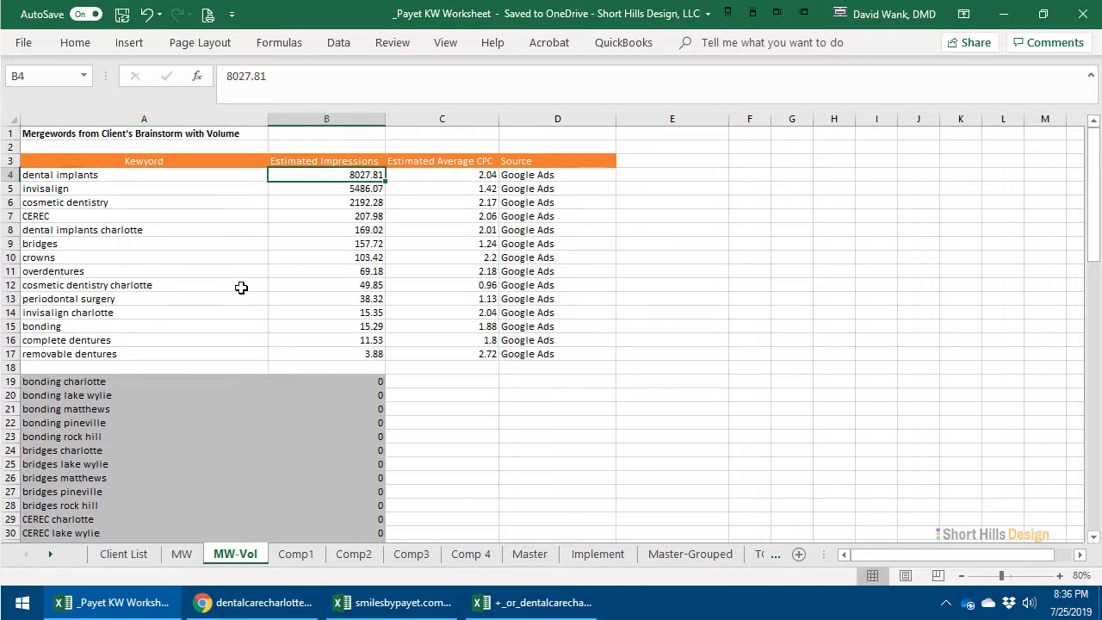
left_click(238, 260)
left_click(630, 242)
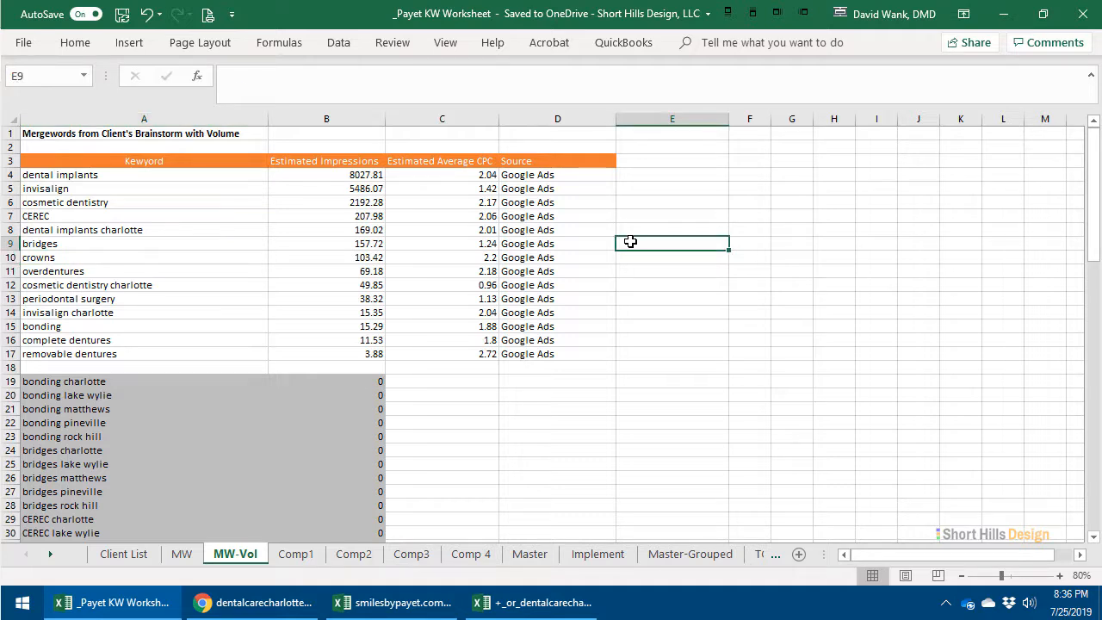